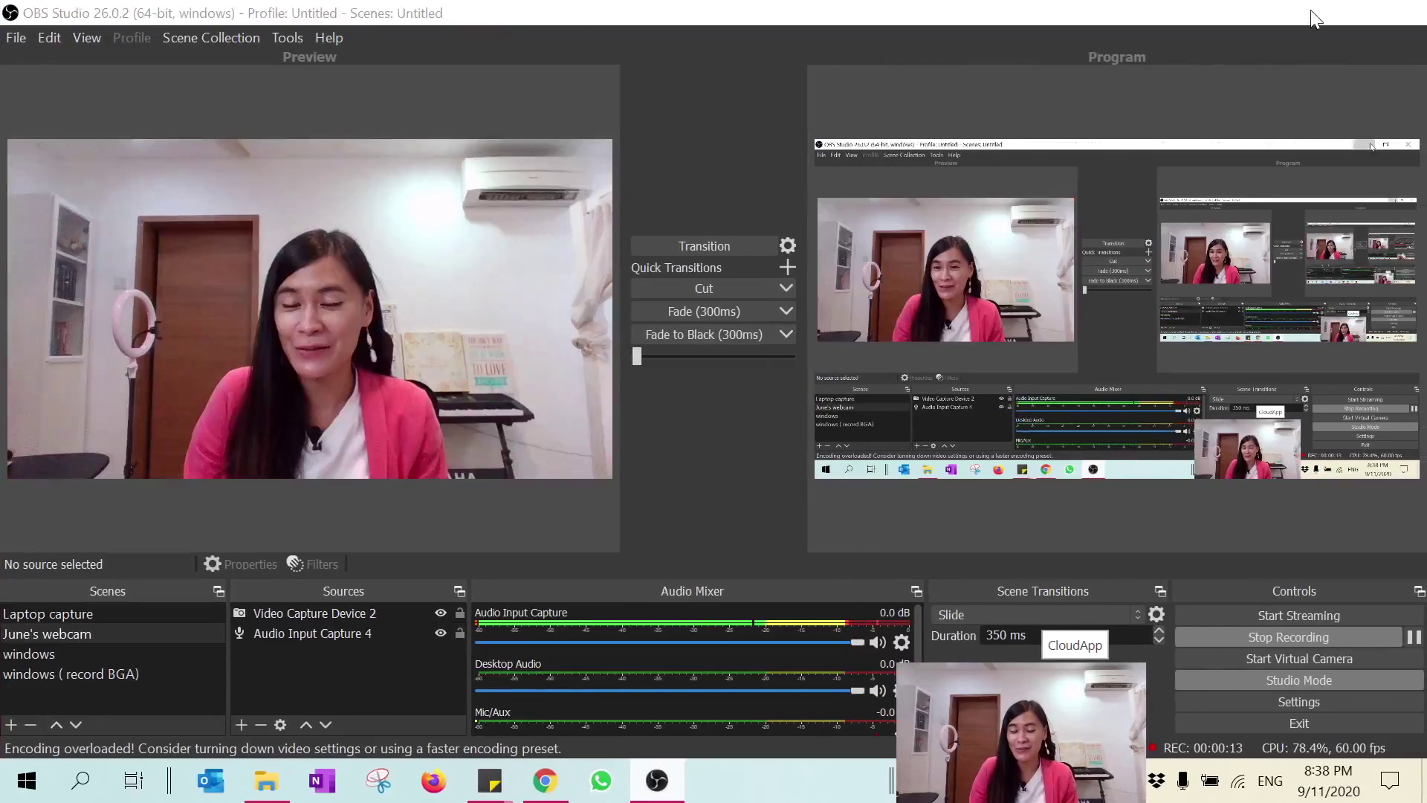
- Open GrooveMember's Content > Memberships list showing the AMazing Groove Training membership
{"action": "key", "text": "alt+Tab"}
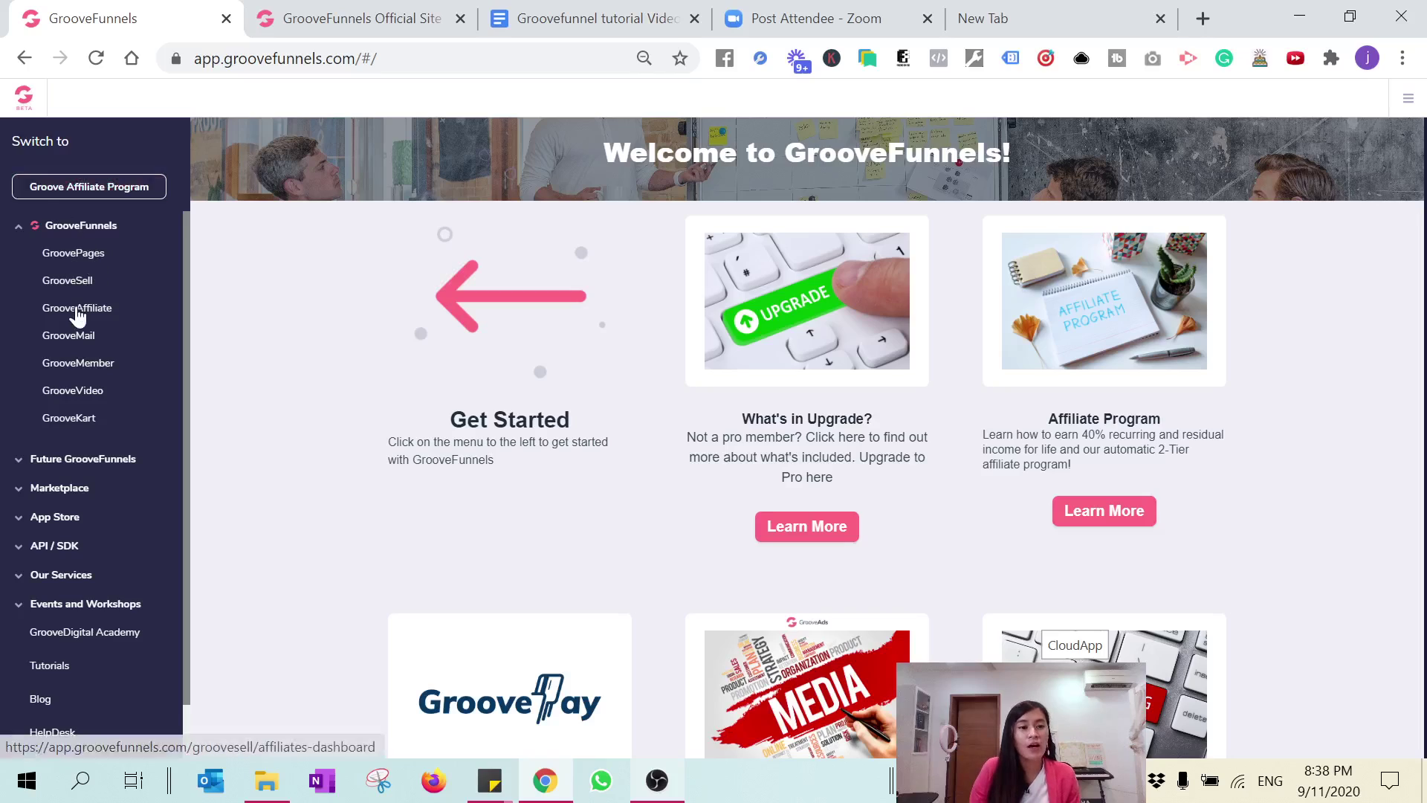
{"action": "left_click", "coordinate": [96, 370]}
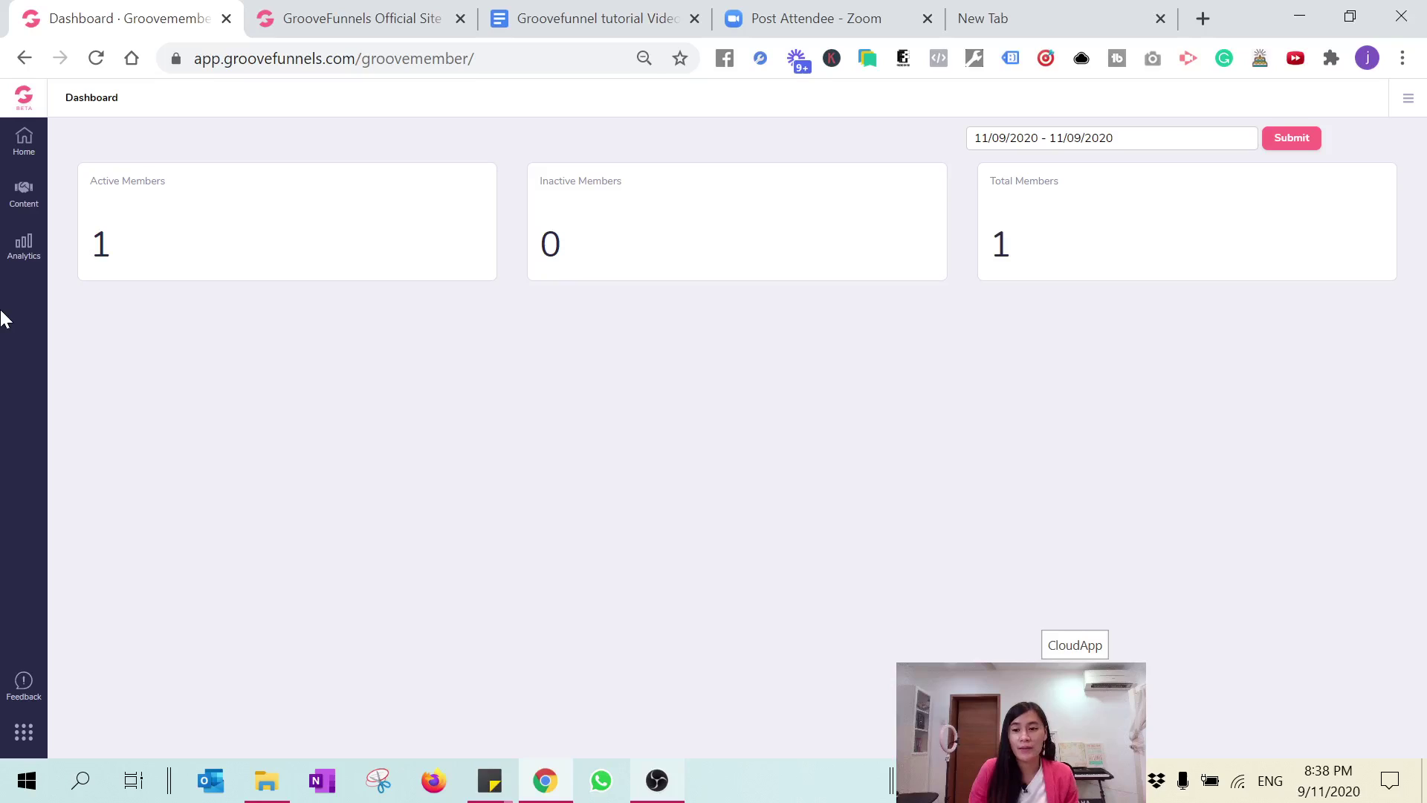
{"action": "left_click", "coordinate": [22, 195]}
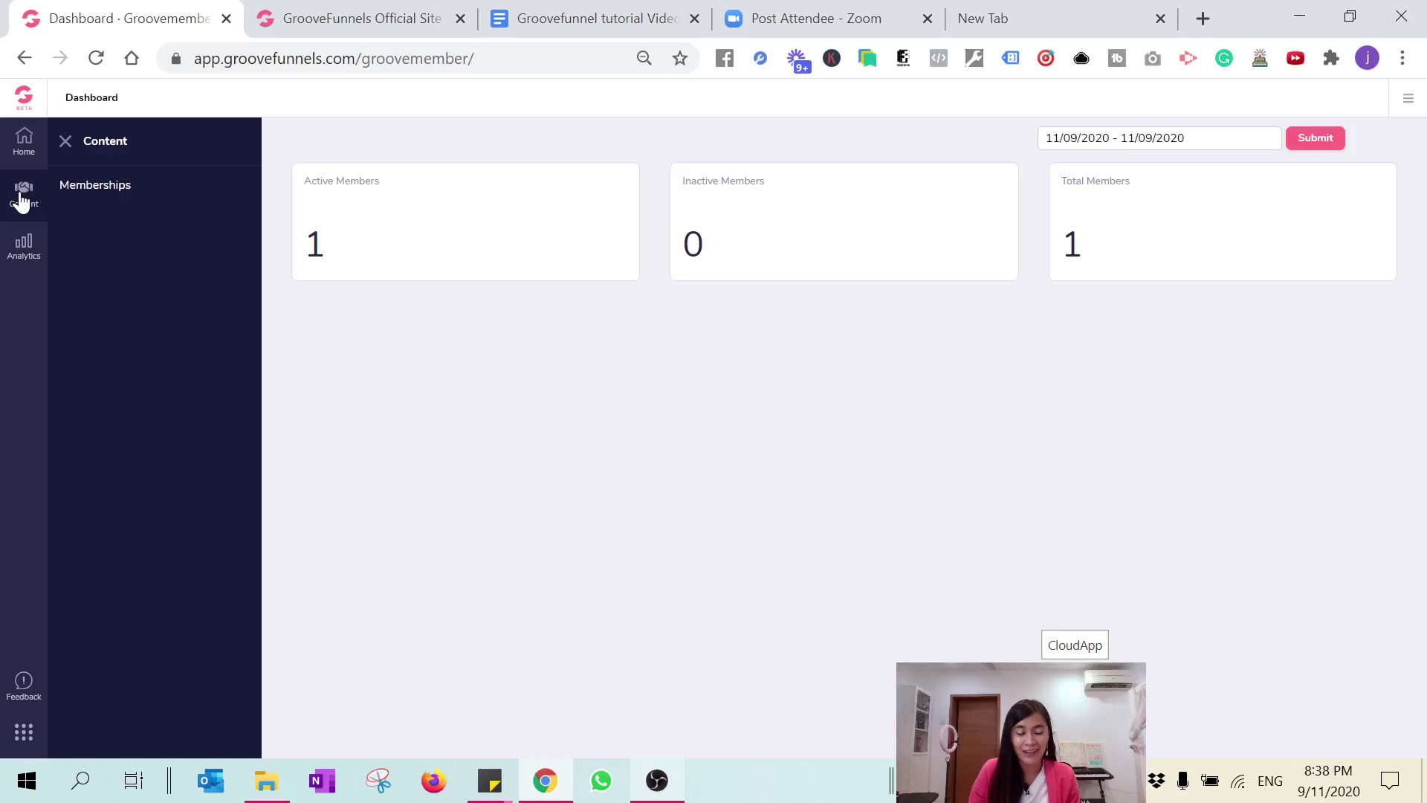
{"action": "left_click", "coordinate": [110, 195]}
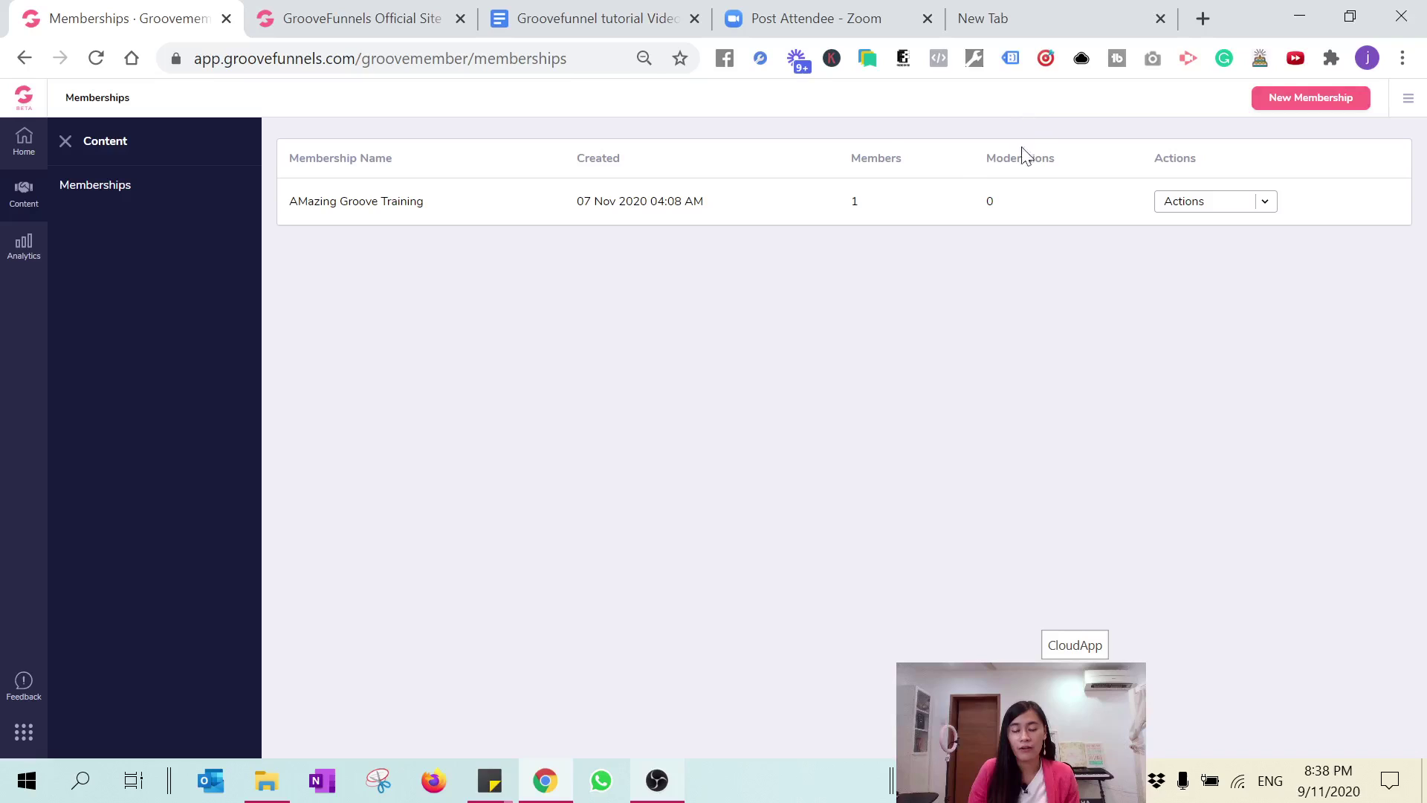
- Create the membership 'Groove Platinum Trainining' with subdomain 'junegrooveplatinum'
{"action": "left_click", "coordinate": [1311, 105]}
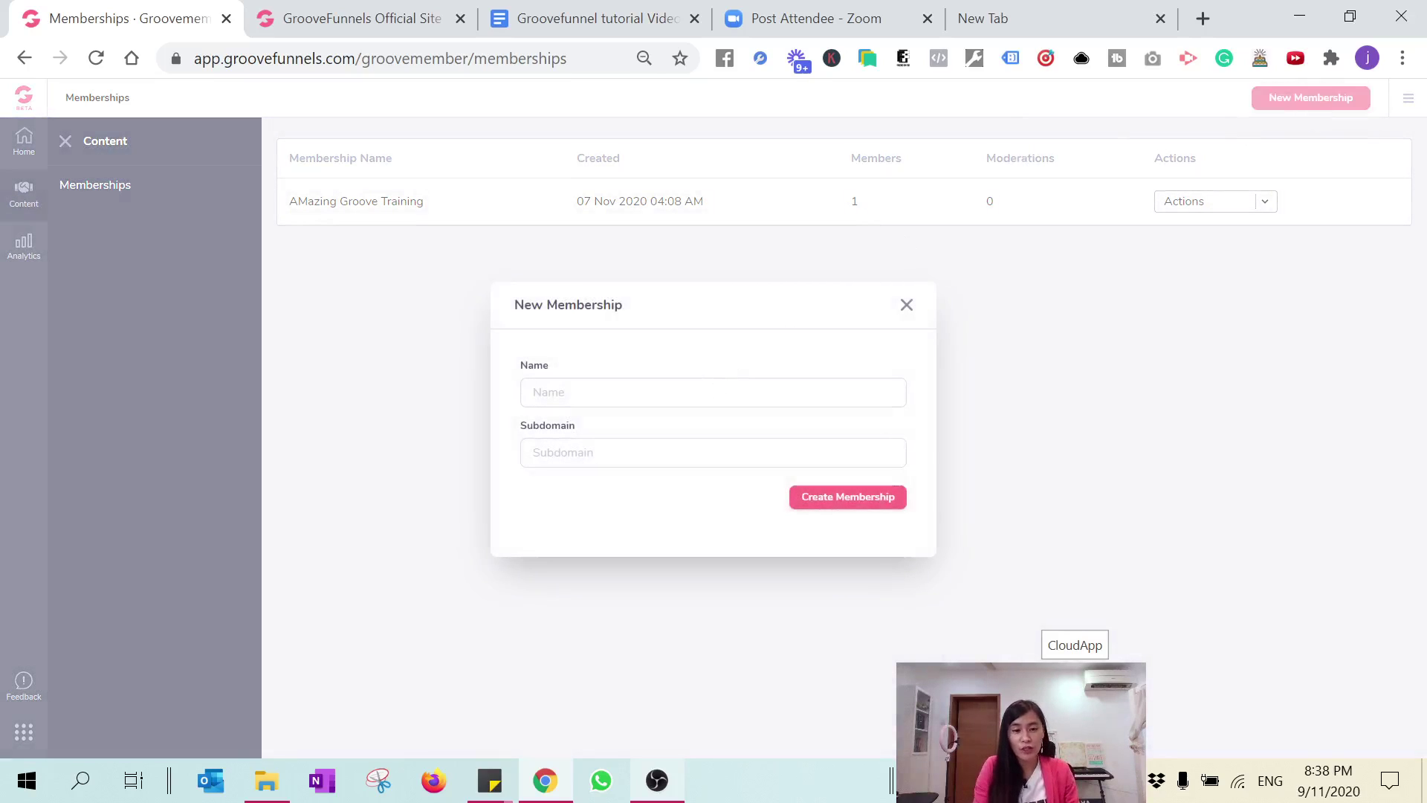
{"action": "type", "text": "A"}
{"action": "key", "text": "BackSpace"}
{"action": "type", "text": "Groove"}
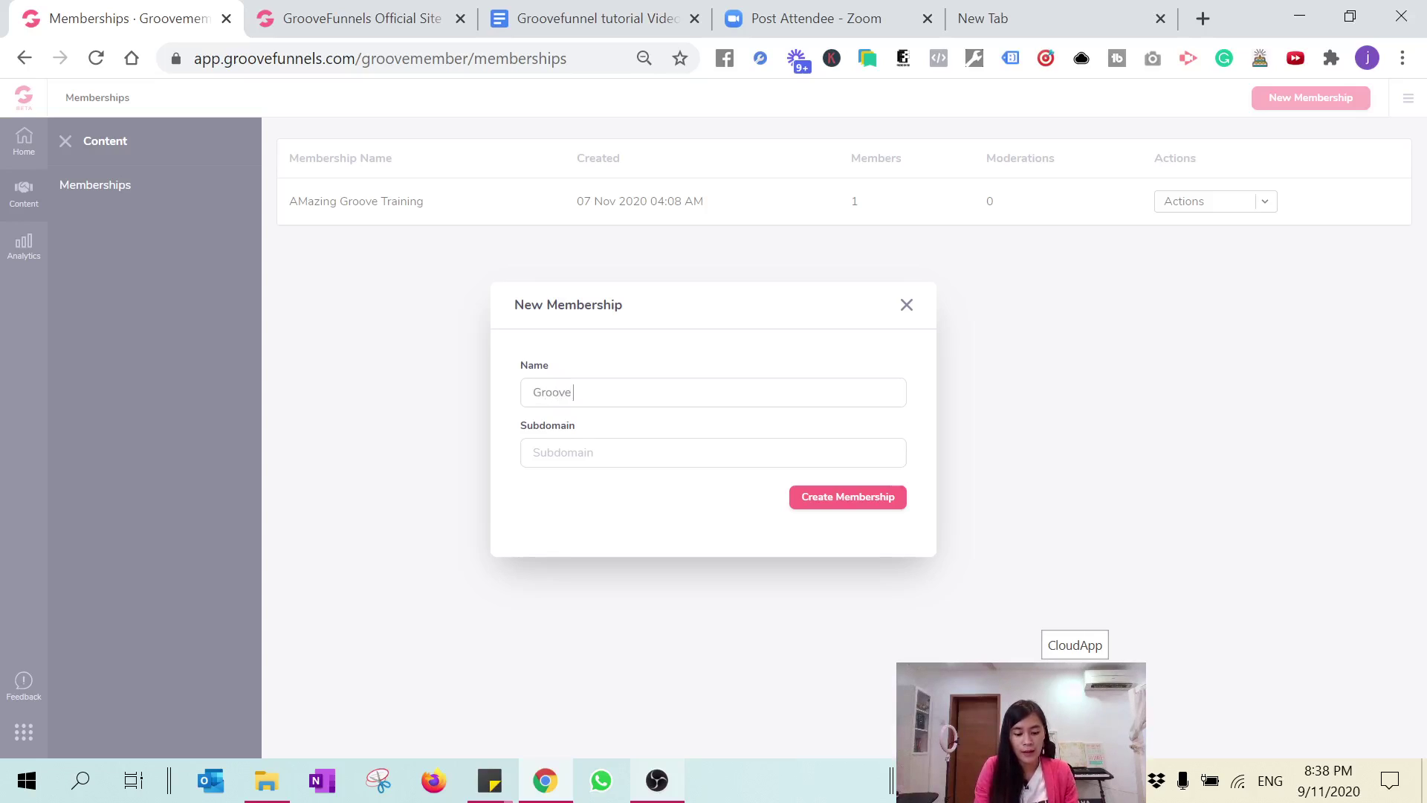
{"action": "type", "text": " Platinum Traininn"}
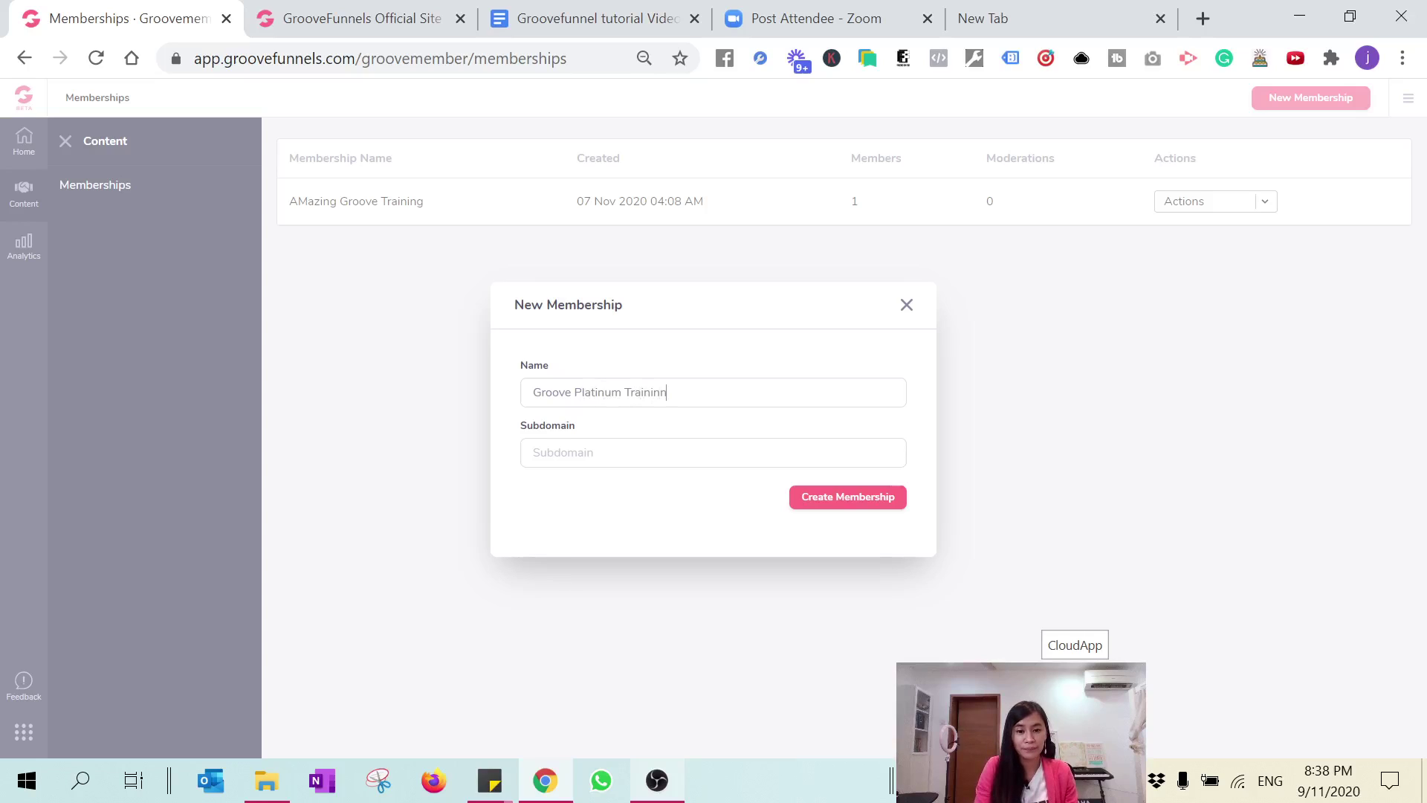
{"action": "key", "text": "BackSpace"}
{"action": "type", "text": "ing"}
{"action": "key", "text": "Tab"}
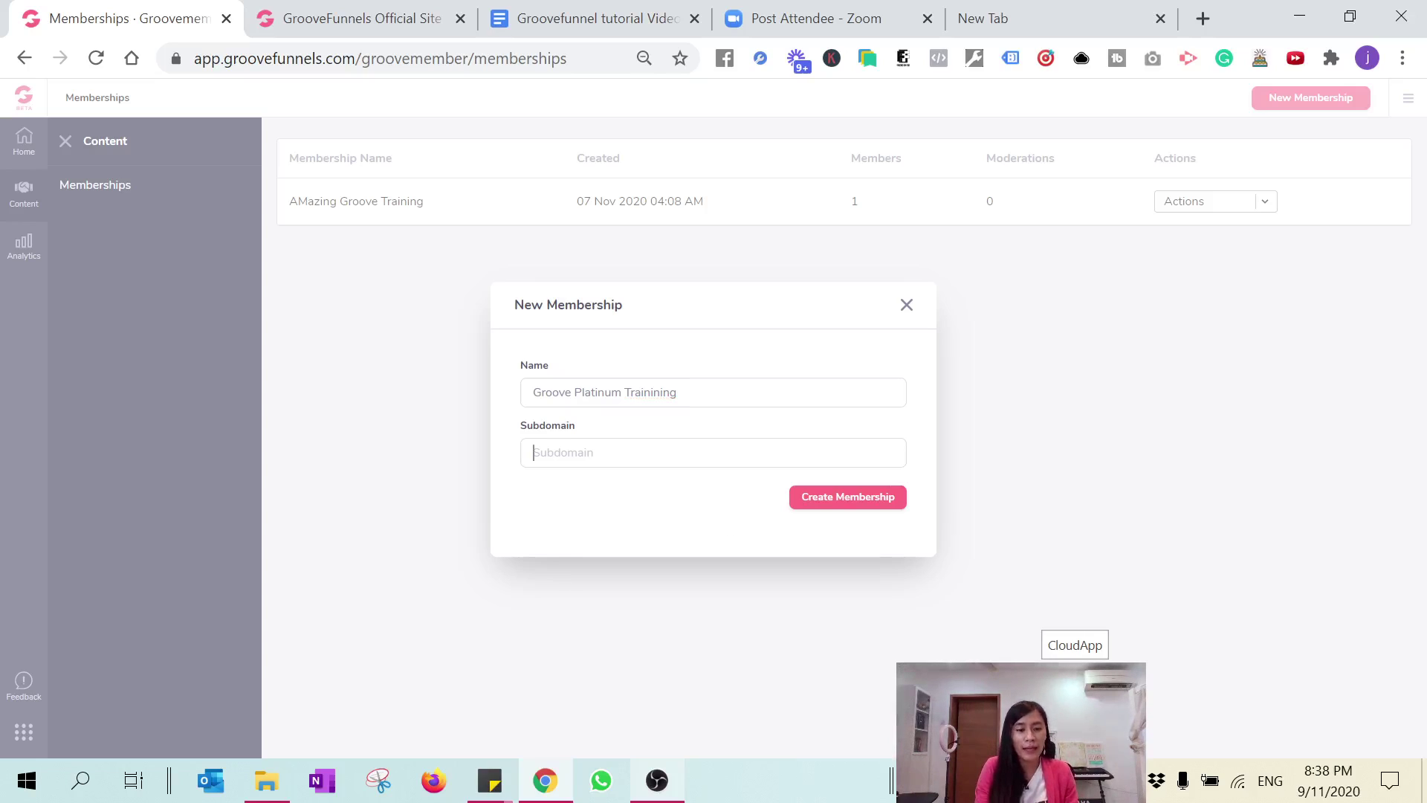
{"action": "type", "text": "junegroove"}
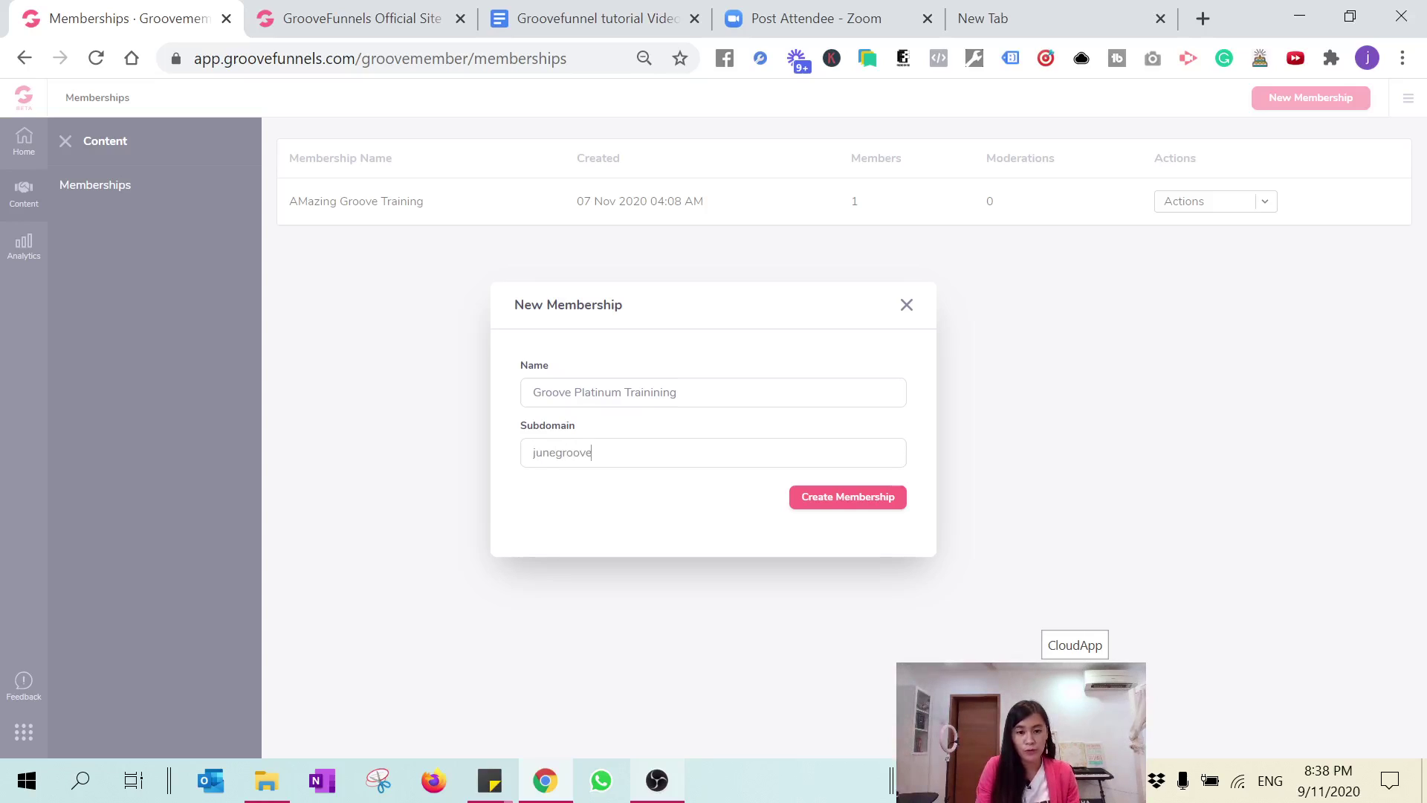
{"action": "type", "text": "platinum"}
{"action": "left_click", "coordinate": [797, 497]}
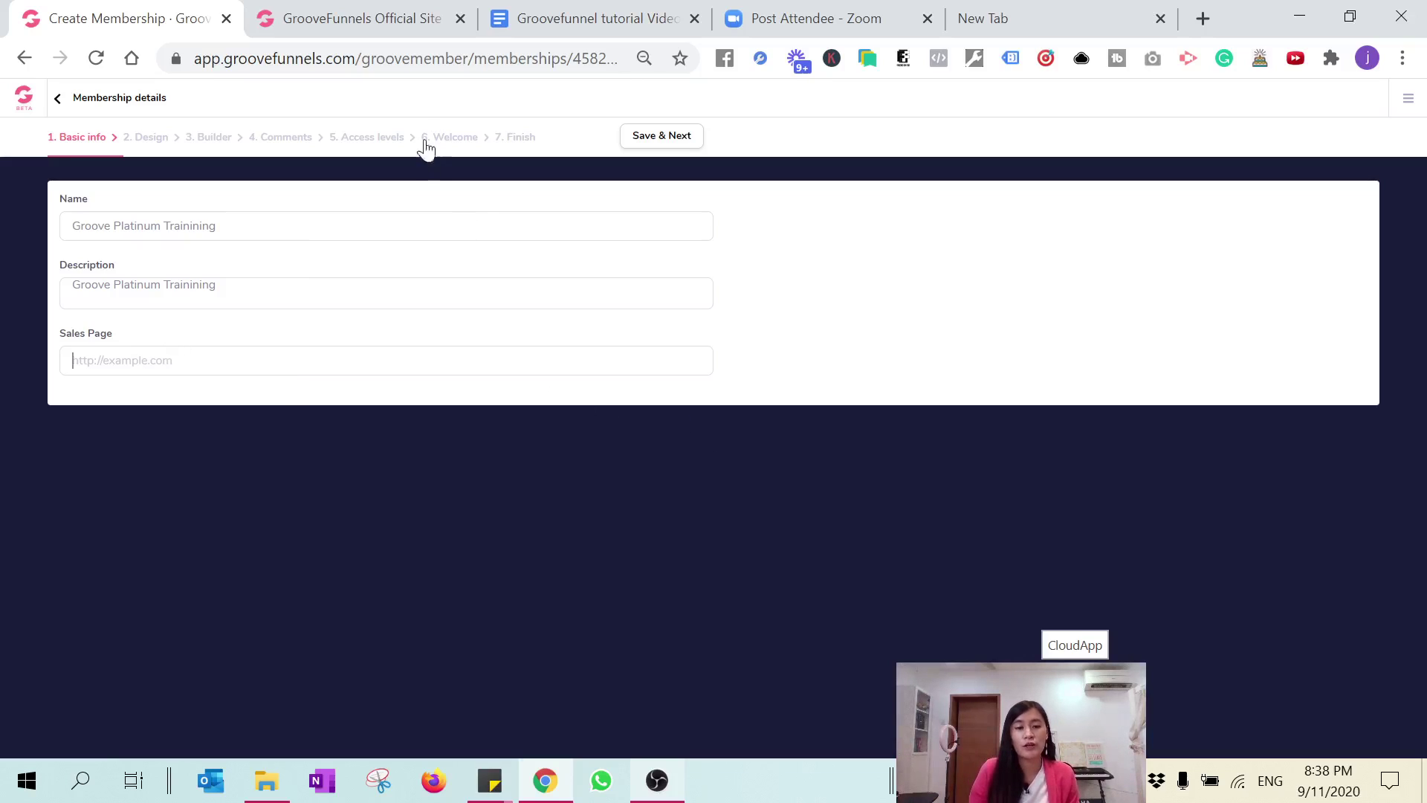
{"action": "left_click", "coordinate": [661, 136]}
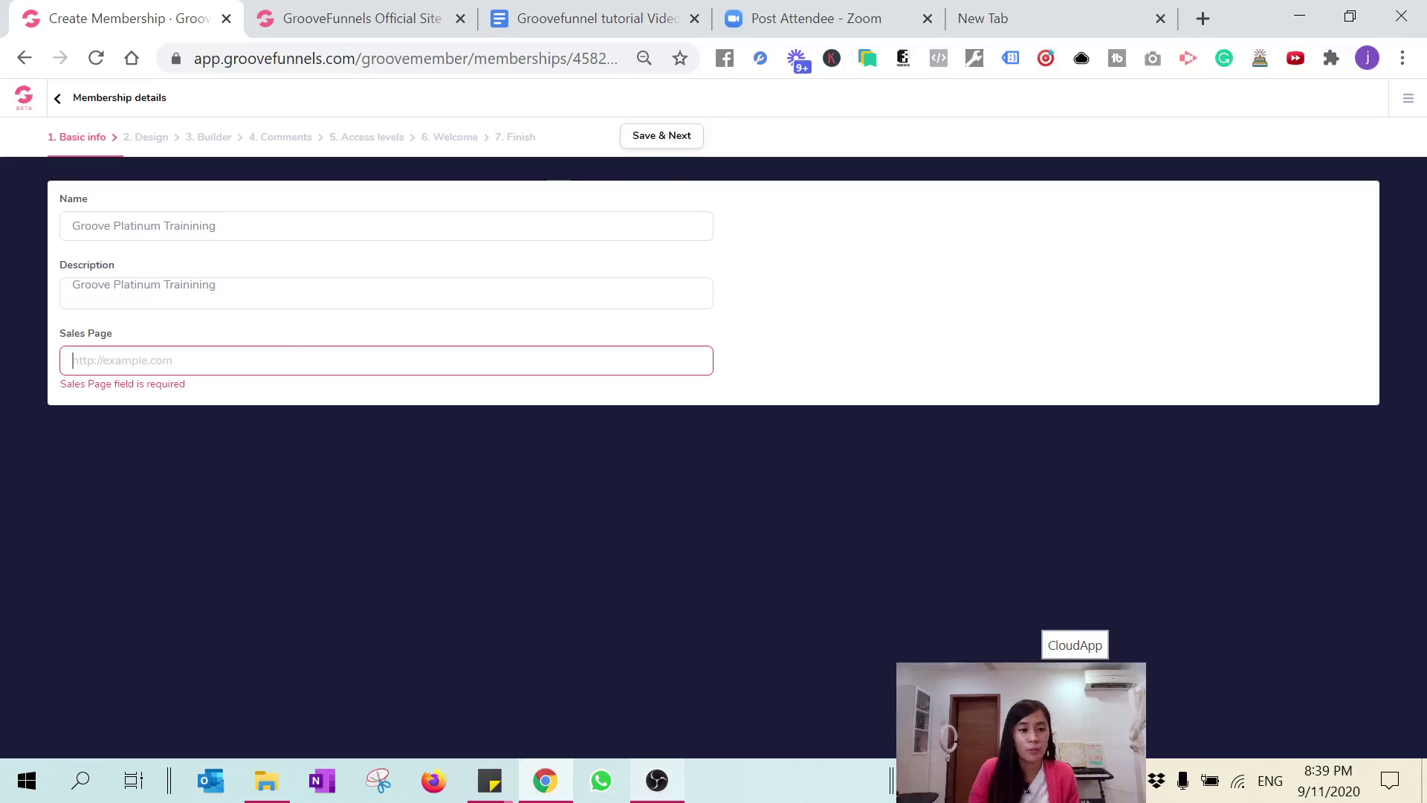
{"action": "type", "text": "www.ama"}
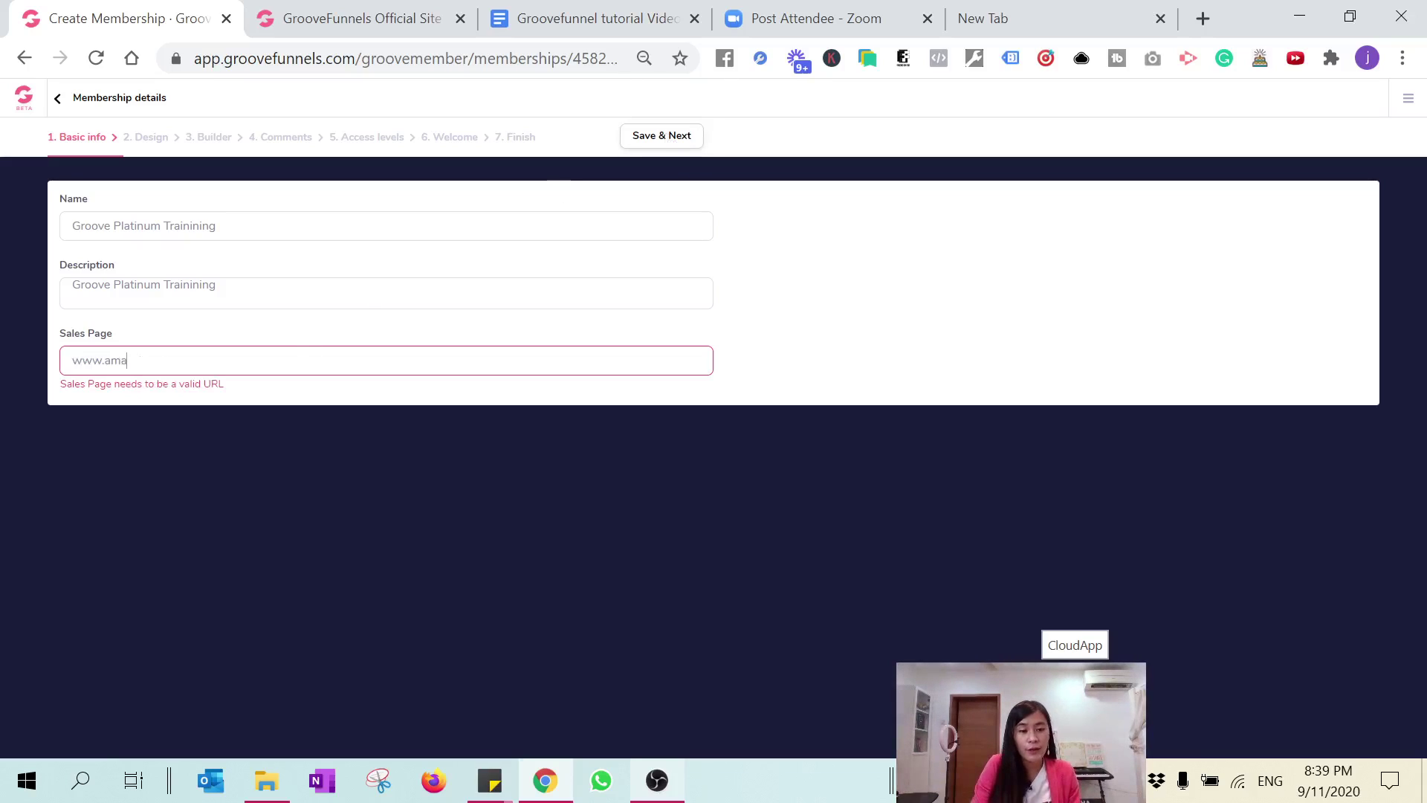
{"action": "type", "text": "zinggroove"}
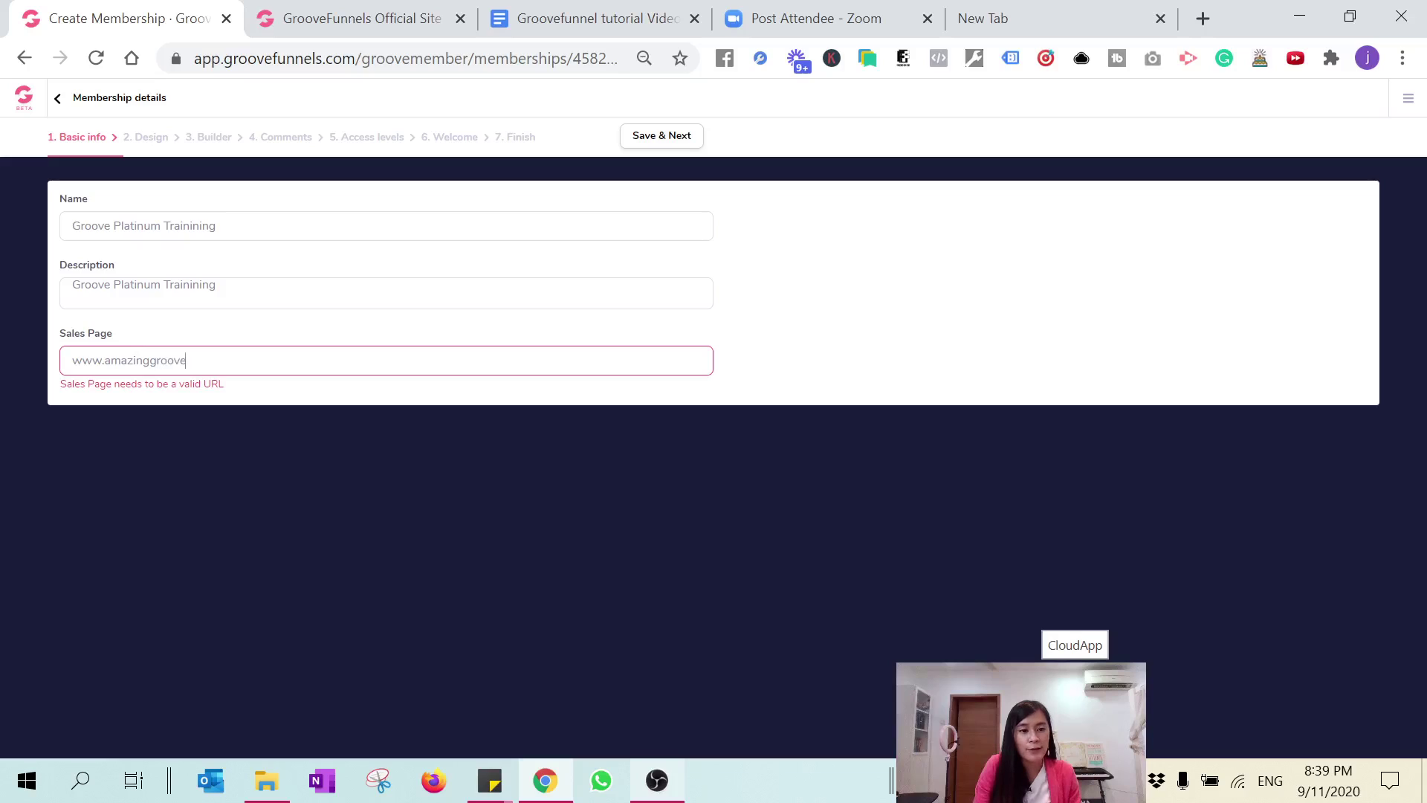
{"action": "type", "text": ".com"}
{"action": "key", "text": "BackSpace"}
{"action": "key", "text": "BackSpace"}
{"action": "key", "text": "BackSpace"}
{"action": "type", "text": "funnels.com"}
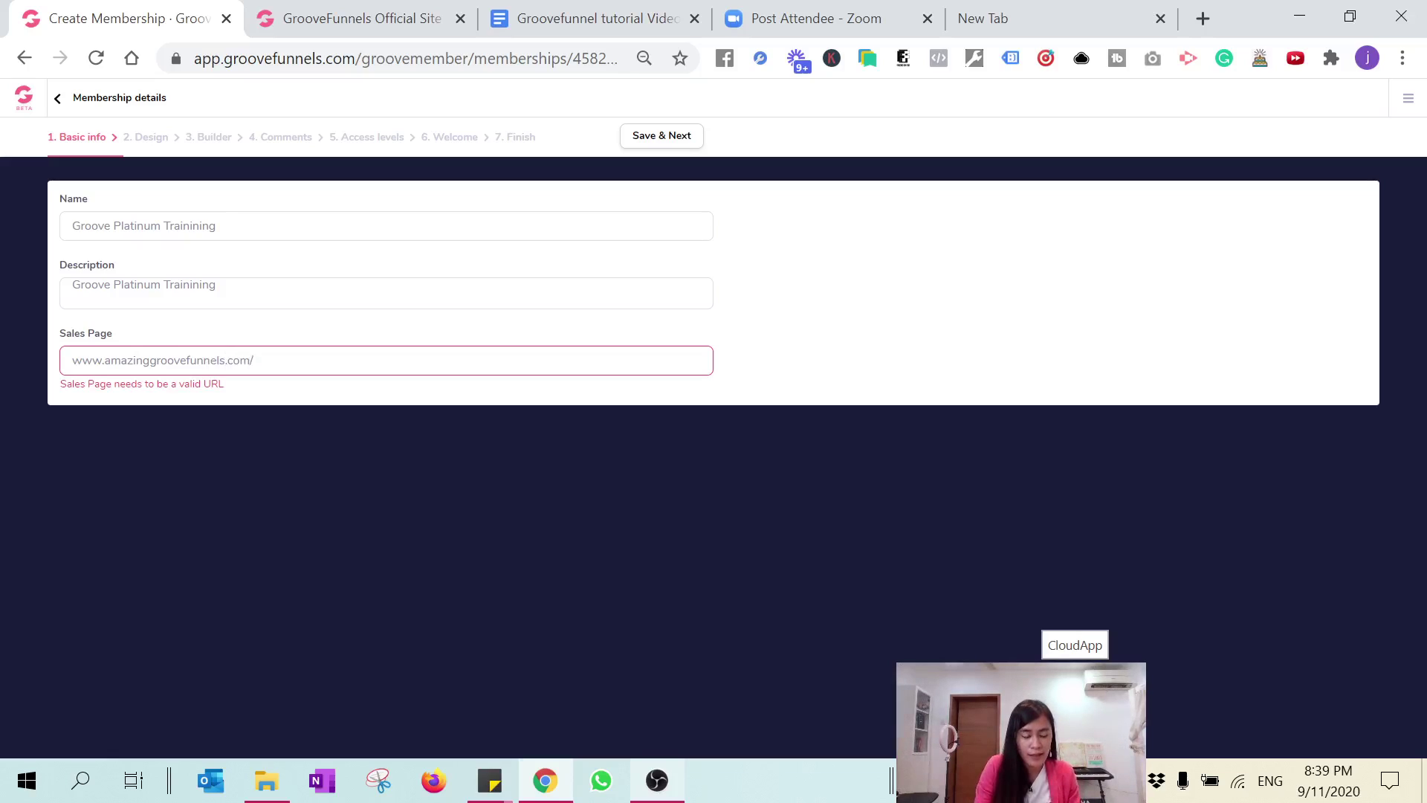
{"action": "type", "text": "/sa"}
{"action": "key", "text": "BackSpace"}
{"action": "key", "text": "BackSpace"}
{"action": "type", "text": "order"}
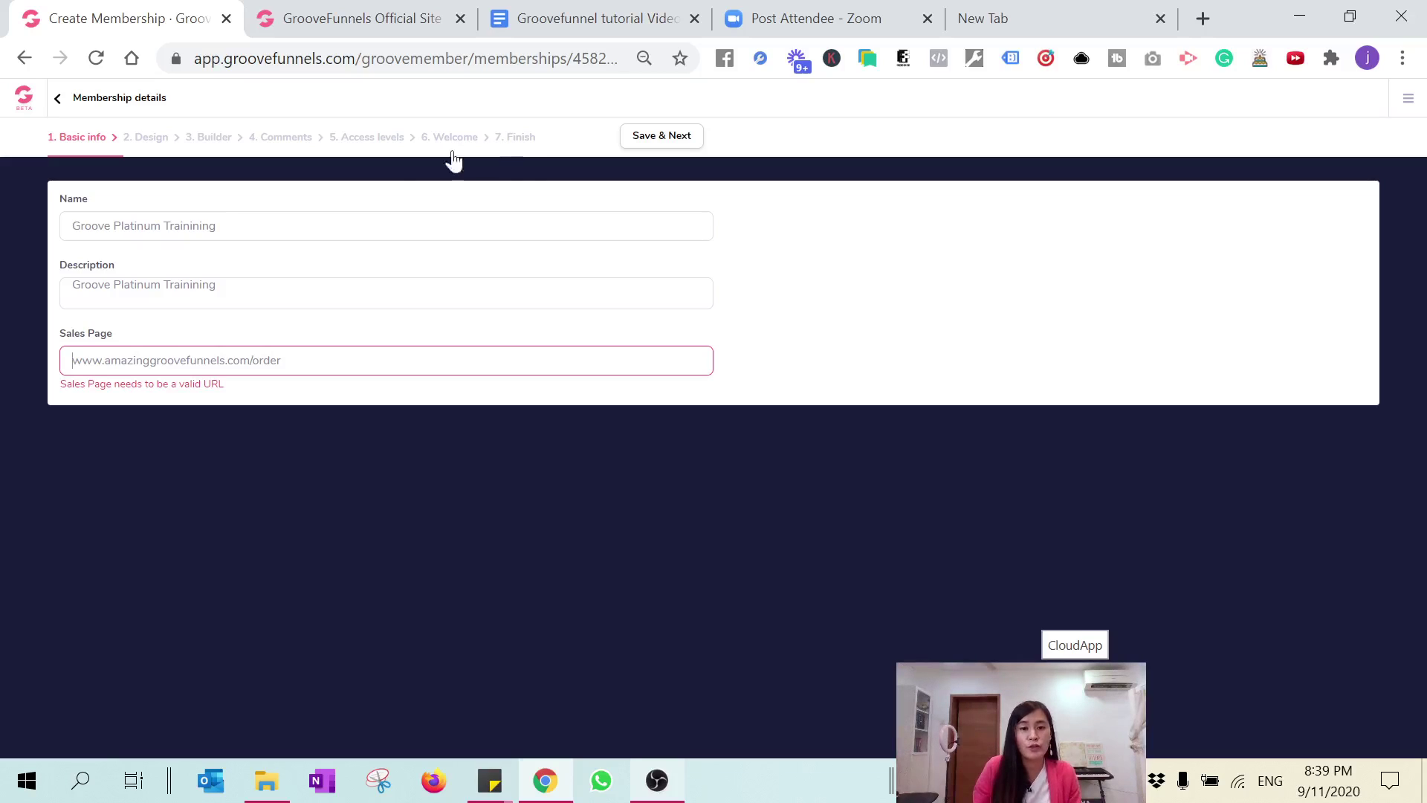
{"action": "left_click", "coordinate": [180, 354]}
{"action": "key", "text": "Home"}
{"action": "type", "text": "https"}
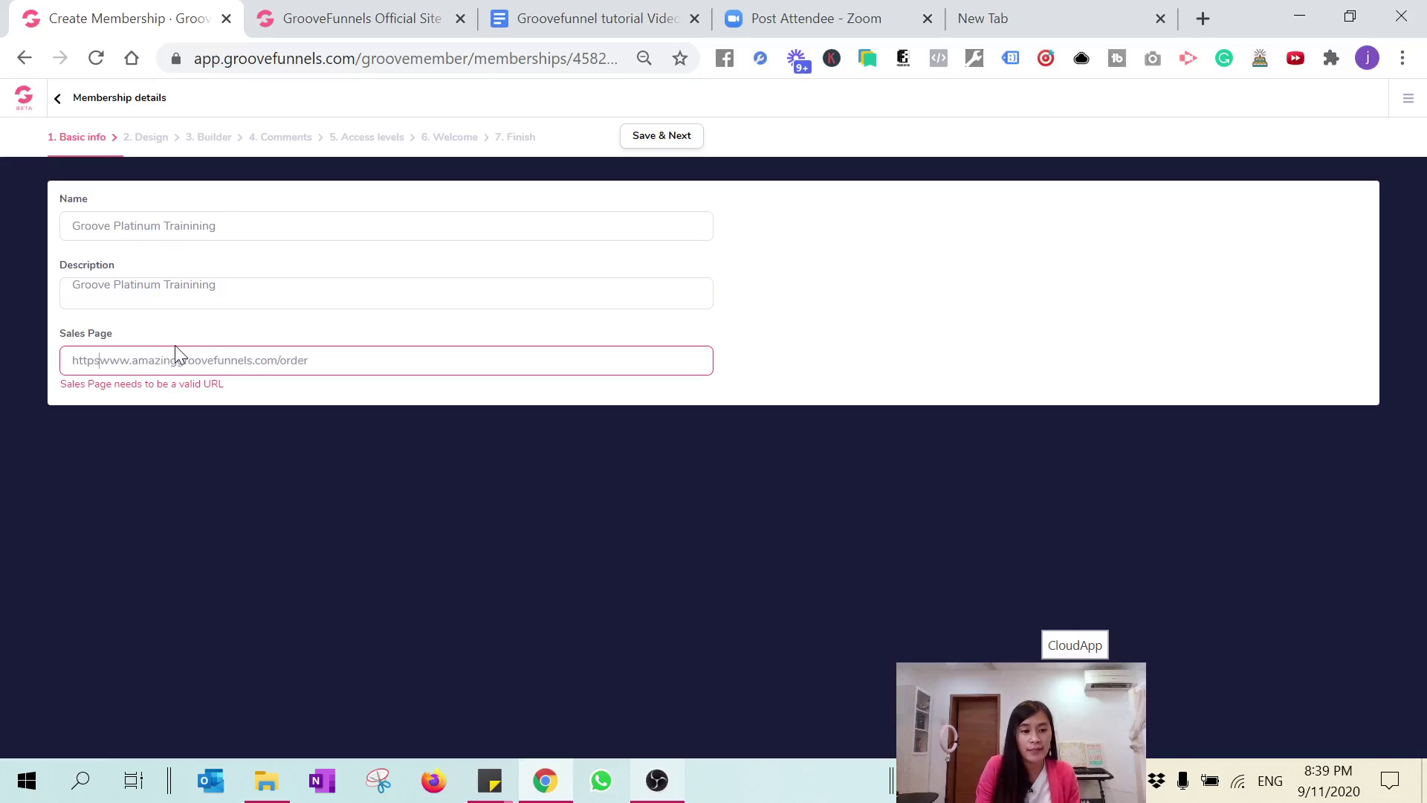
{"action": "type", "text": "://"}
{"action": "key", "text": "shift+Home"}
{"action": "key", "text": "Right"}
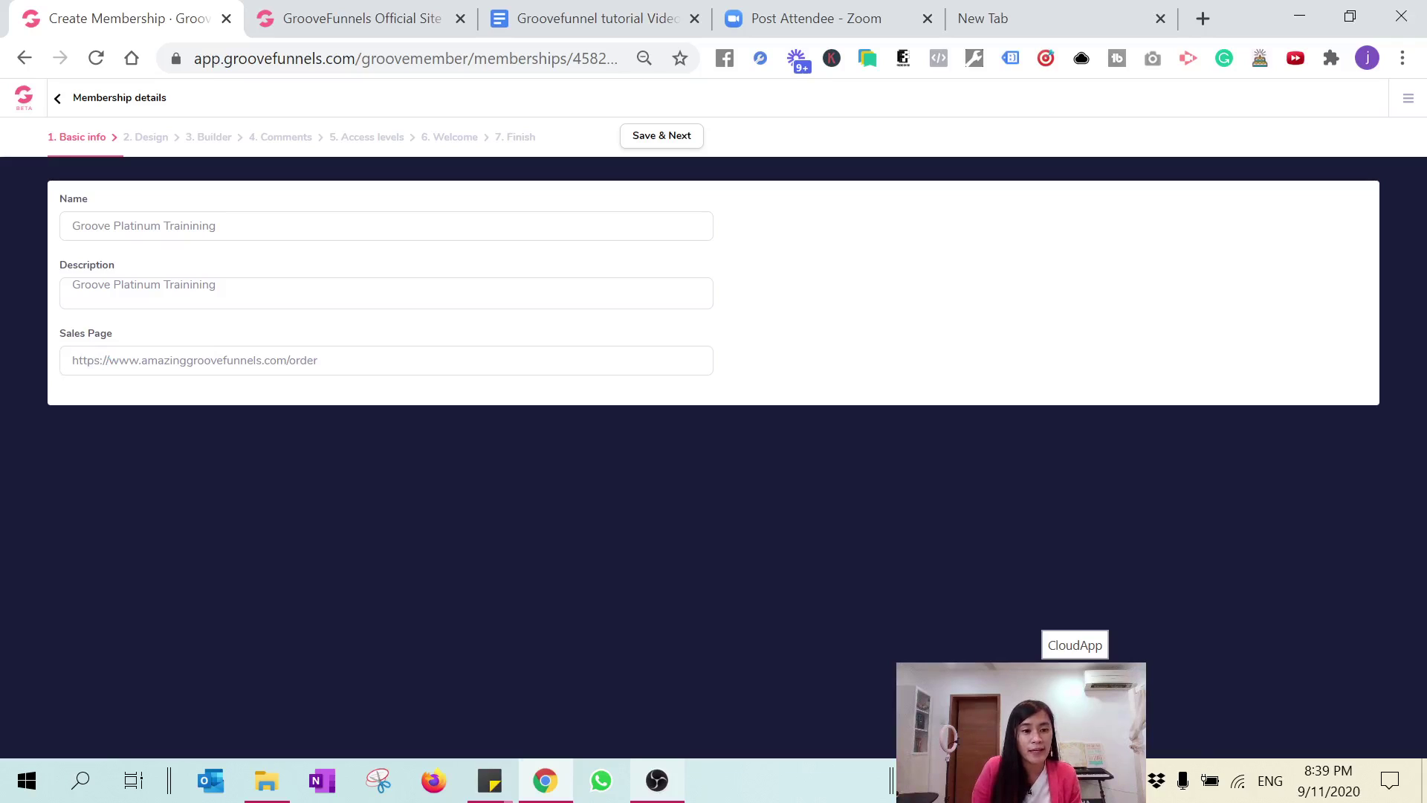
{"action": "left_click", "coordinate": [651, 142]}
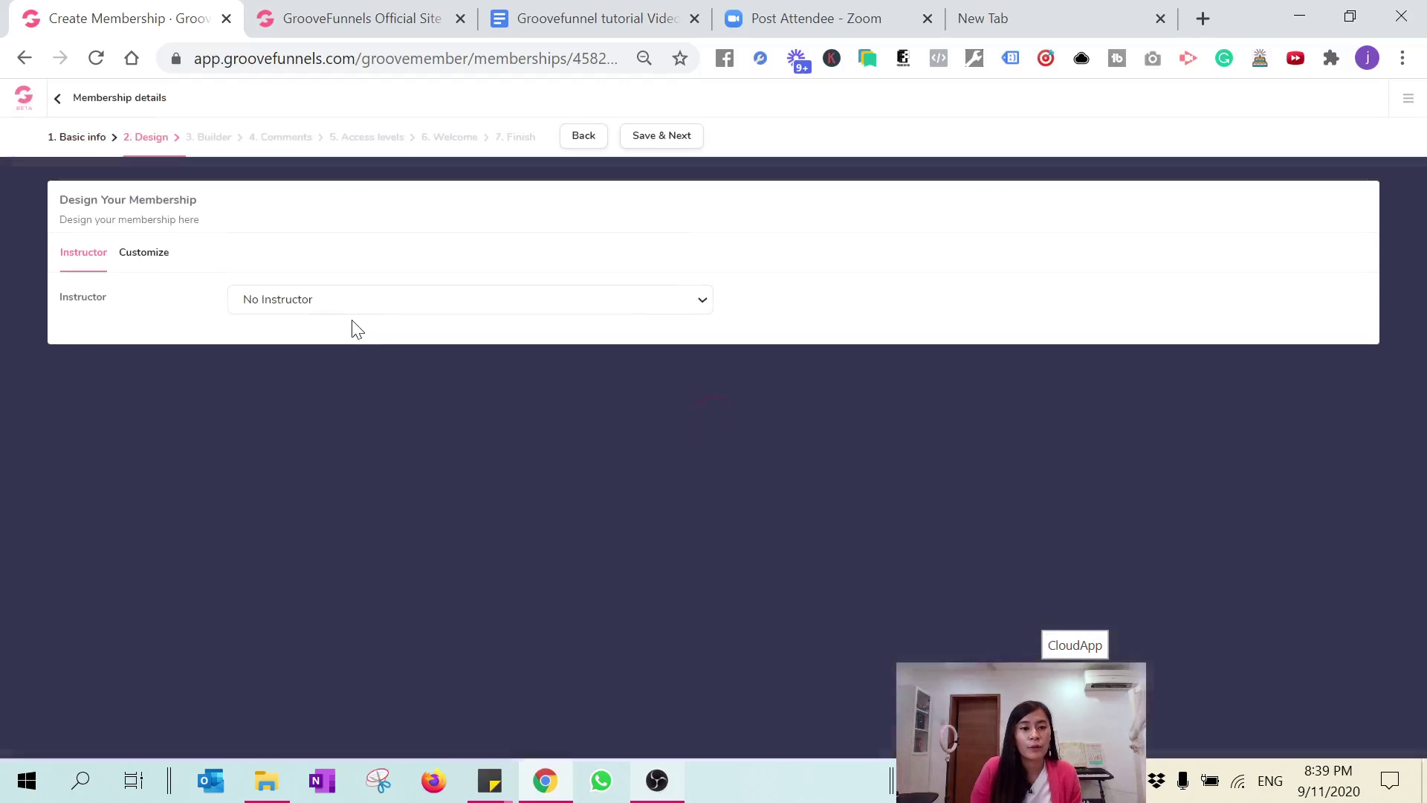
- Create a new instructor described as a Deals Closing Coach, with the woman's portrait photo
{"action": "left_click", "coordinate": [359, 302]}
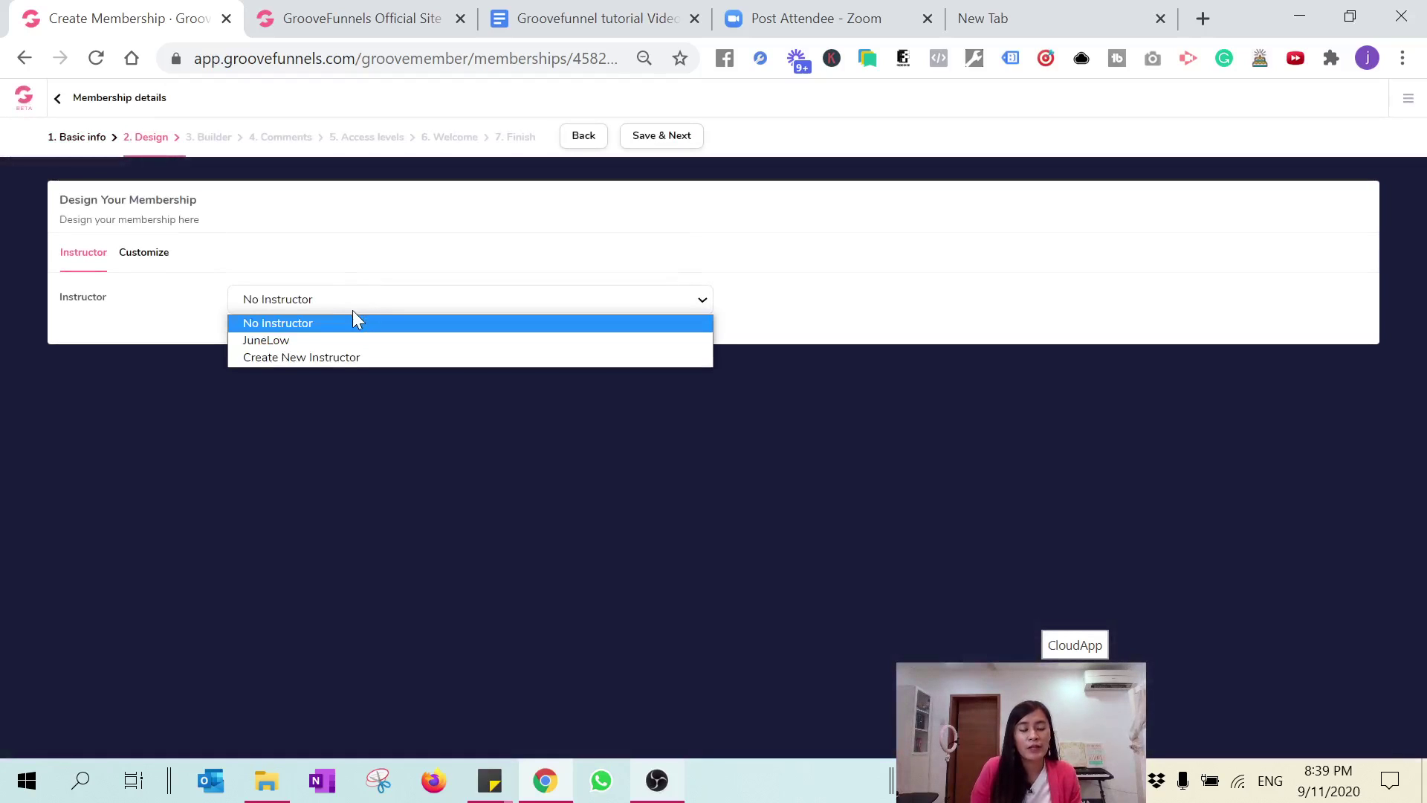
{"action": "left_click", "coordinate": [328, 356]}
{"action": "type", "text": "JuneLow"}
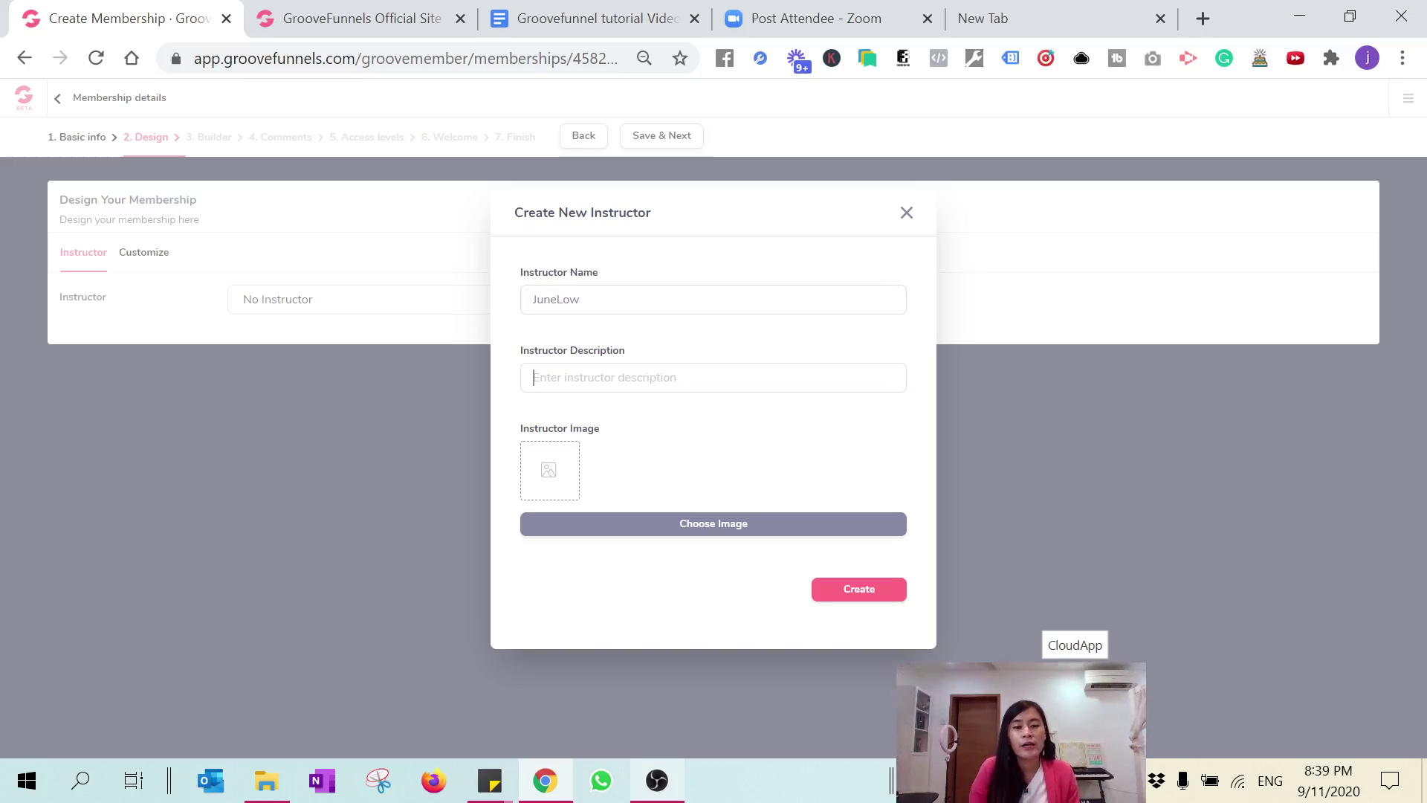
{"action": "type", "text": "Ju"}
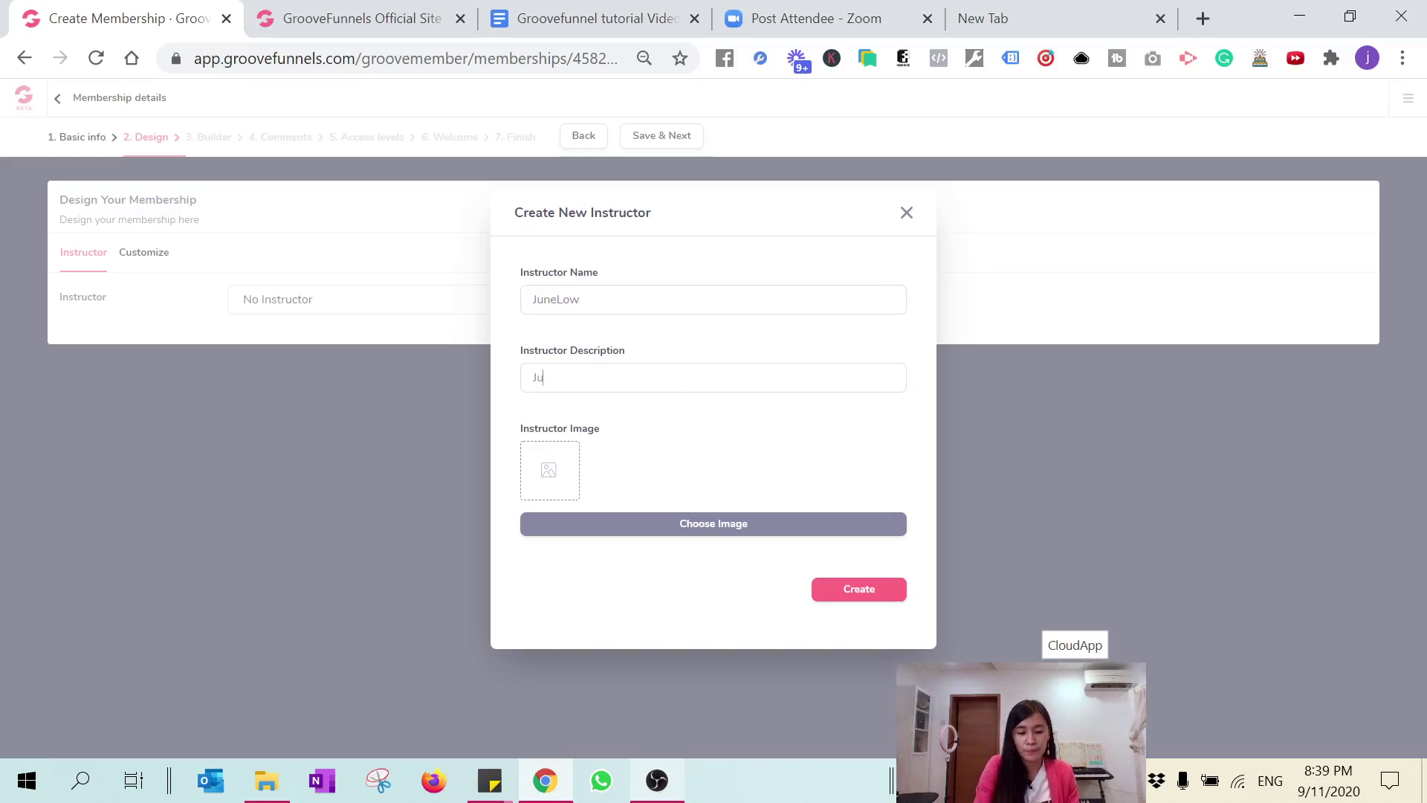
{"action": "type", "text": "neLow is Dea"}
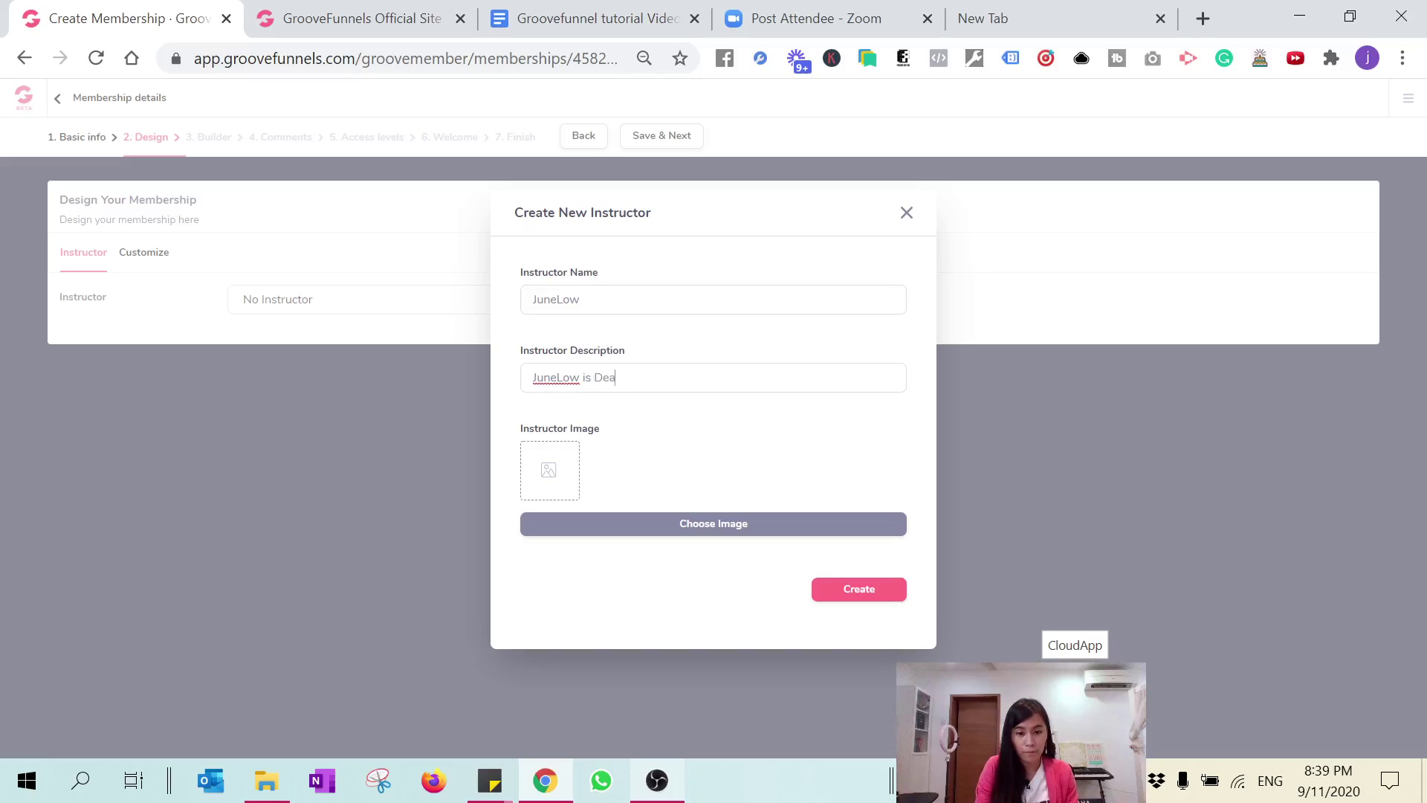
{"action": "type", "text": "ls Closing Coach"}
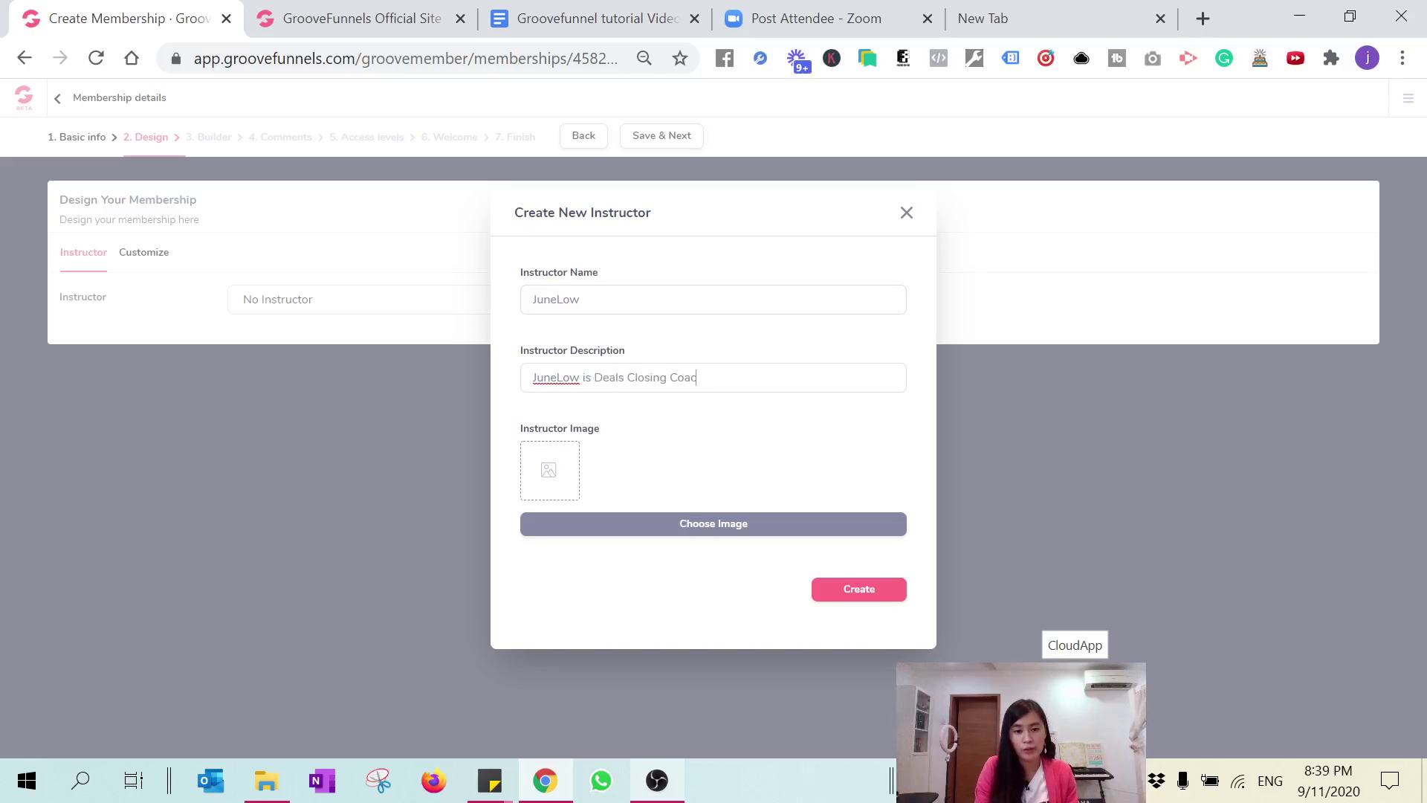
{"action": "left_click", "coordinate": [638, 524]}
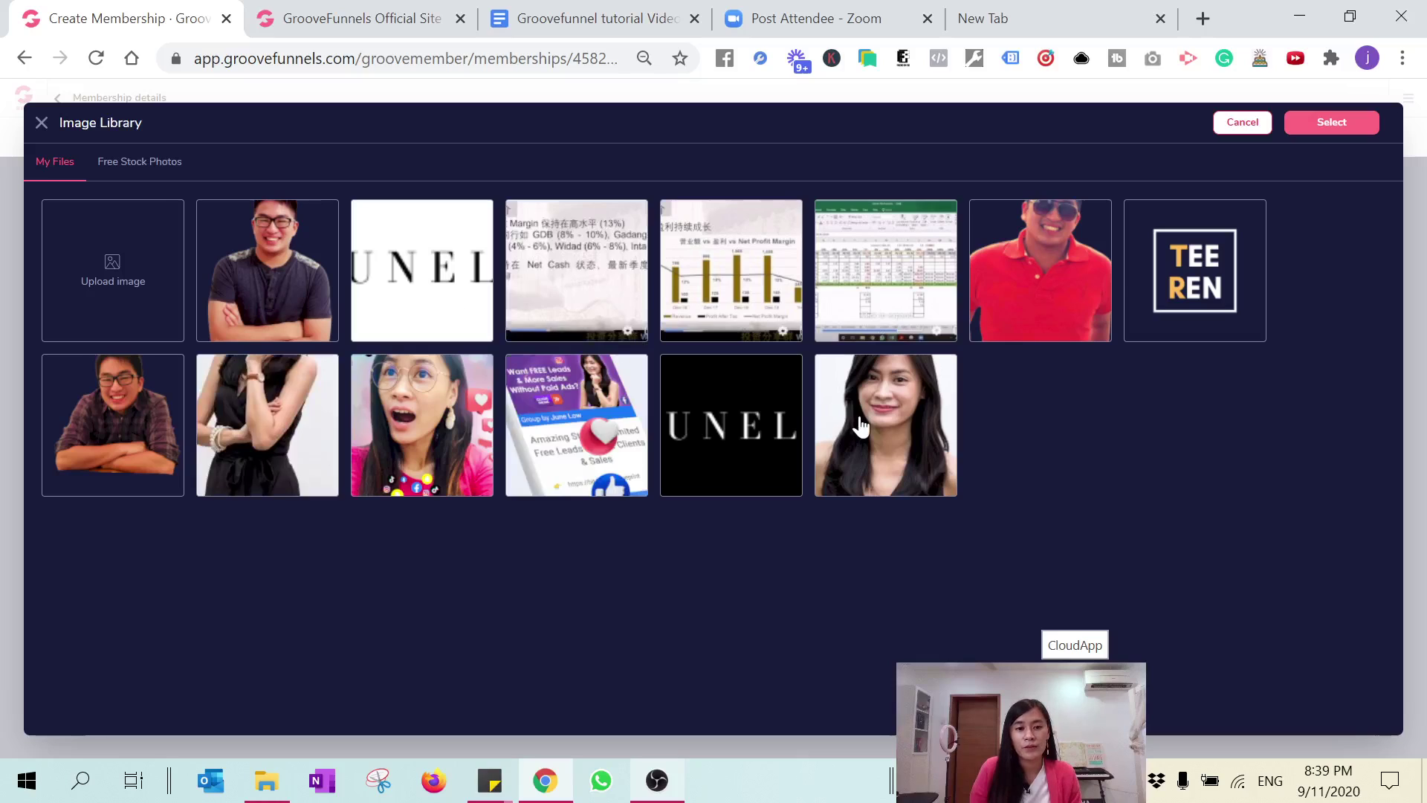
{"action": "left_click", "coordinate": [860, 428]}
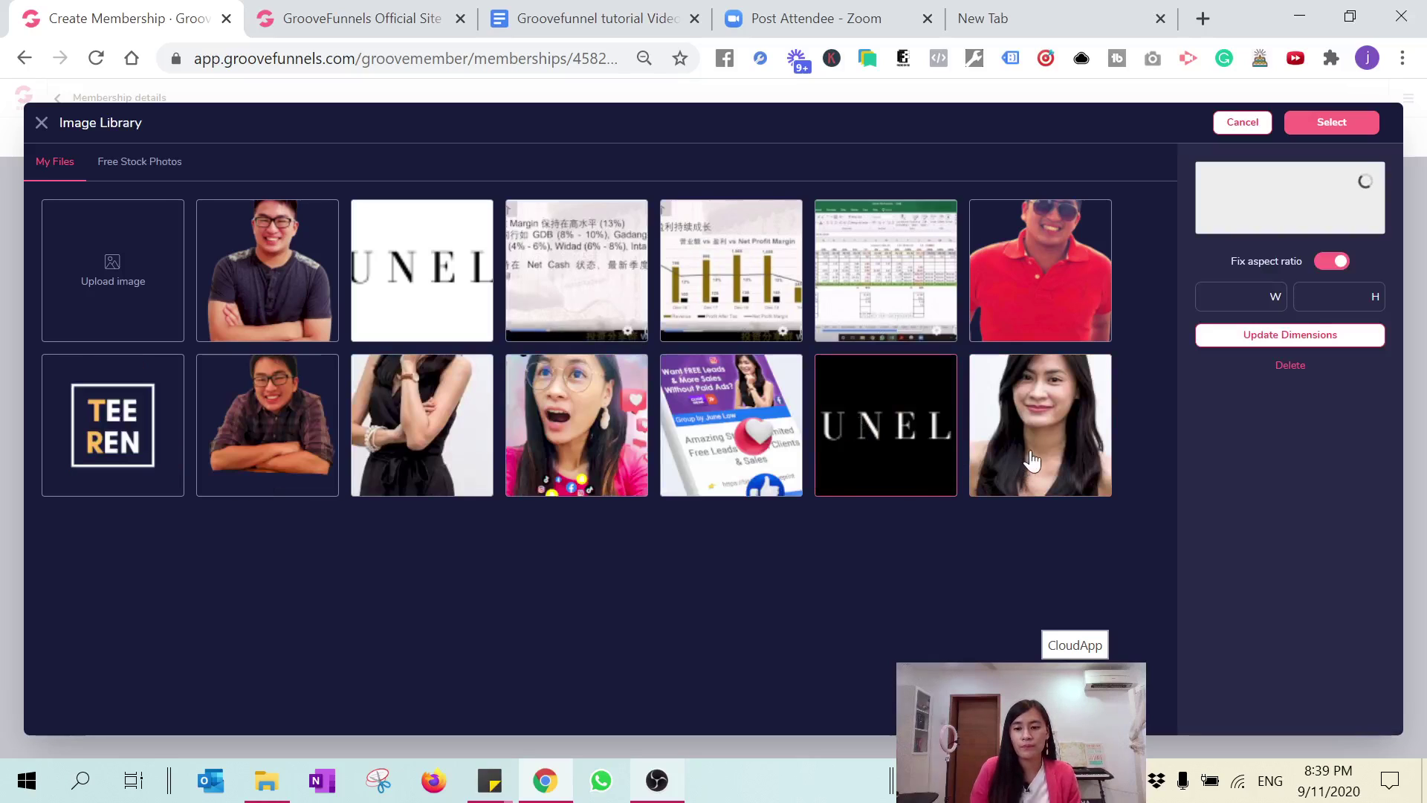
{"action": "left_click", "coordinate": [1032, 466]}
{"action": "left_click", "coordinate": [884, 429]}
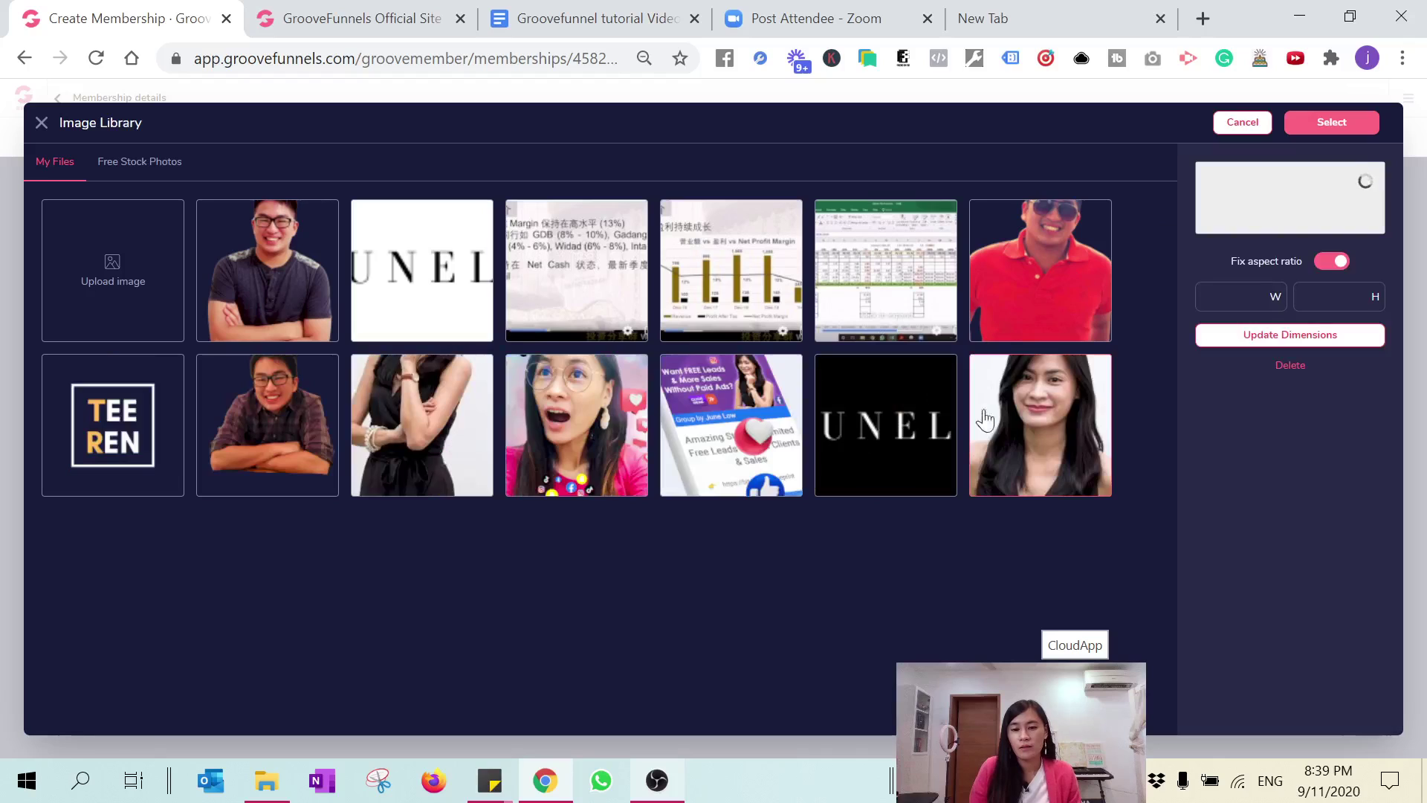
{"action": "left_click", "coordinate": [1330, 127]}
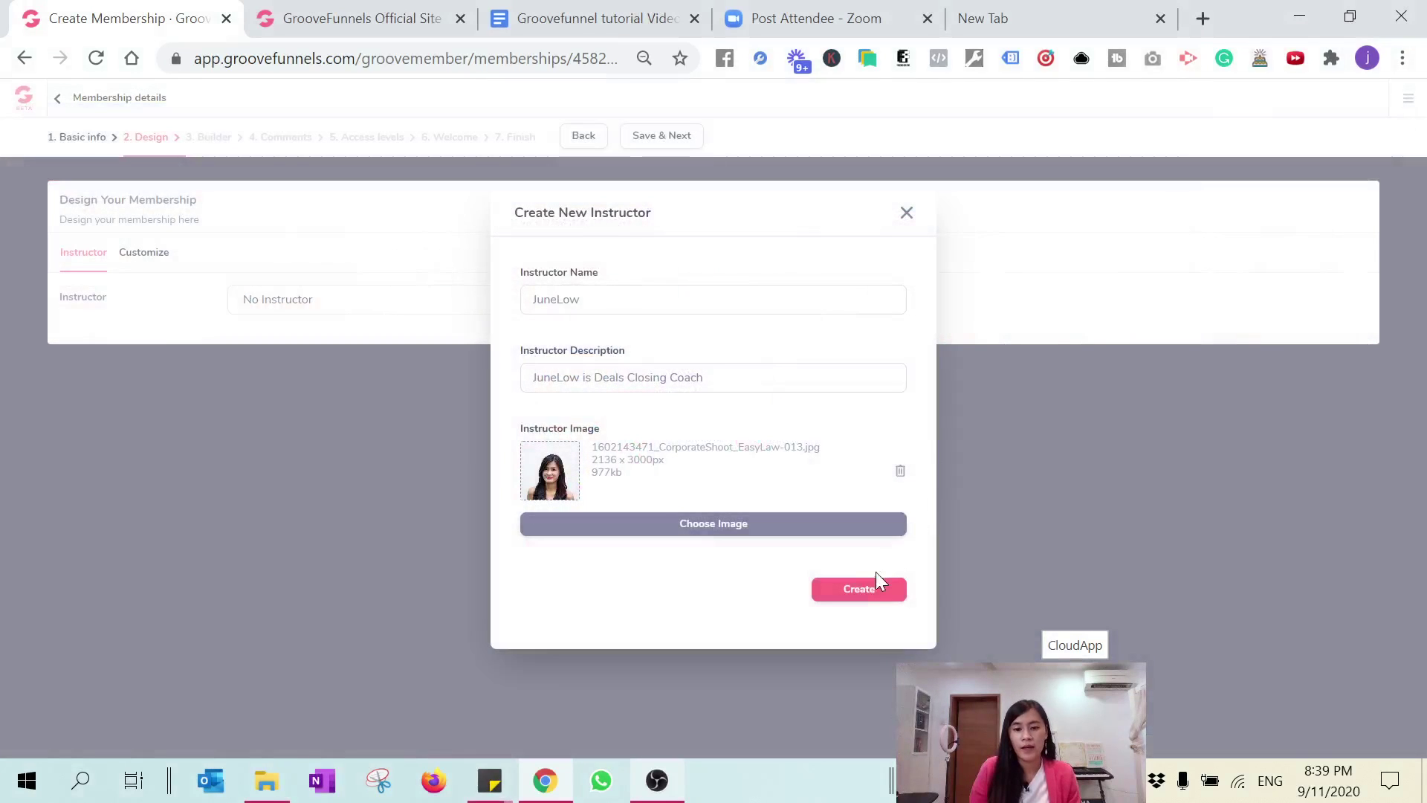
{"action": "left_click", "coordinate": [907, 213]}
- Select the instructor for the membership in the Instructor dropdown
{"action": "left_click", "coordinate": [409, 308]}
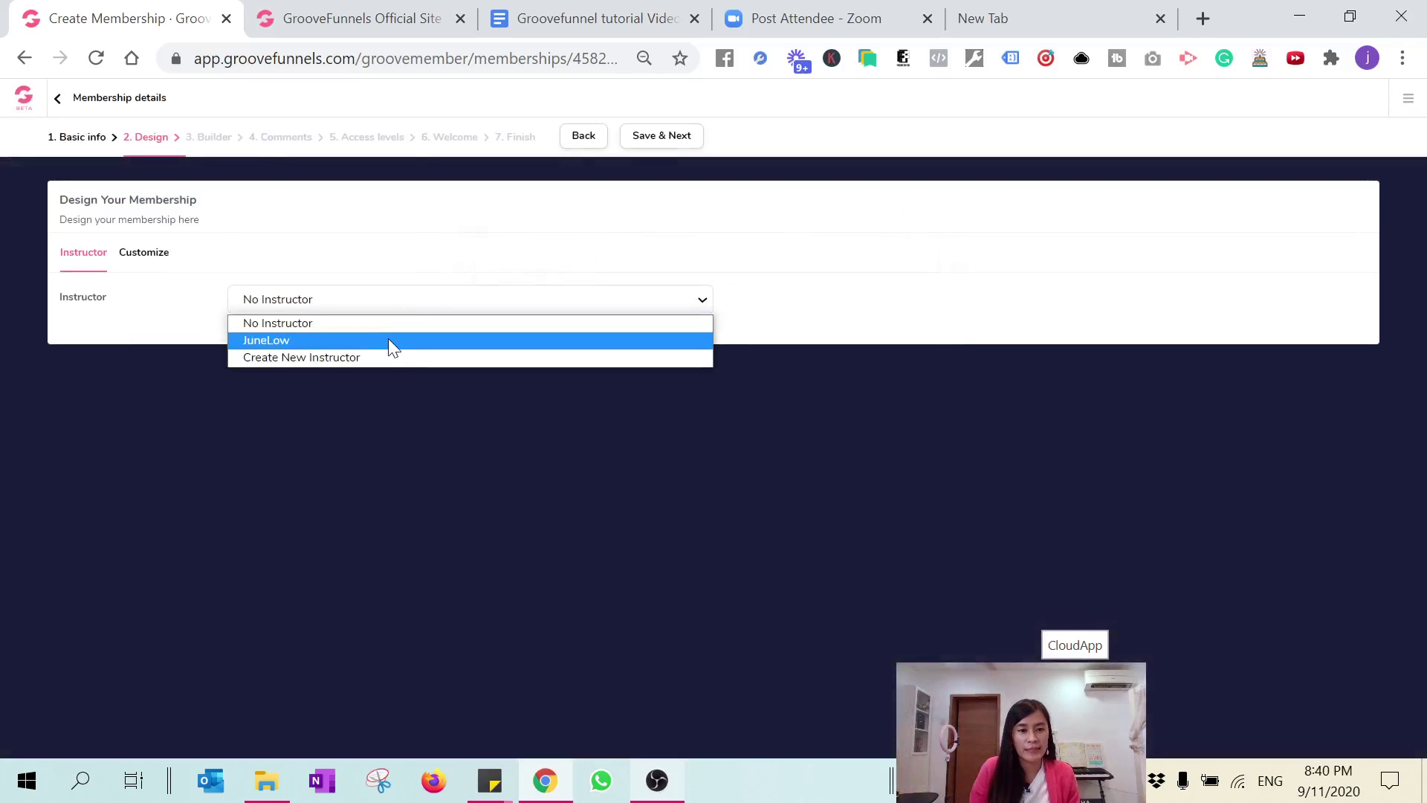
{"action": "left_click", "coordinate": [388, 338]}
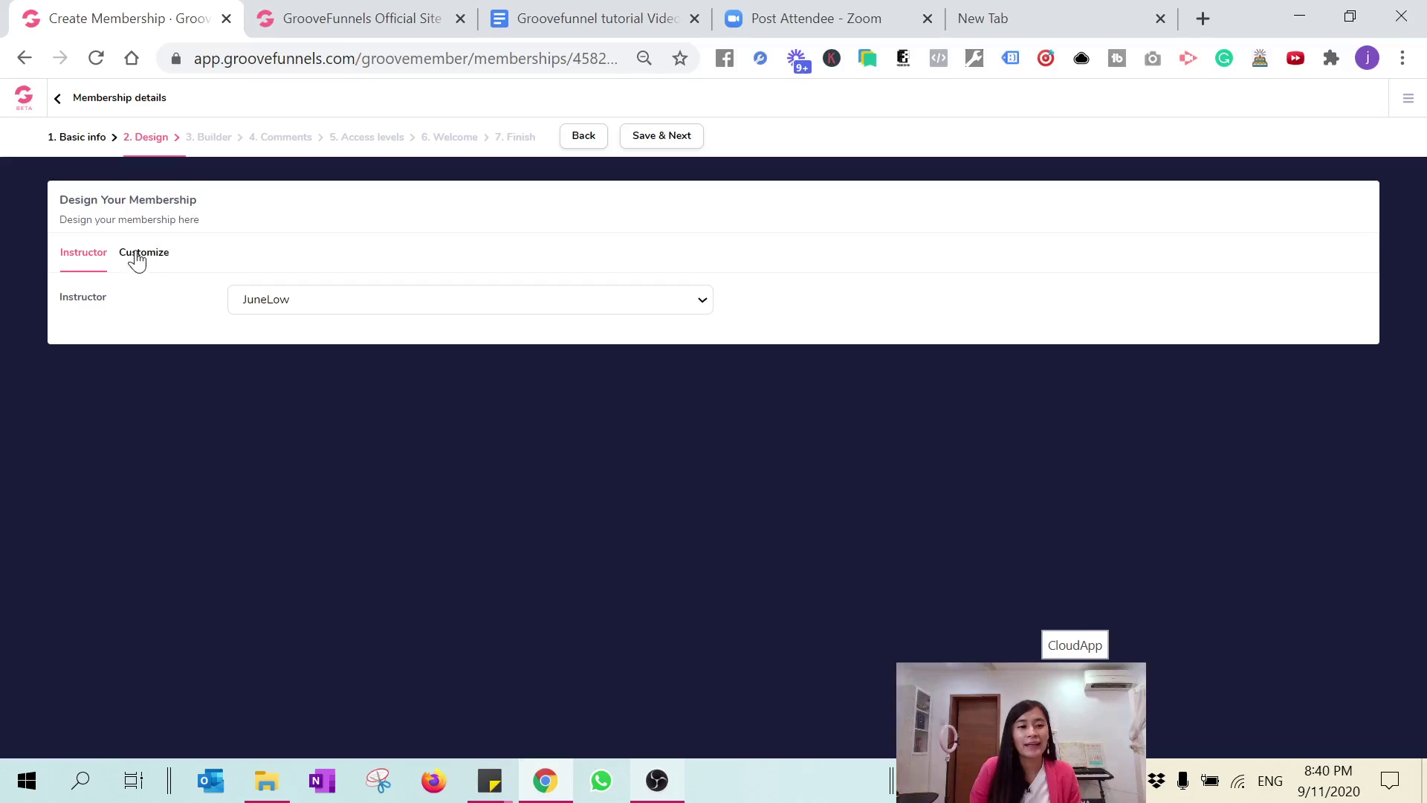
{"action": "left_click", "coordinate": [144, 254]}
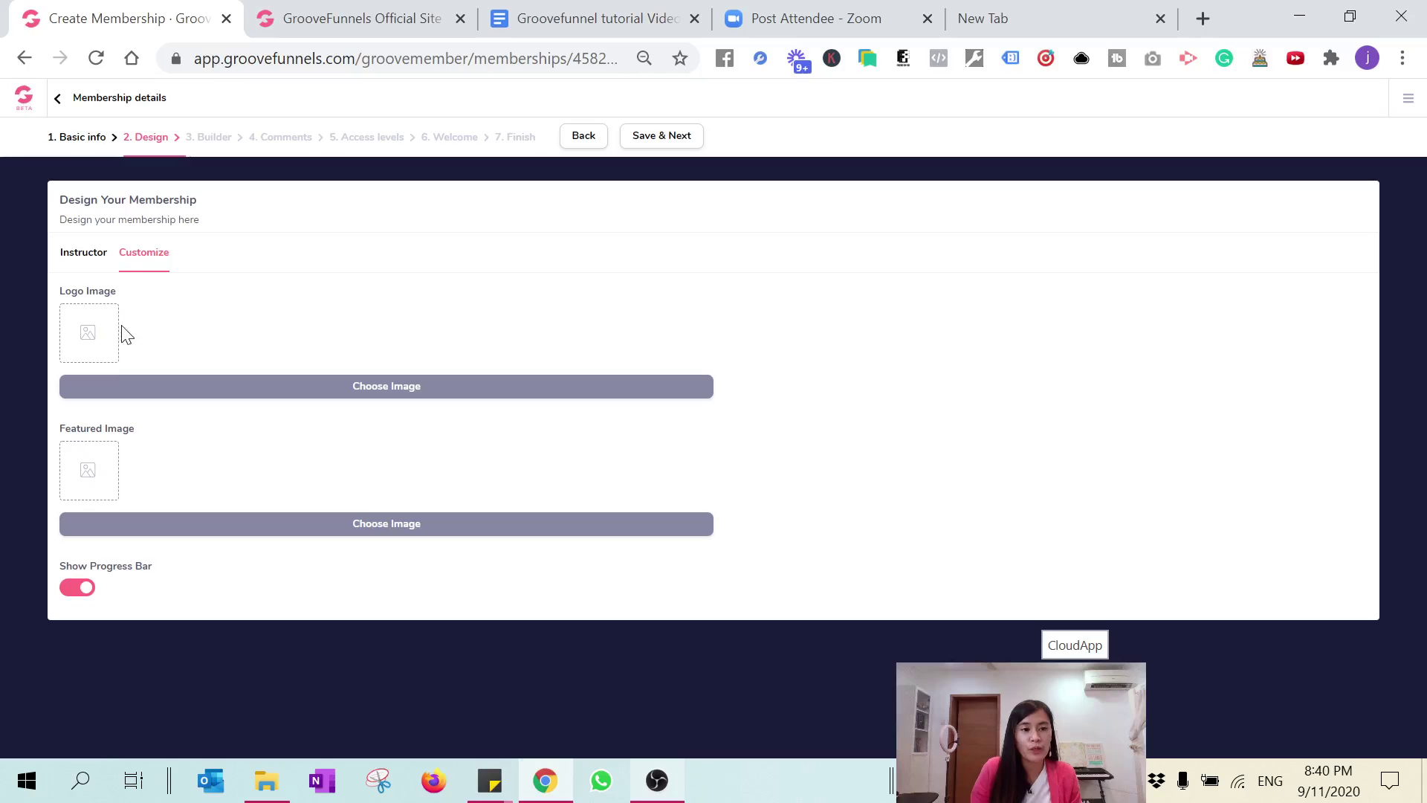
{"action": "left_click", "coordinate": [318, 390]}
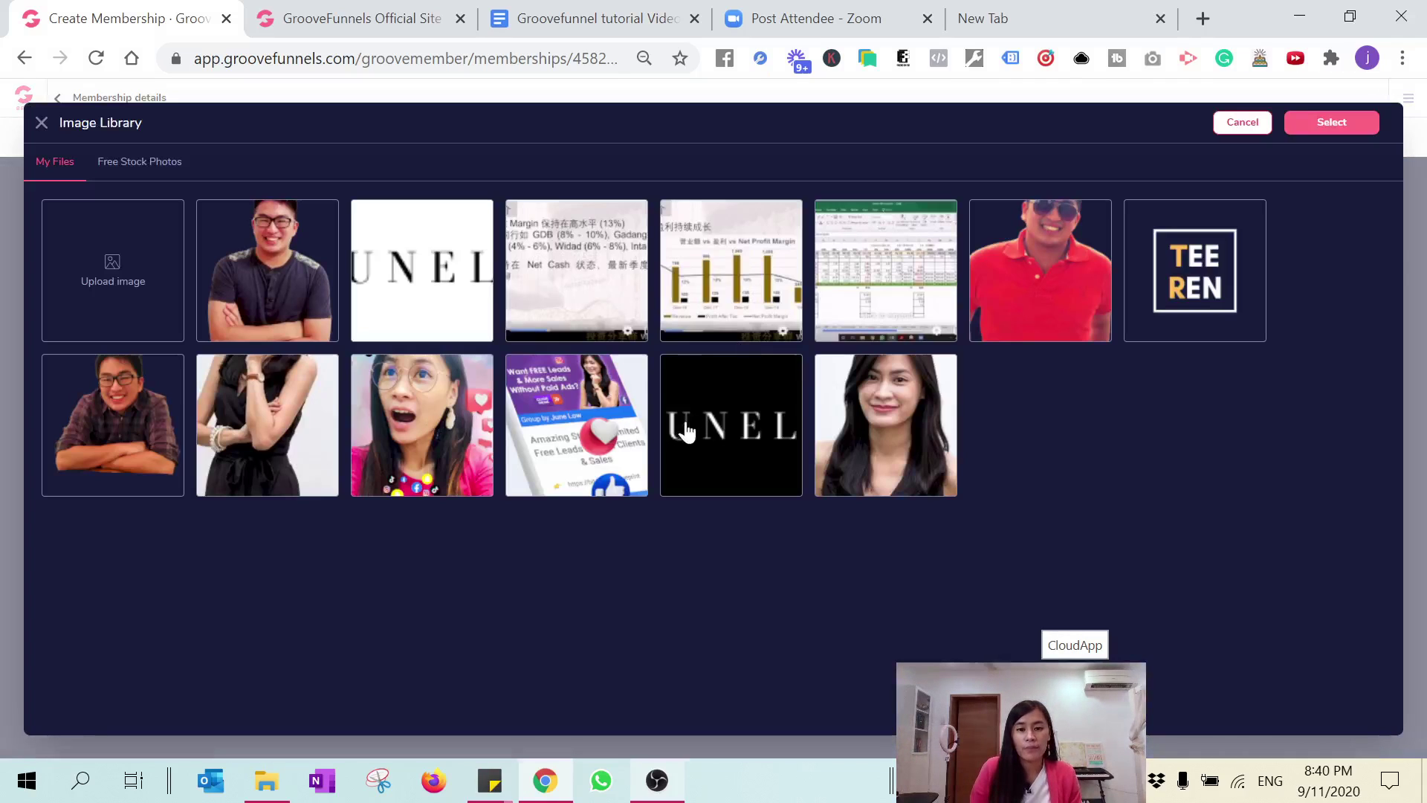
{"action": "left_click", "coordinate": [717, 432]}
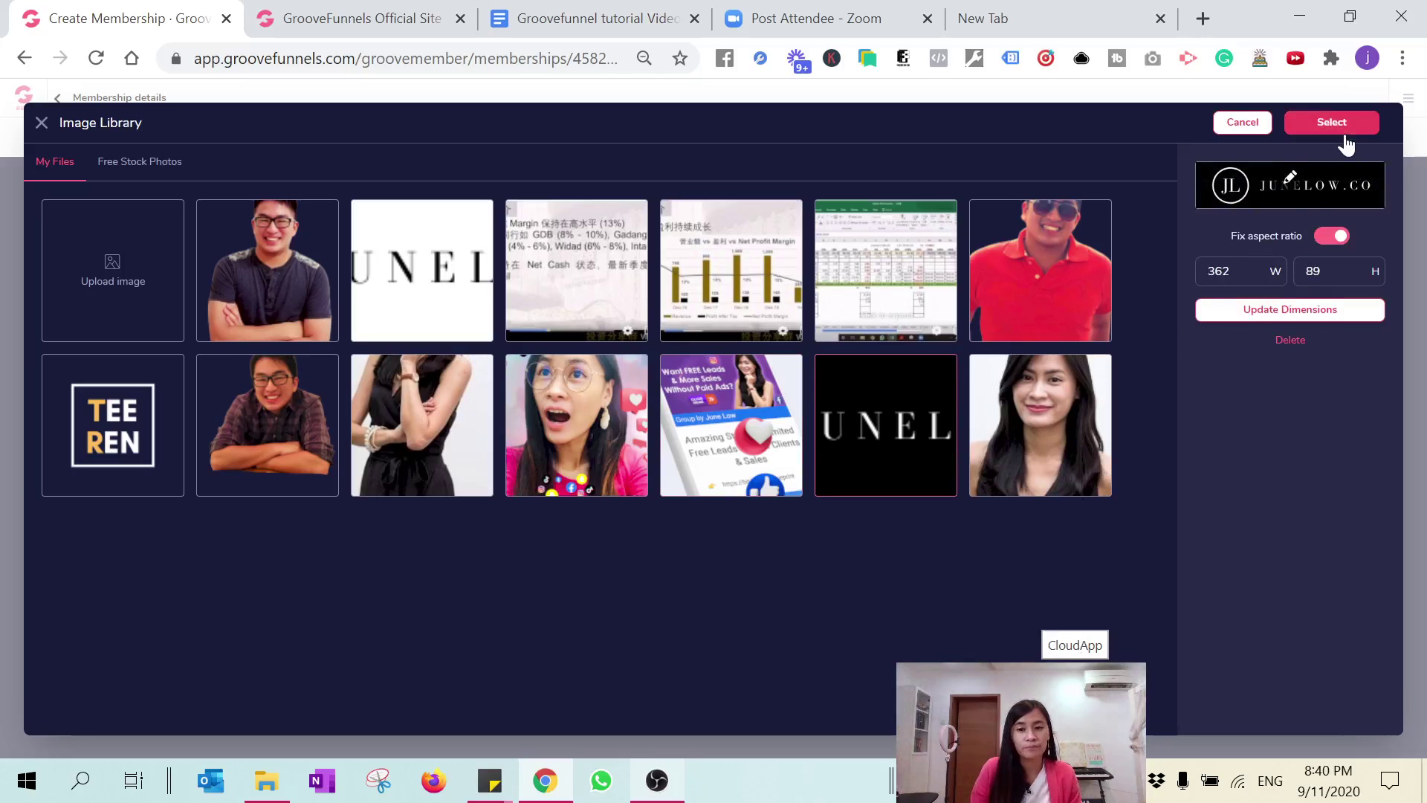
{"action": "left_click", "coordinate": [1307, 136]}
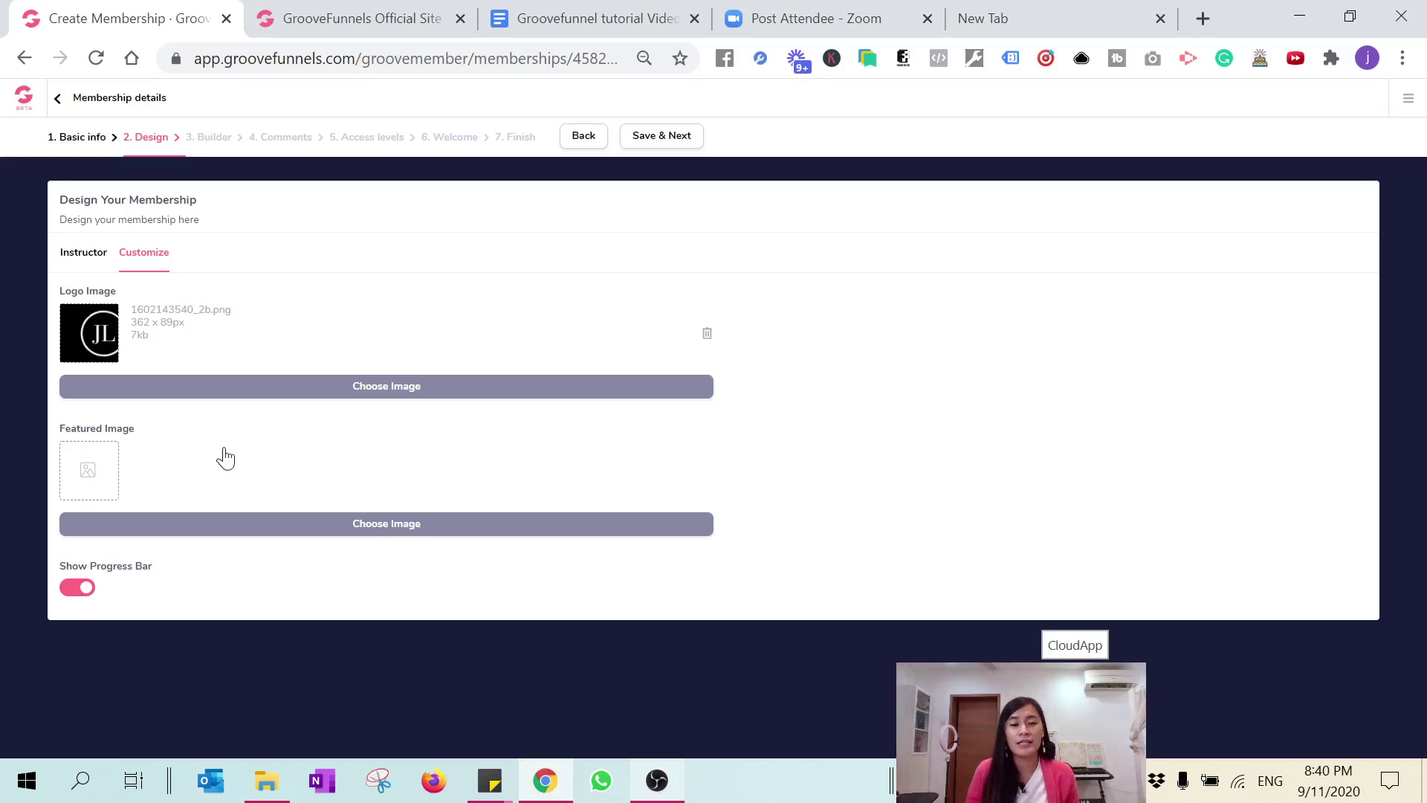
{"action": "left_click", "coordinate": [684, 137]}
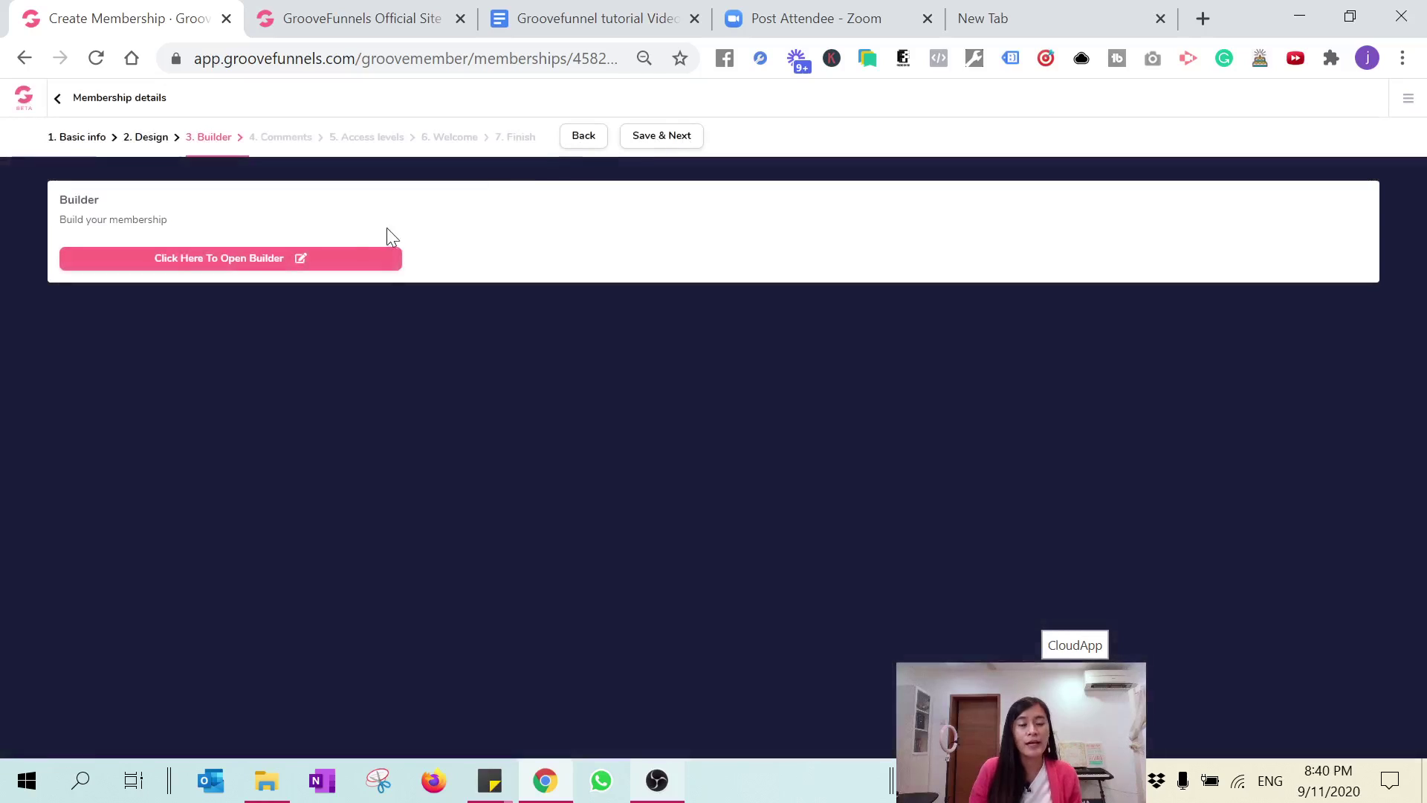
- In the builder, replace the header logo image with the white logo version (354 x 79 px)
{"action": "left_click", "coordinate": [318, 261]}
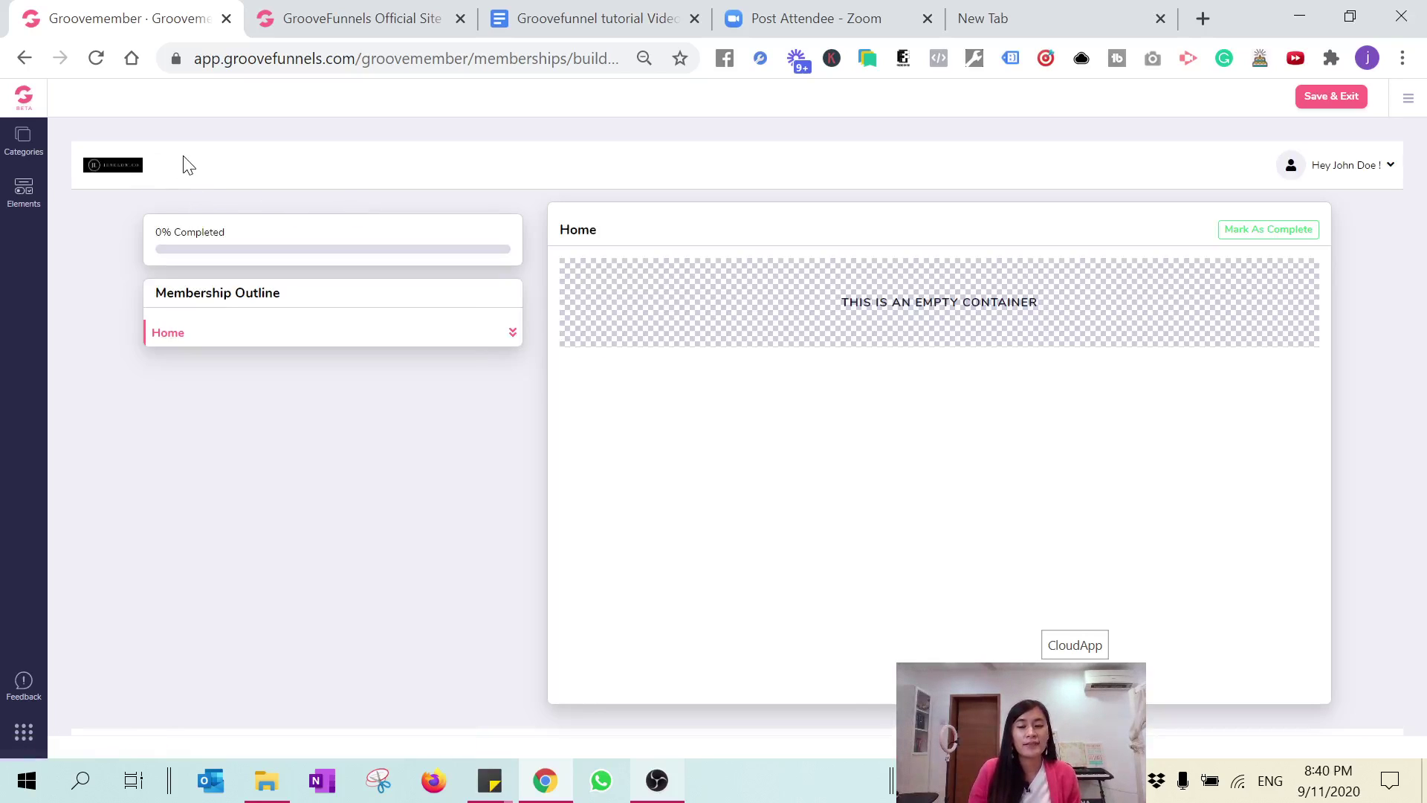
{"action": "left_click", "coordinate": [123, 176]}
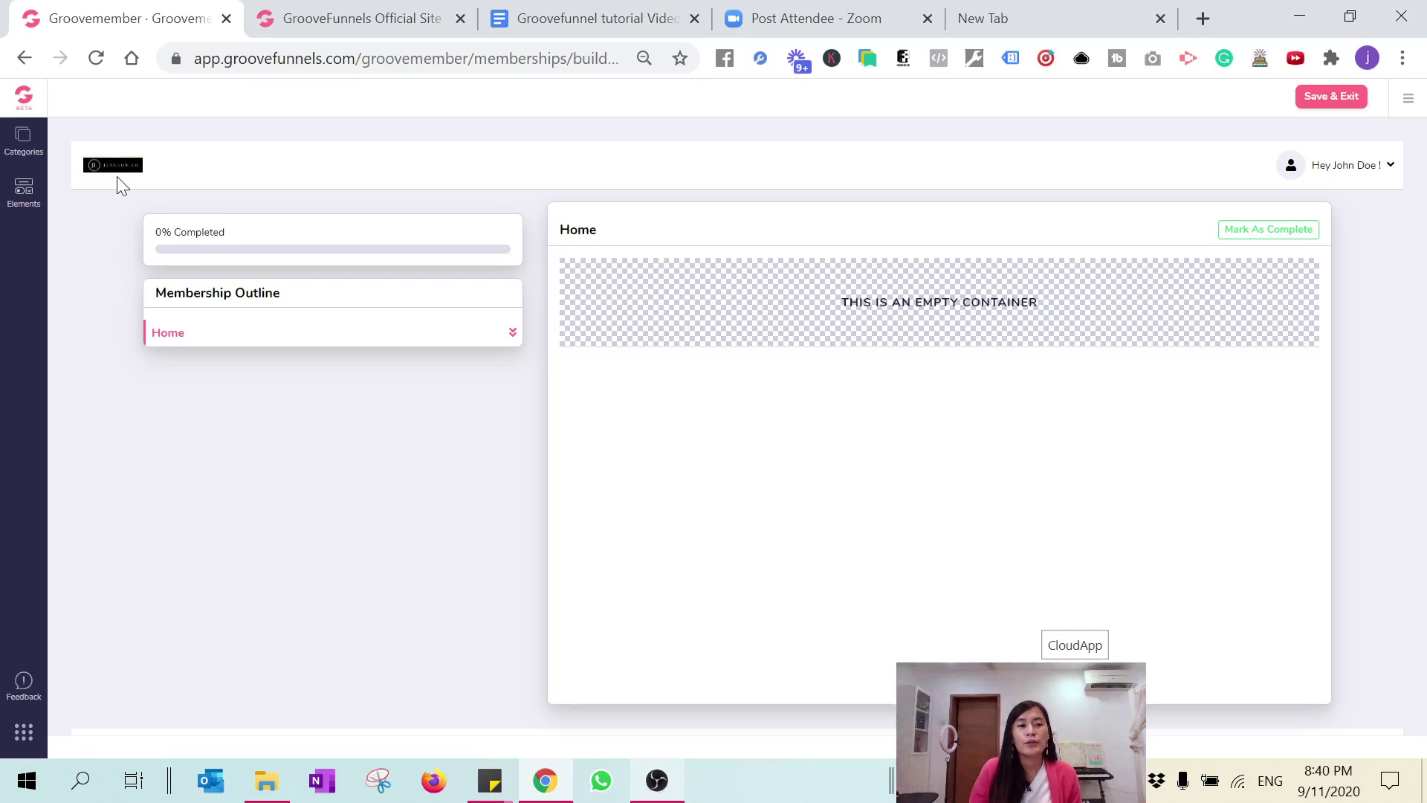
{"action": "left_click", "coordinate": [151, 179]}
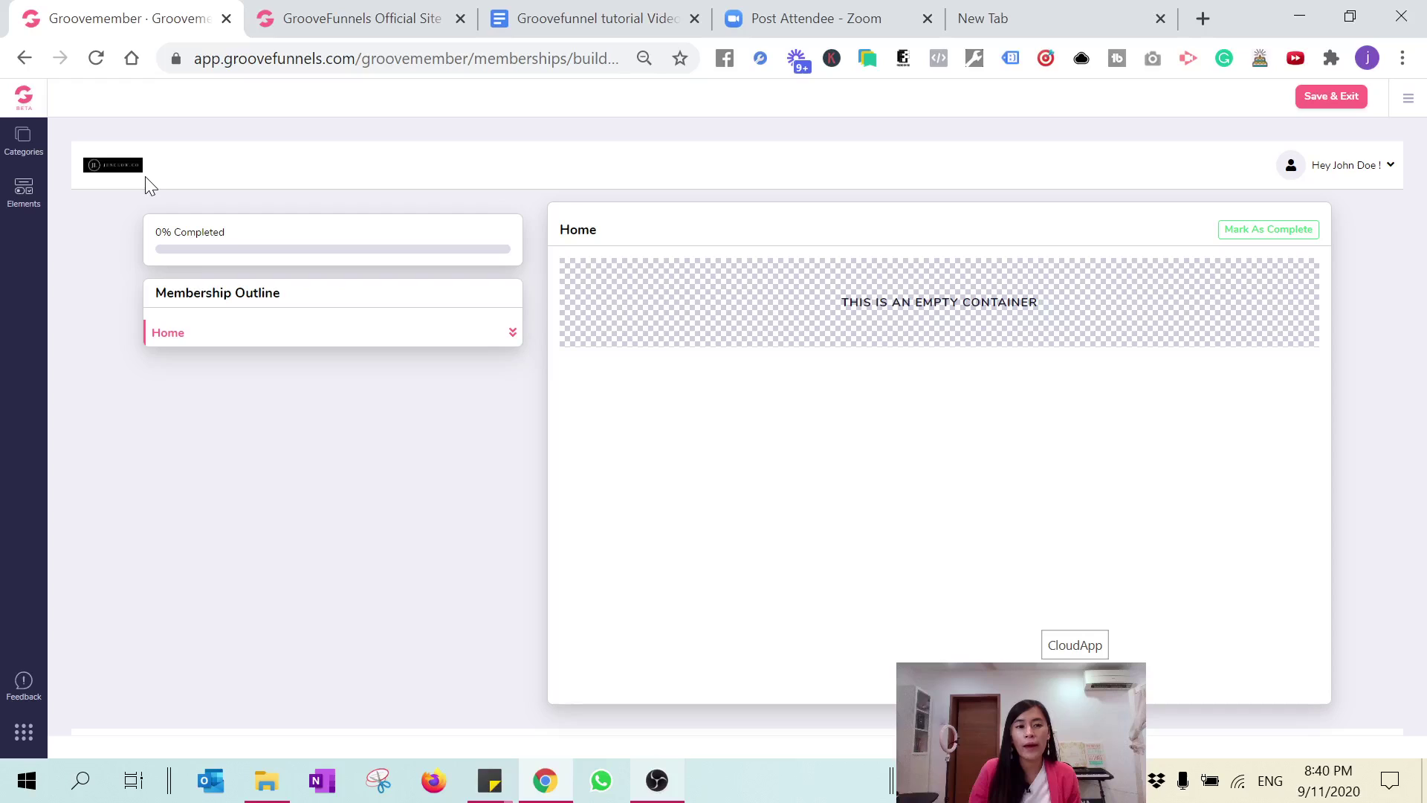
{"action": "left_click", "coordinate": [139, 168]}
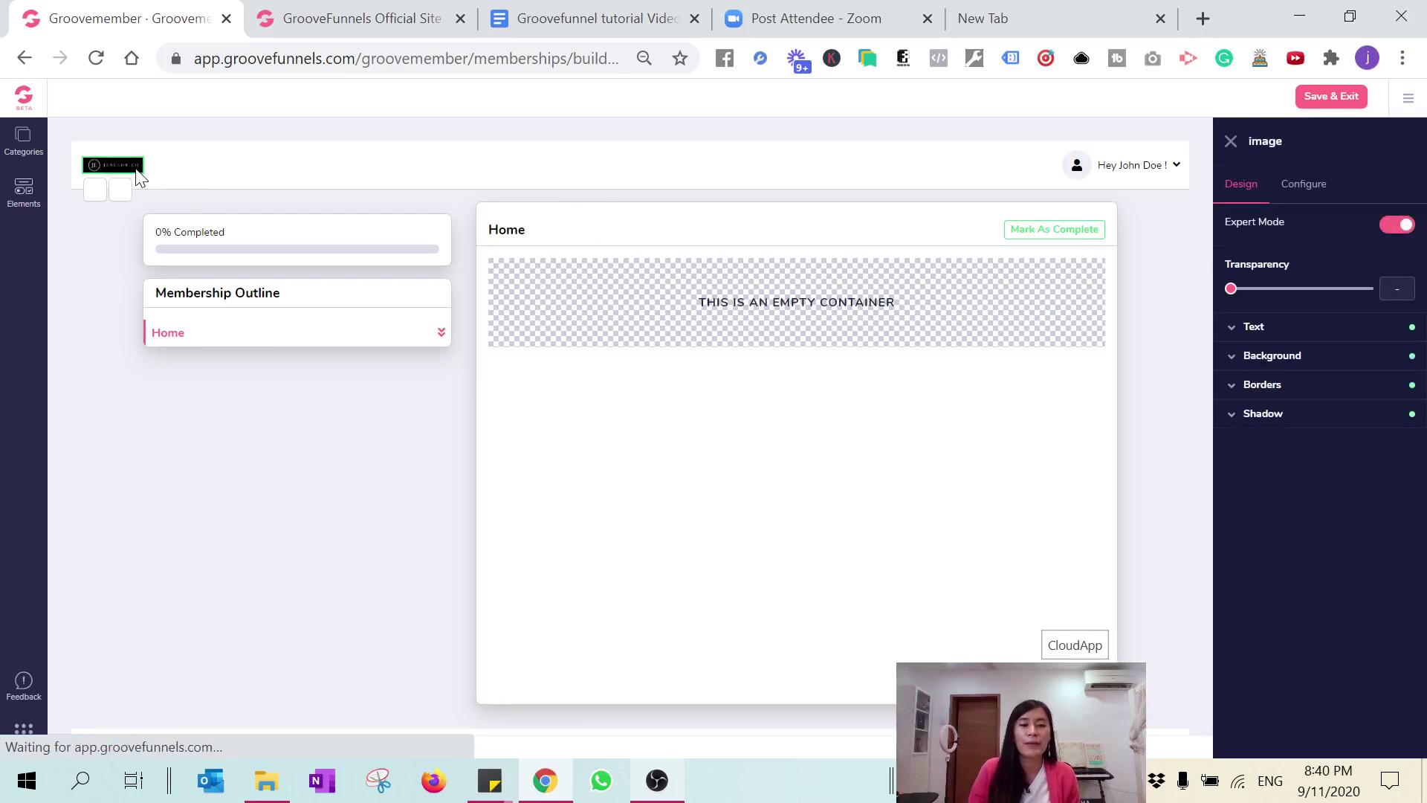
{"action": "left_click", "coordinate": [1321, 196]}
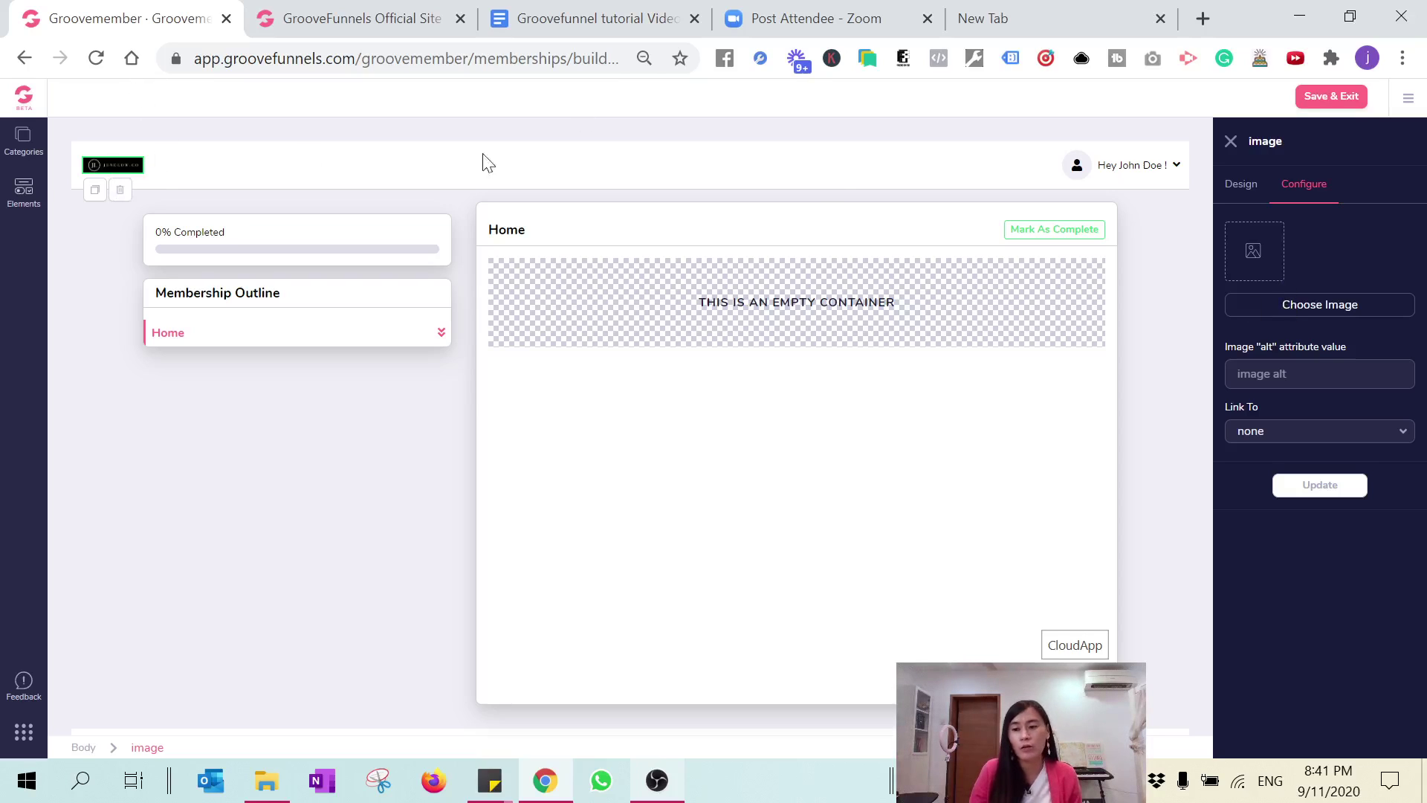
{"action": "left_click", "coordinate": [1297, 304]}
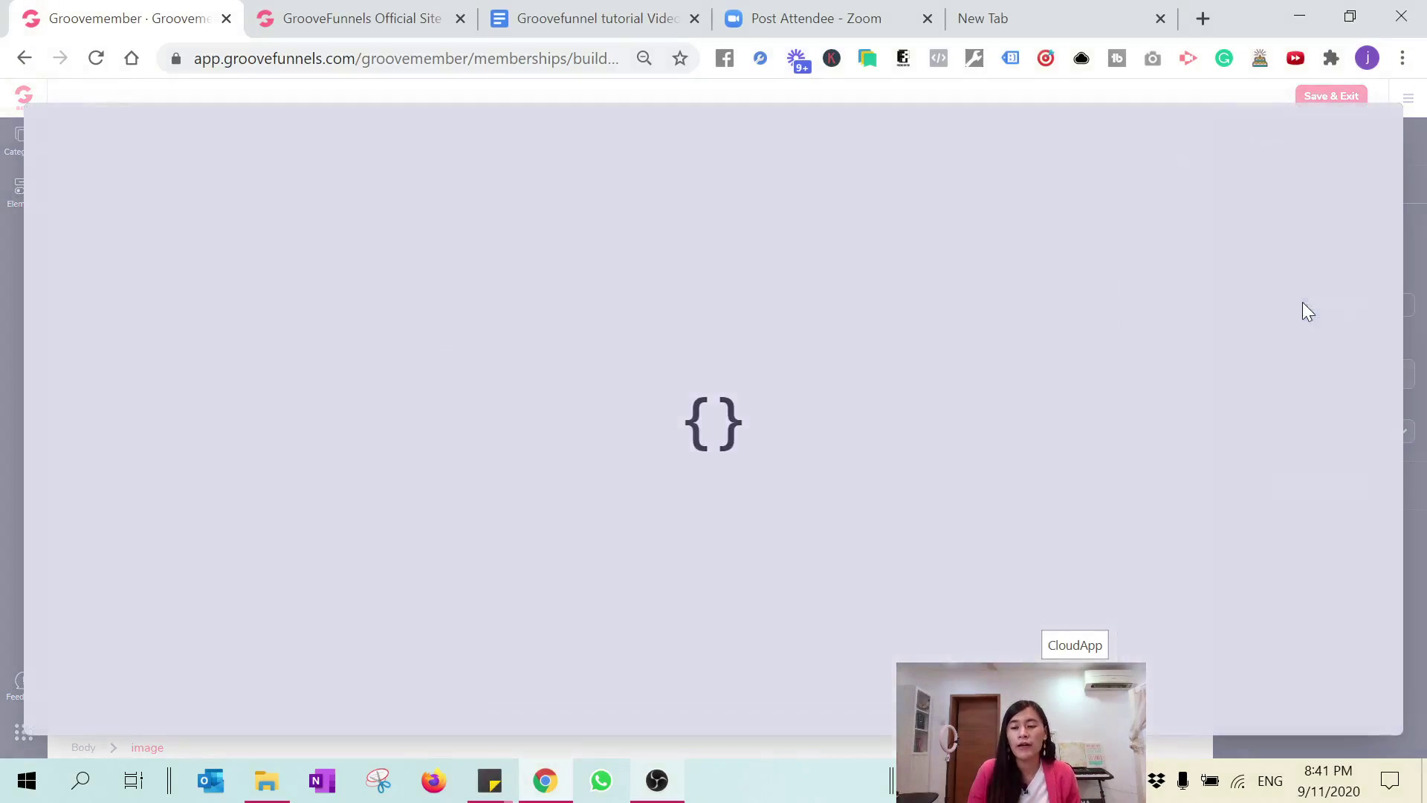
{"action": "left_click", "coordinate": [433, 290]}
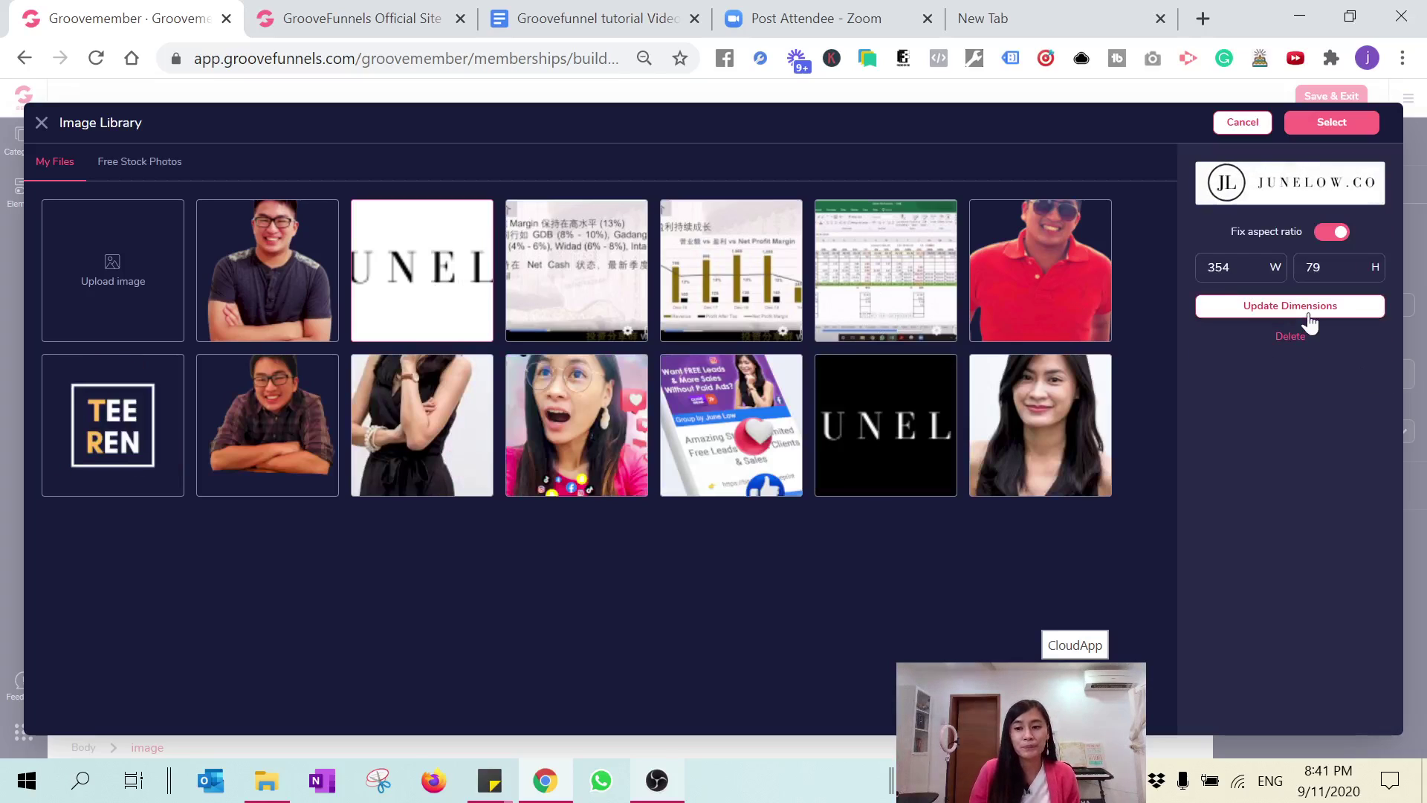
{"action": "left_click", "coordinate": [1332, 123]}
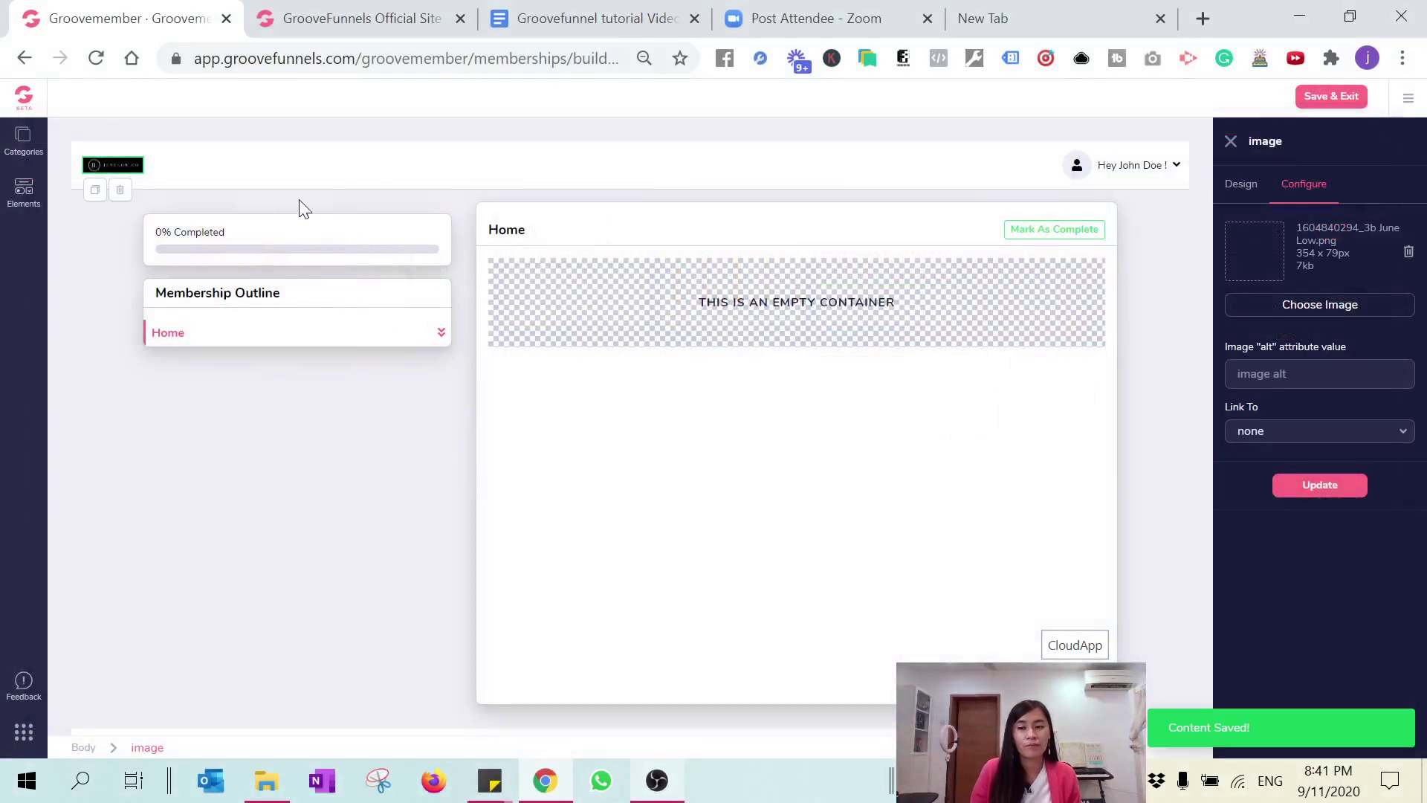
- Set the header logo's link type to URL and enter the creator's website address
{"action": "left_click", "coordinate": [1296, 437]}
{"action": "left_click", "coordinate": [1281, 480]}
{"action": "left_click", "coordinate": [1284, 437]}
{"action": "left_click", "coordinate": [1294, 454]}
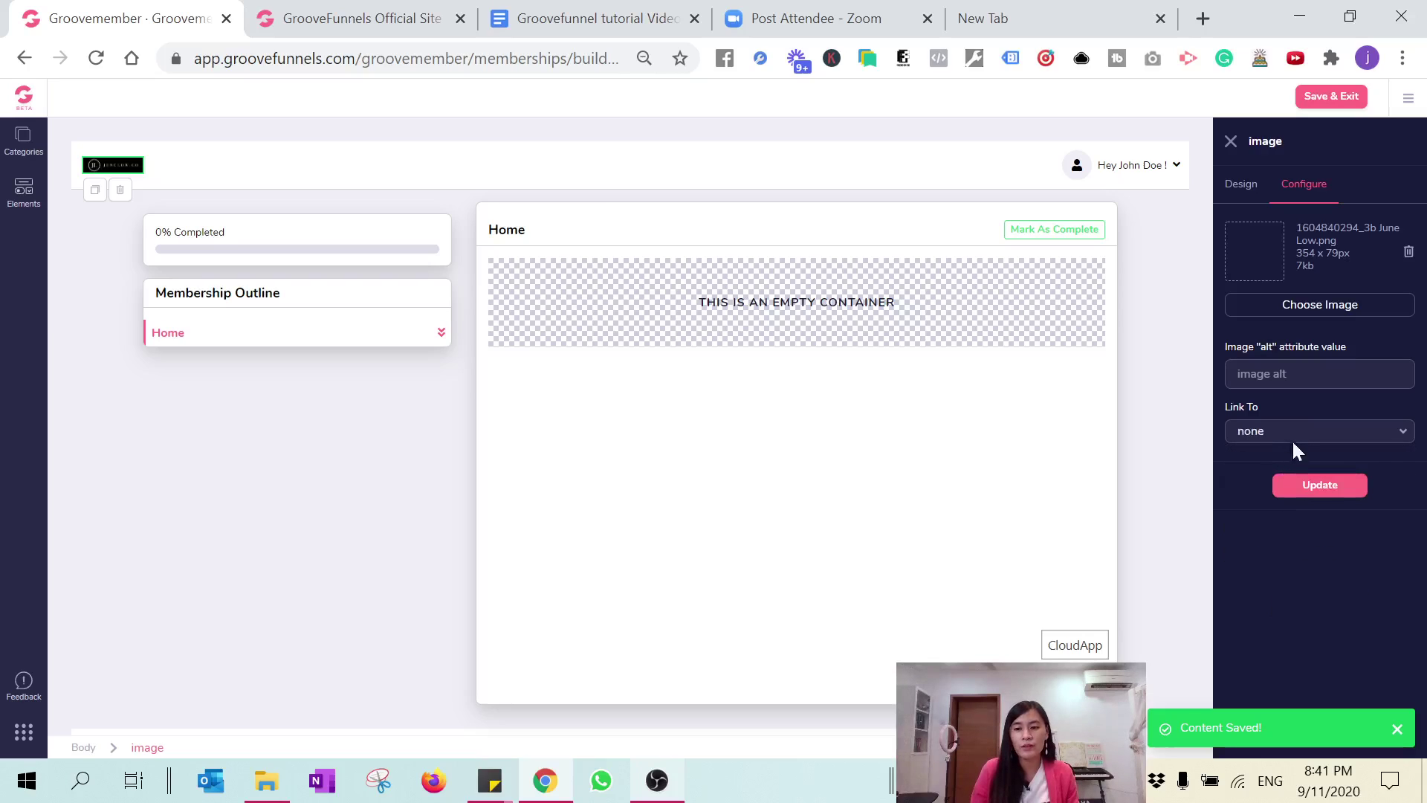
{"action": "left_click", "coordinate": [1292, 440]}
{"action": "left_click", "coordinate": [1287, 480]}
{"action": "left_click", "coordinate": [1258, 435]}
{"action": "left_click", "coordinate": [1258, 456]}
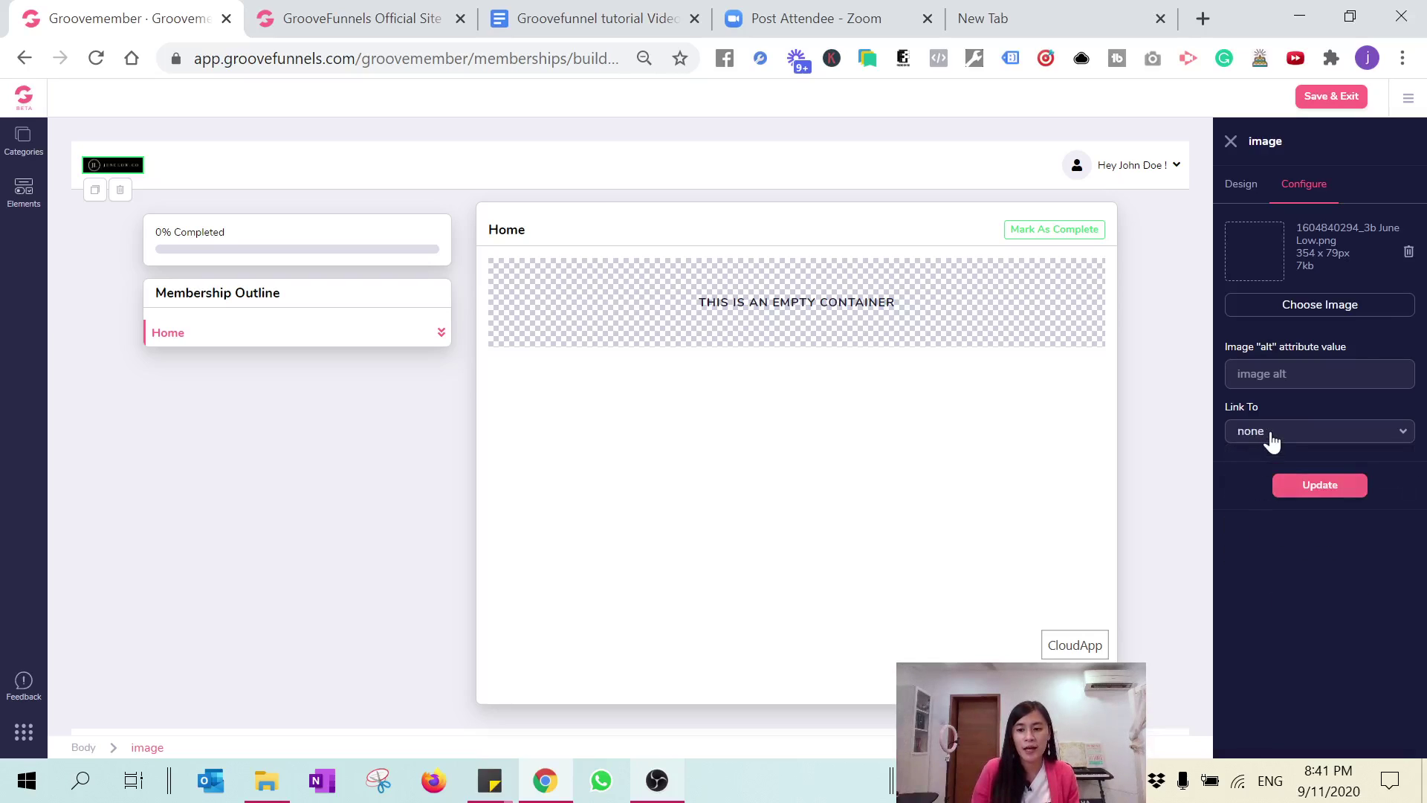
{"action": "left_click", "coordinate": [1273, 441]}
{"action": "left_click", "coordinate": [1259, 483]}
{"action": "left_click", "coordinate": [1246, 484]}
{"action": "type", "text": "www.junelowc"}
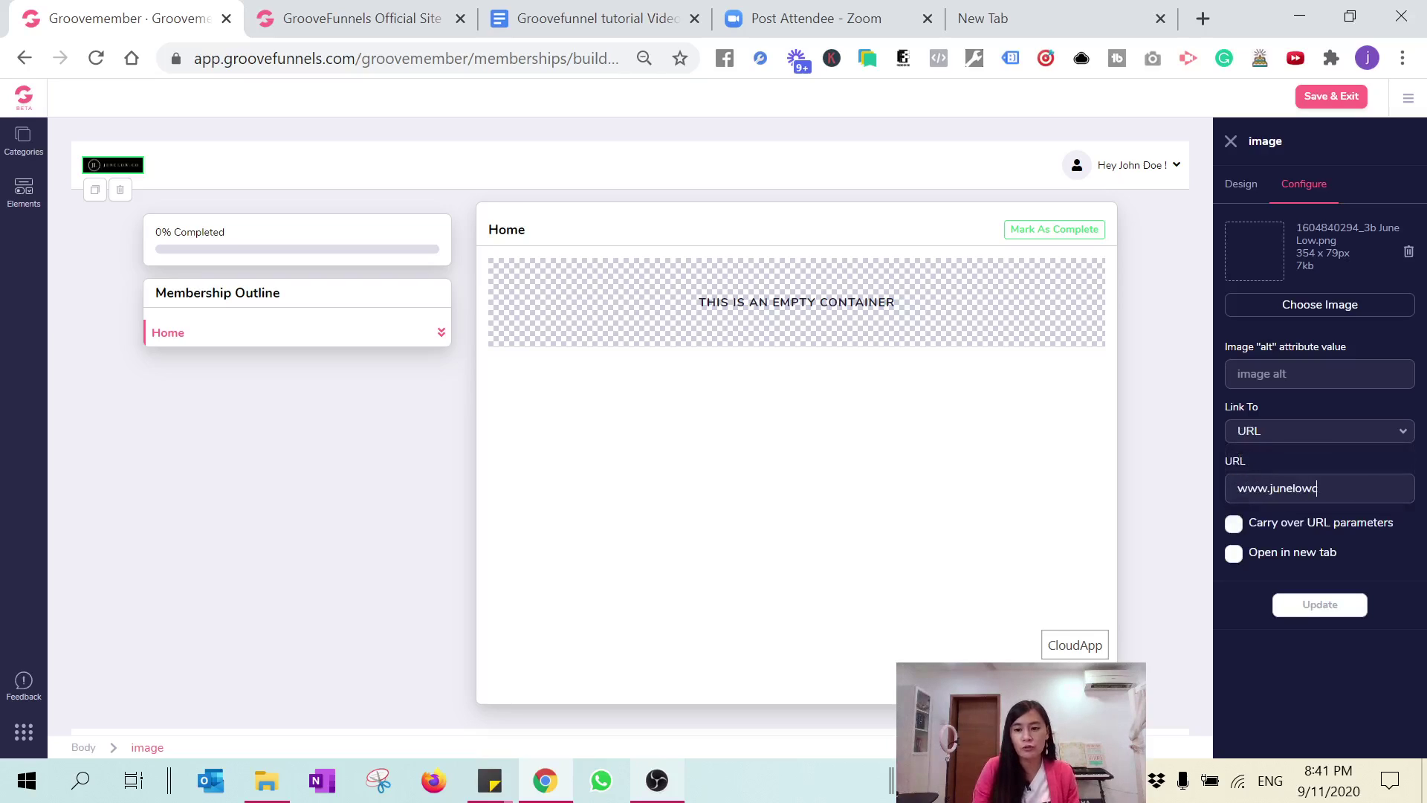
- Make the logo link open in a new tab, apply the update, and close the image settings
{"action": "left_click", "coordinate": [1234, 553]}
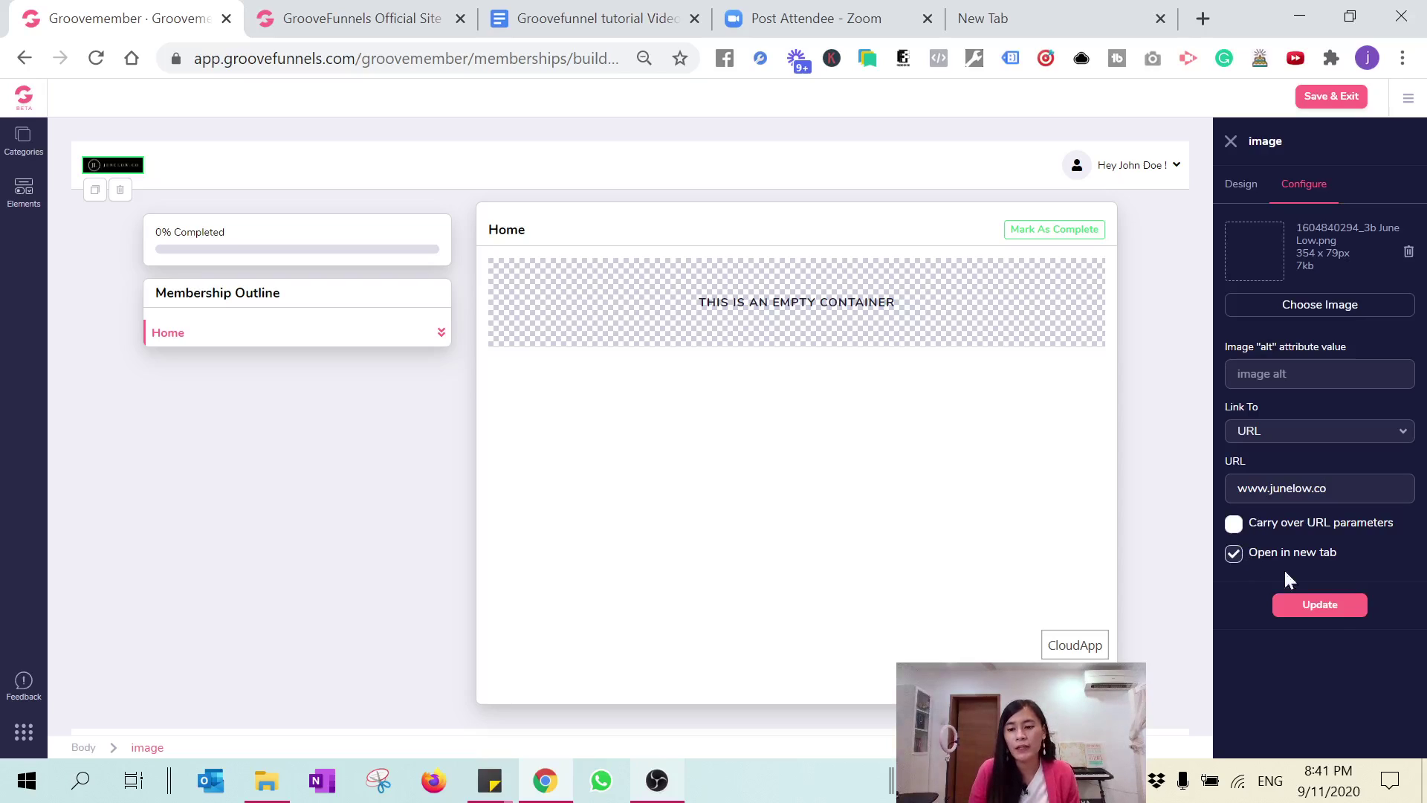
{"action": "left_click", "coordinate": [1346, 610]}
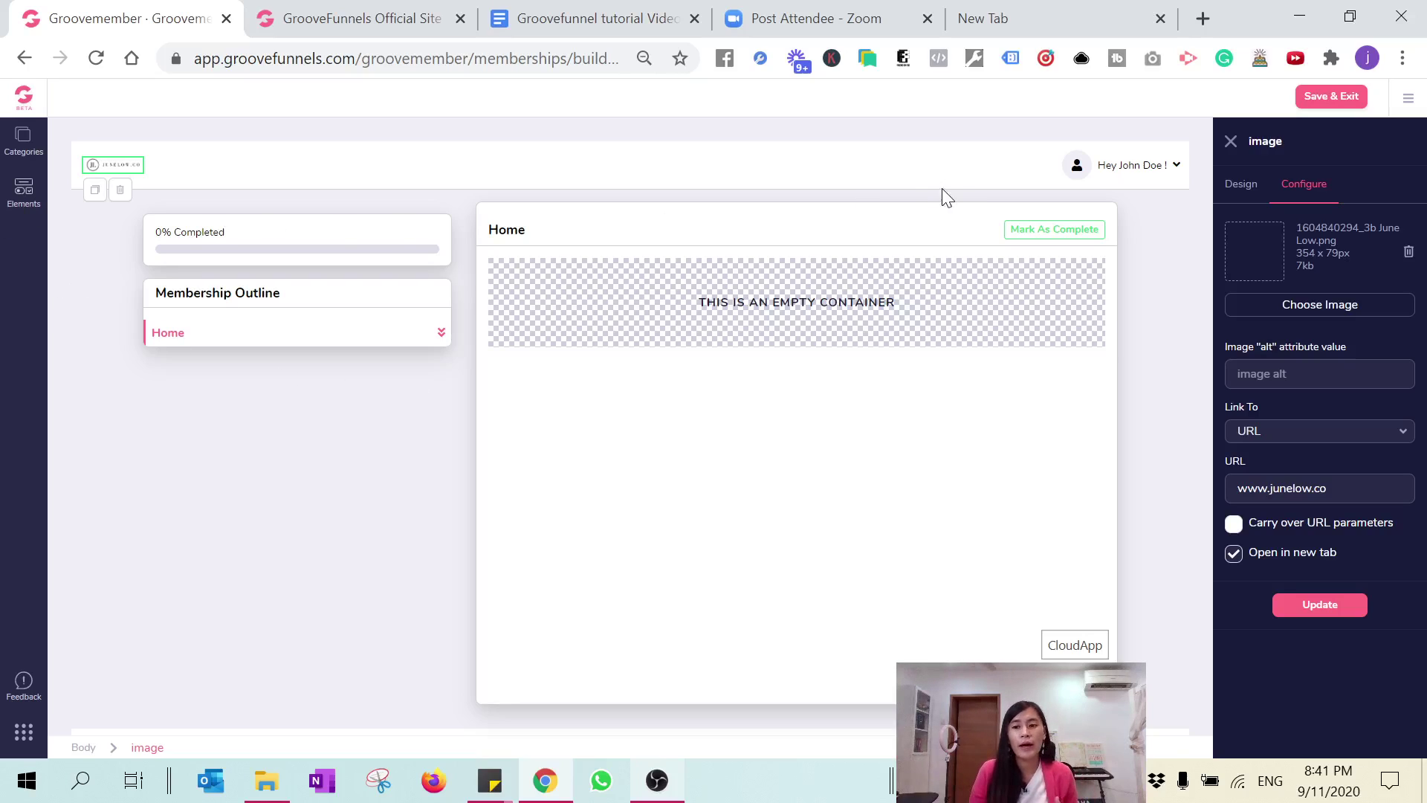
{"action": "left_click", "coordinate": [1330, 606]}
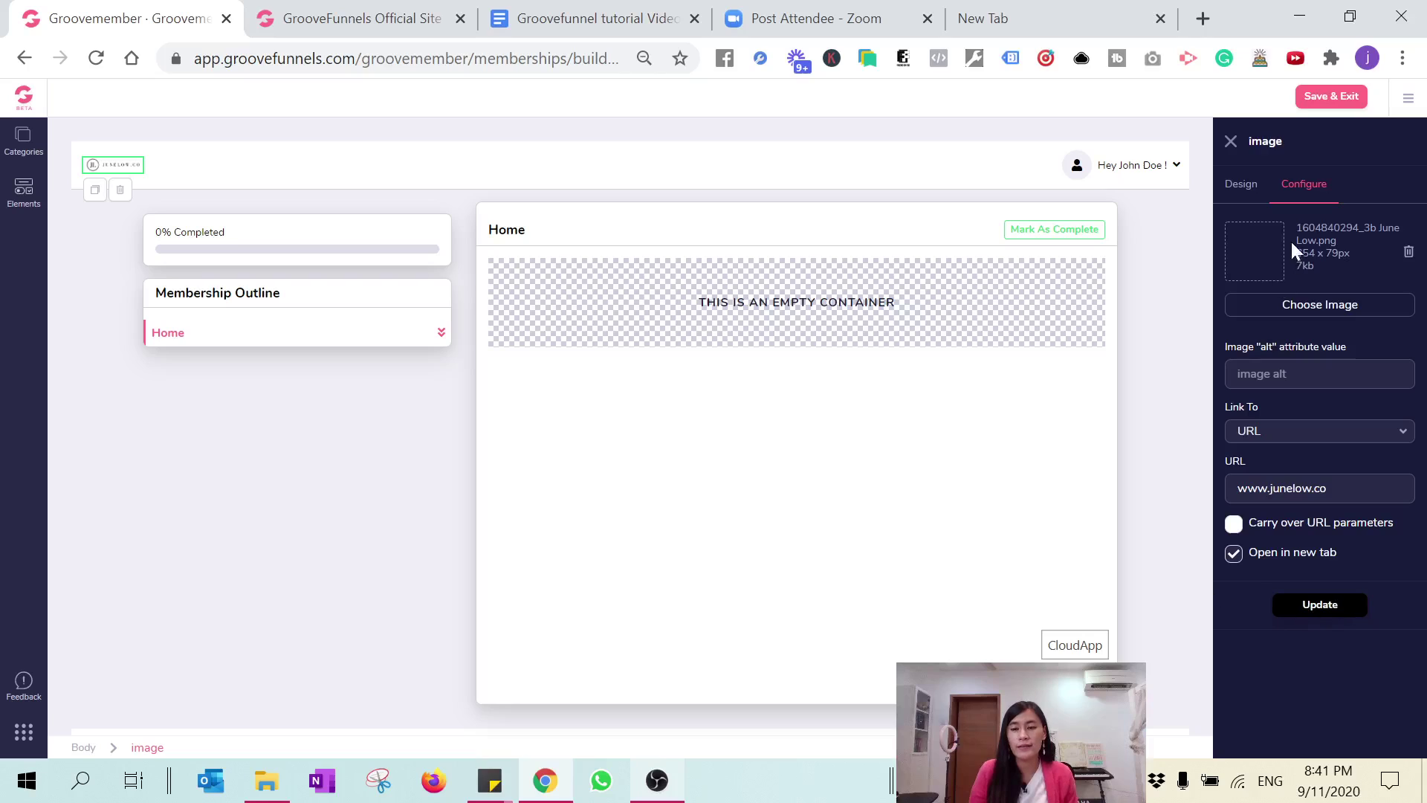
{"action": "left_click", "coordinate": [1231, 142]}
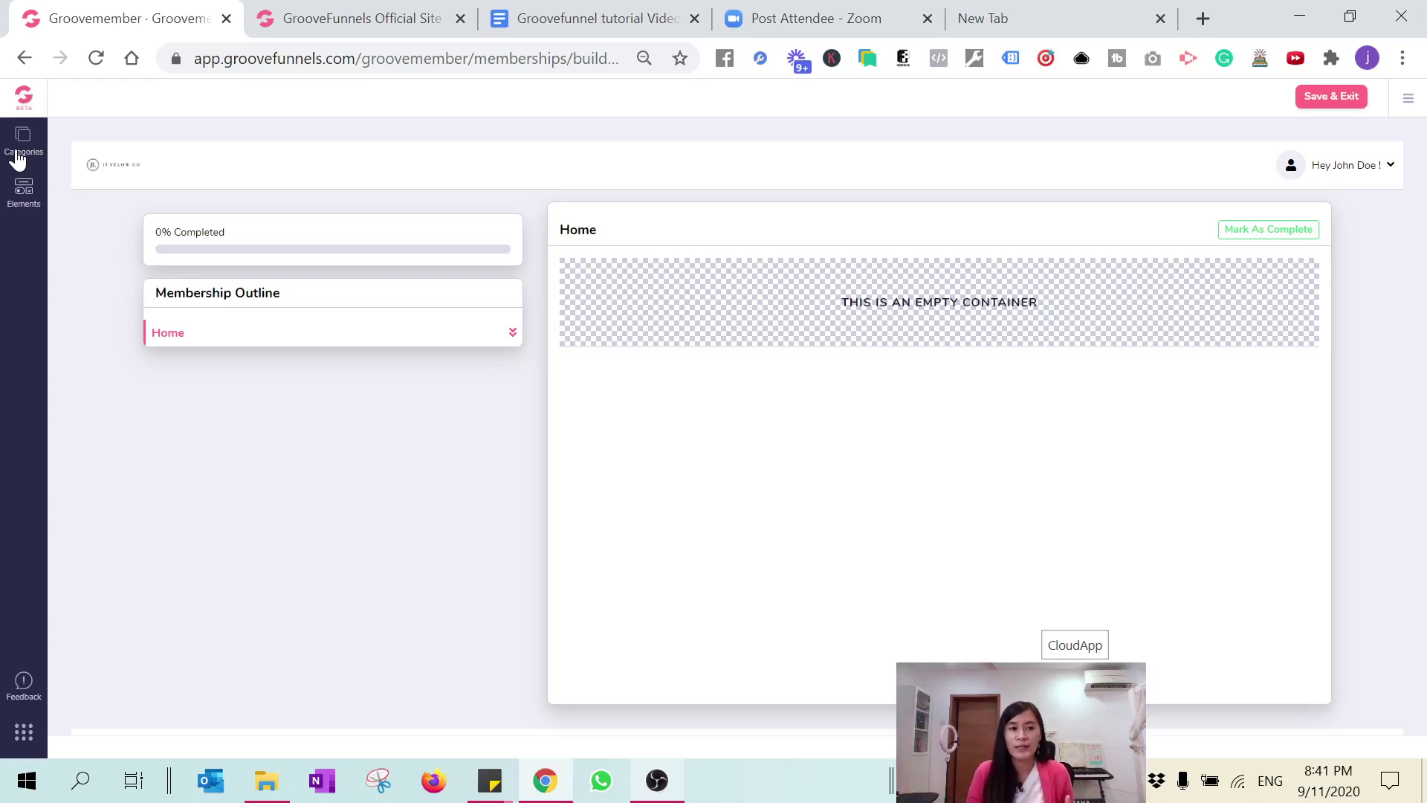
- Create the 'Modules 1' category, which comes with a default Subcategory
{"action": "left_click", "coordinate": [19, 153]}
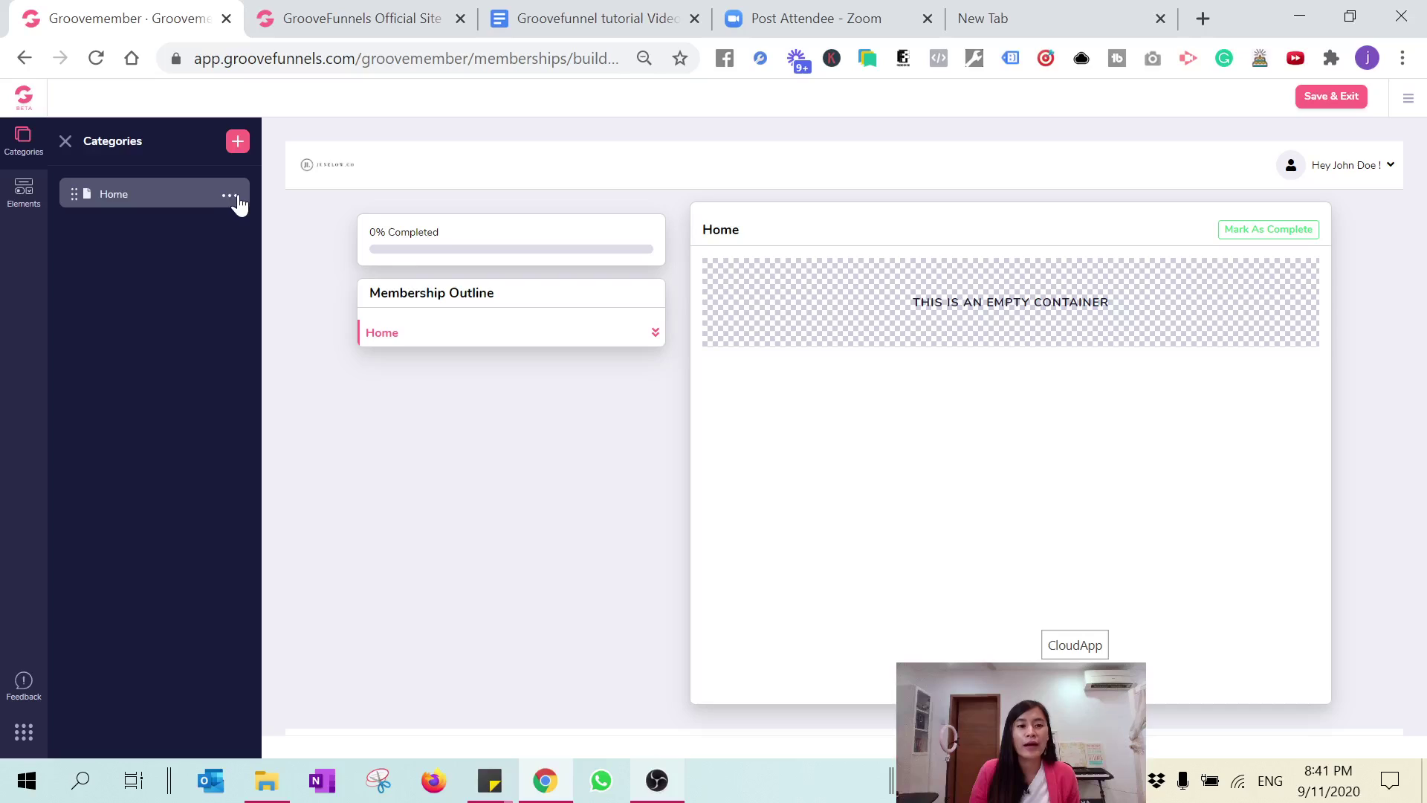
{"action": "left_click", "coordinate": [237, 141]}
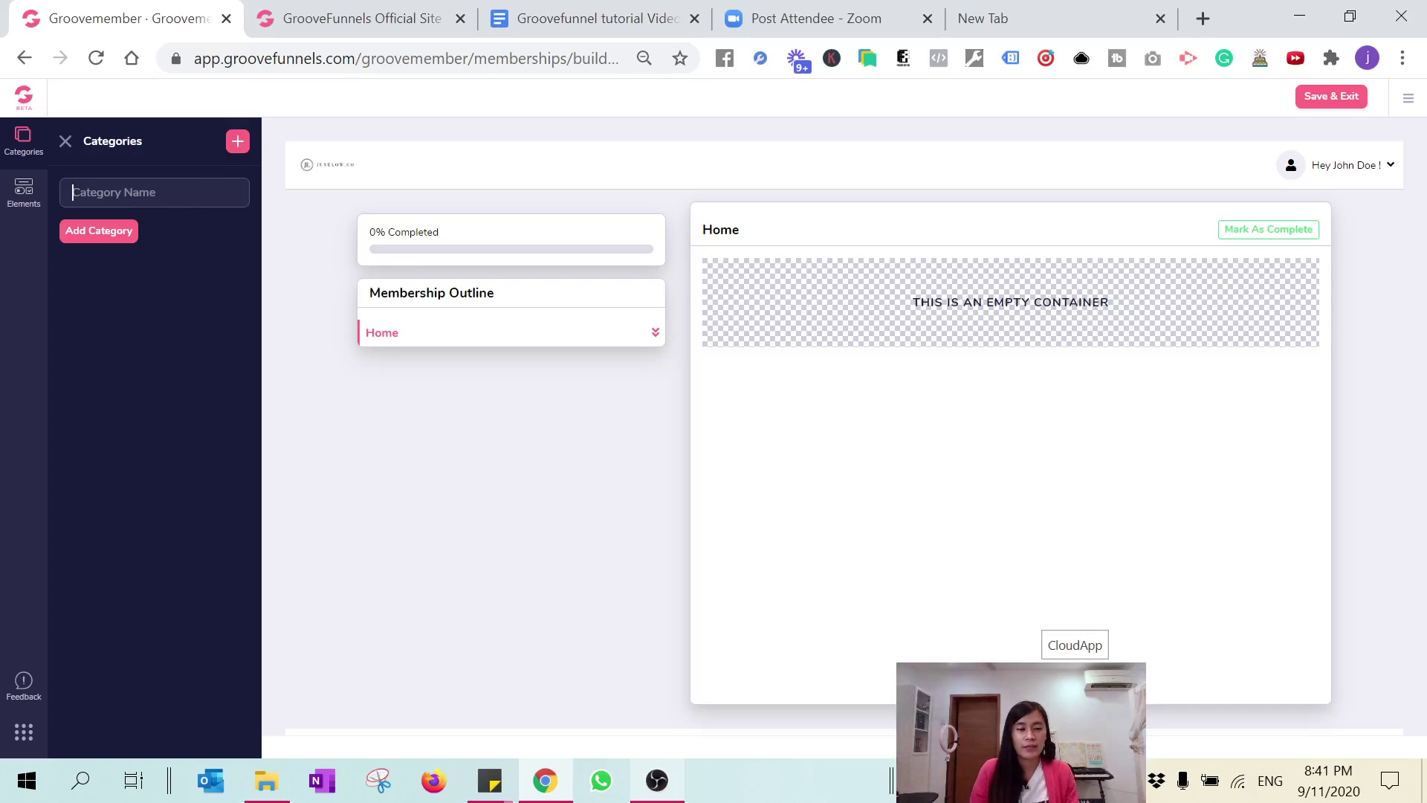
{"action": "type", "text": "Modules 1"}
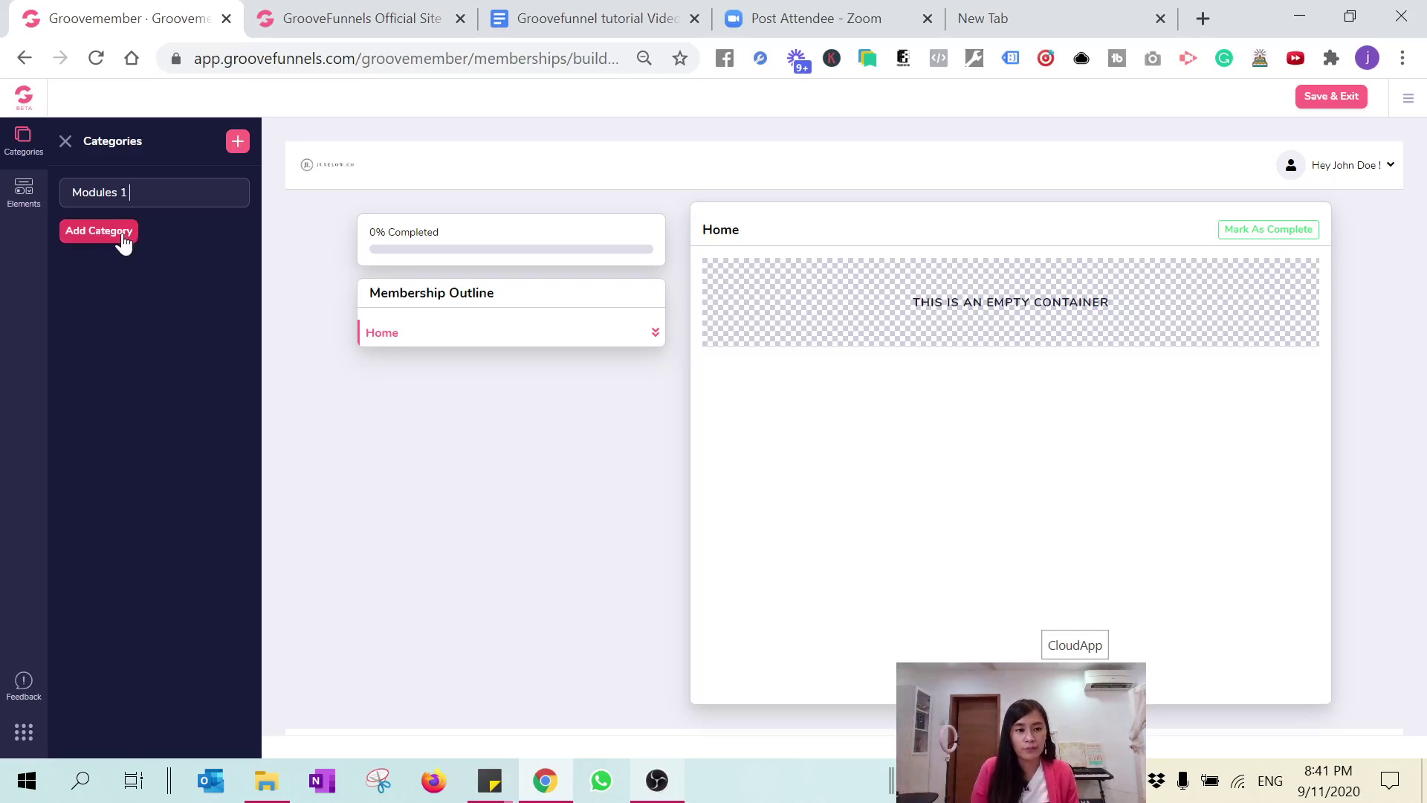
{"action": "left_click", "coordinate": [119, 235]}
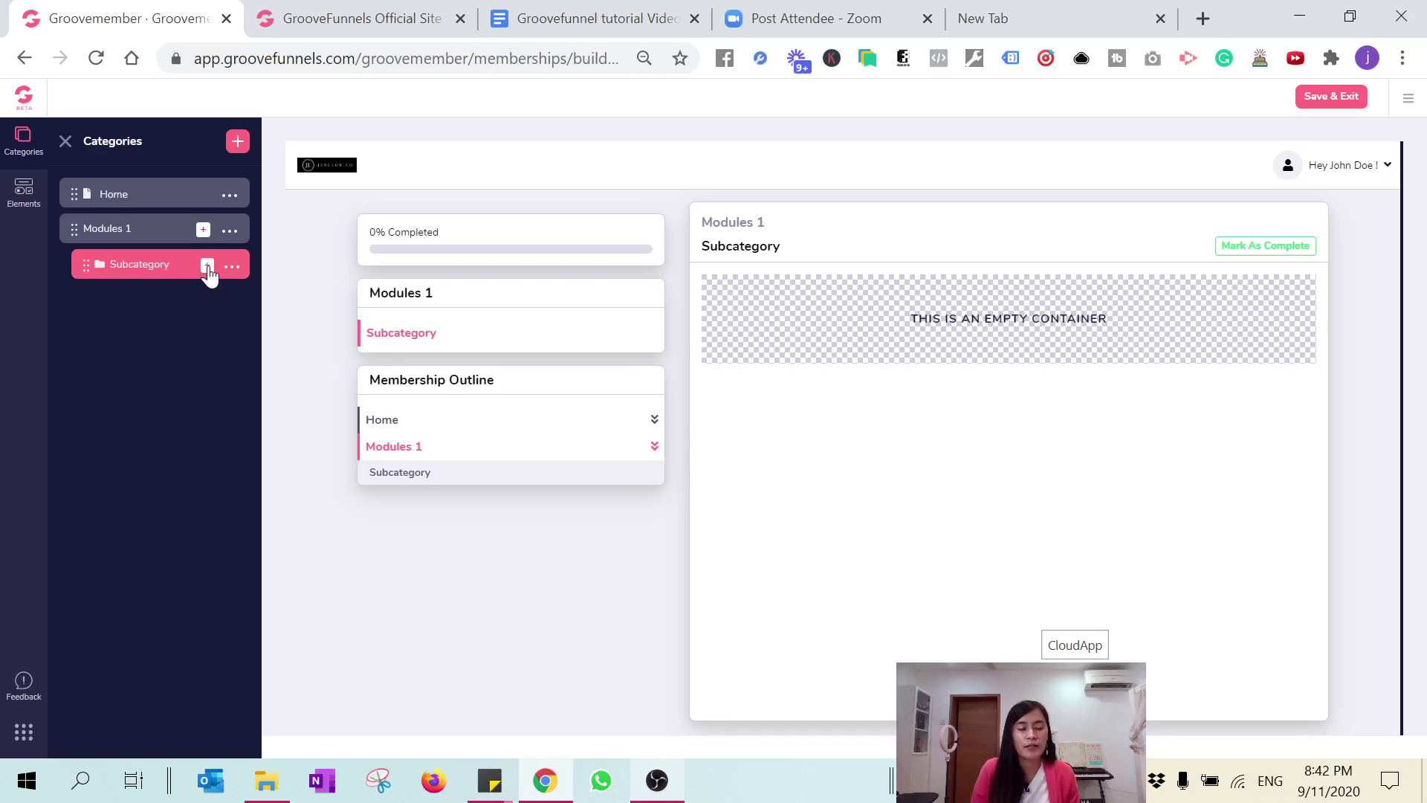
- Rename the Subcategory under Modules 1 to 'How To Link GrooveFunnels with Groovemail'
{"action": "left_click", "coordinate": [141, 277]}
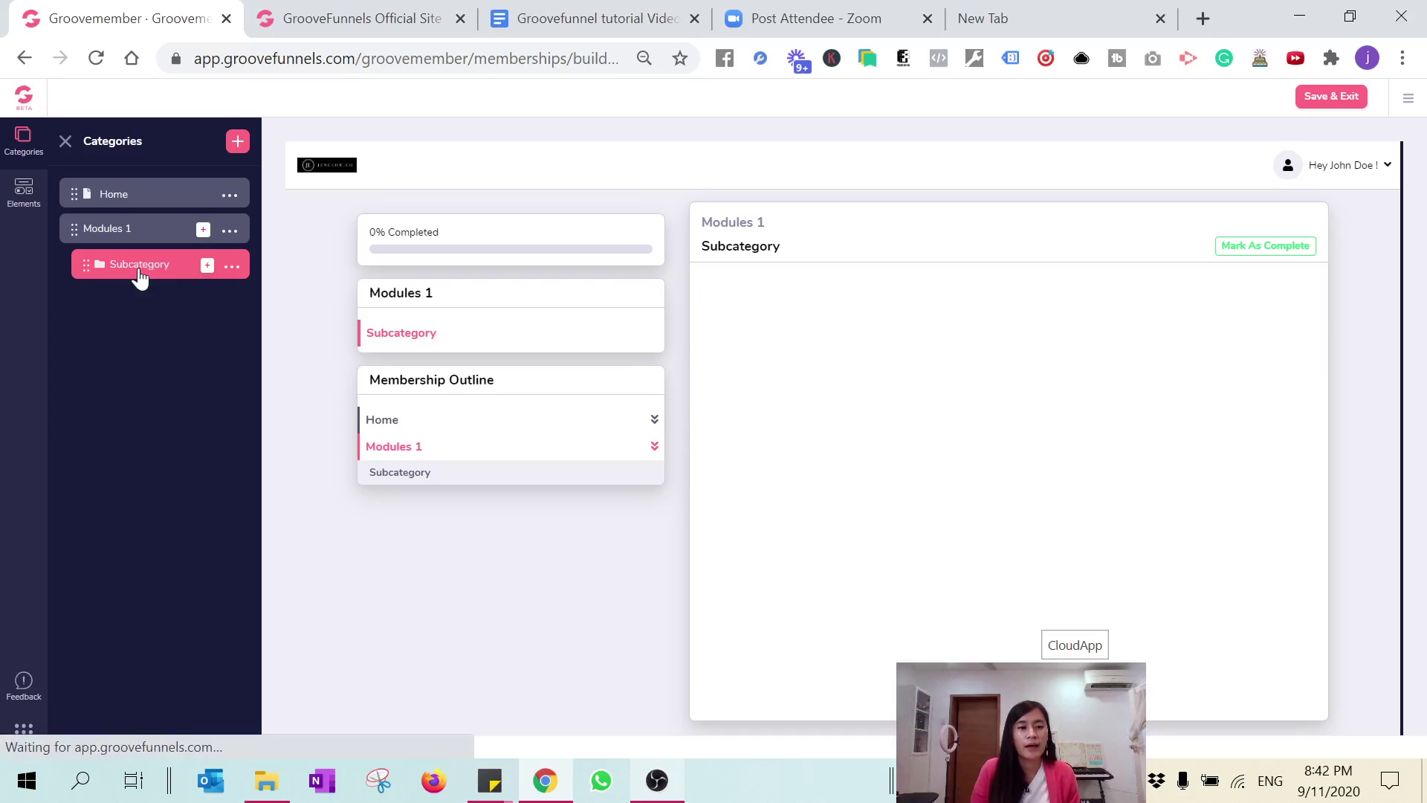
{"action": "left_click", "coordinate": [233, 268]}
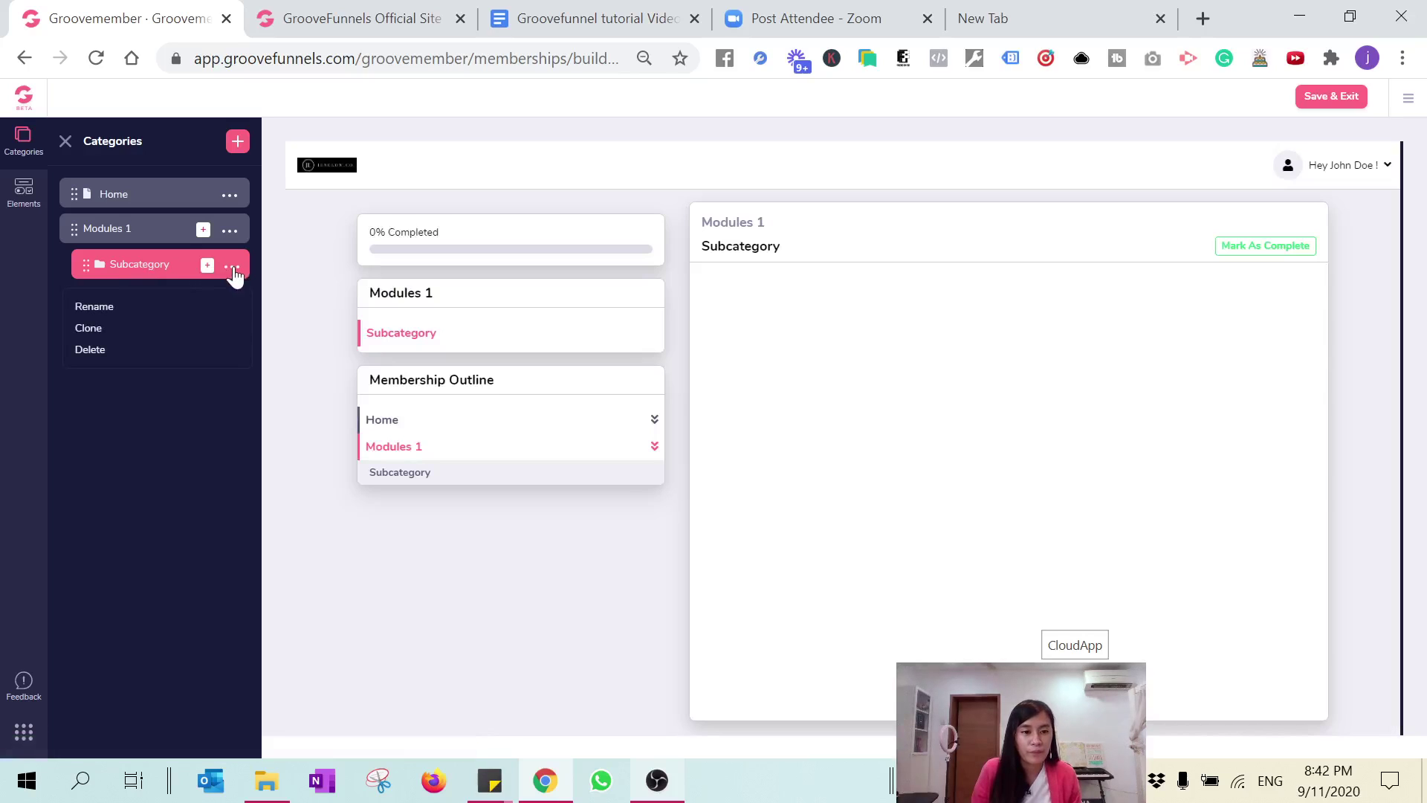
{"action": "left_click", "coordinate": [96, 308]}
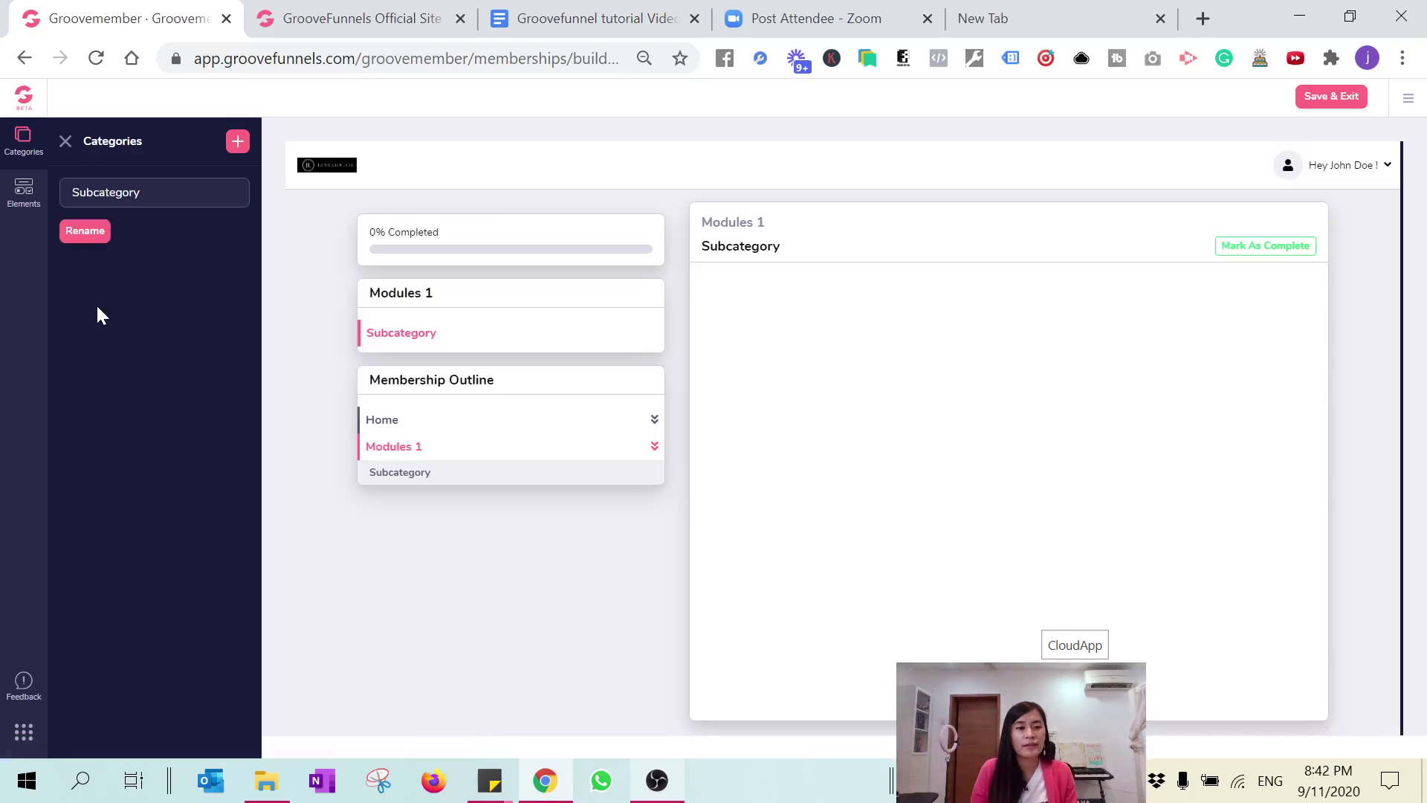
{"action": "left_click_drag", "start_coordinate": [138, 197], "coordinate": [79, 195]}
{"action": "type", "text": "How To Link GrooveFunnel"}
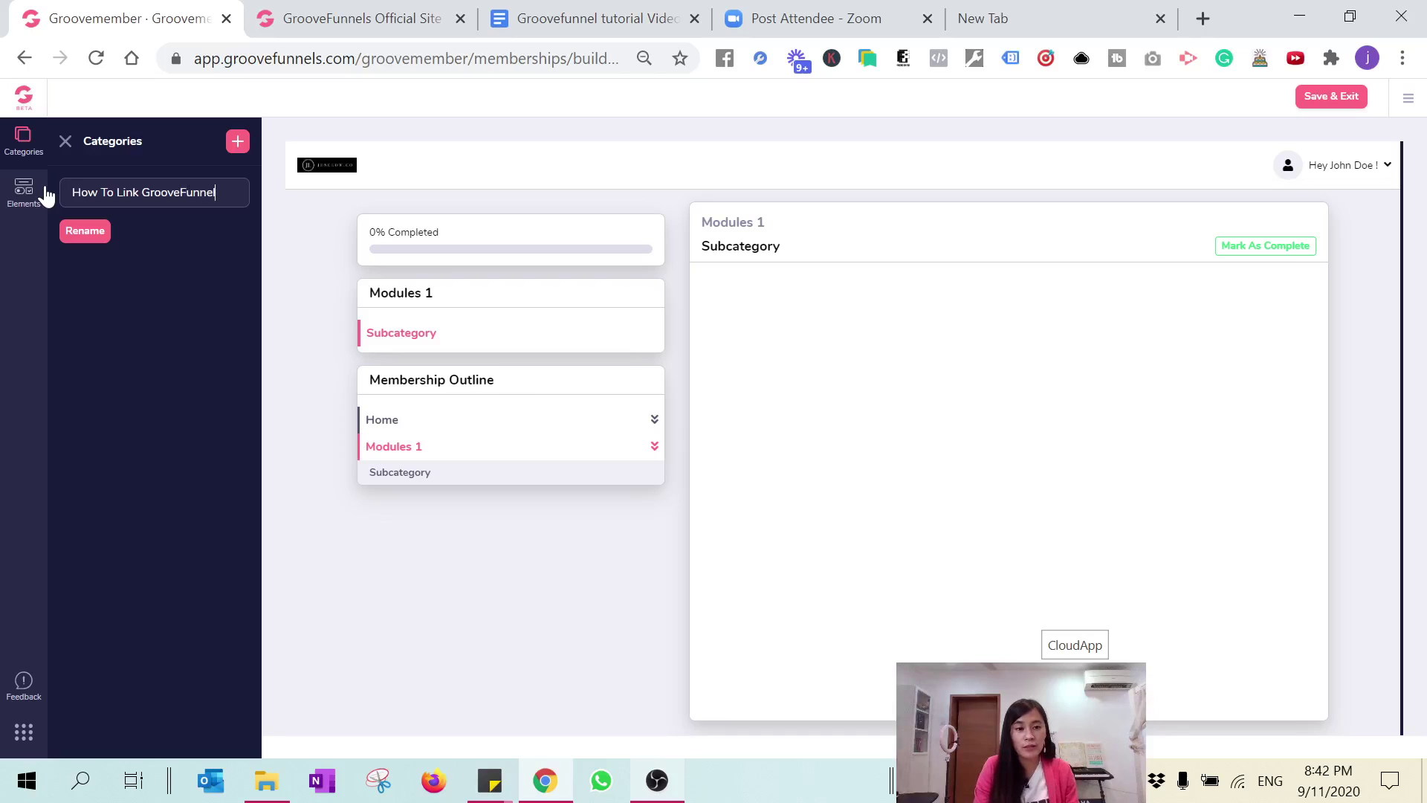
{"action": "type", "text": "th Groovemail"}
{"action": "left_click", "coordinate": [90, 231]}
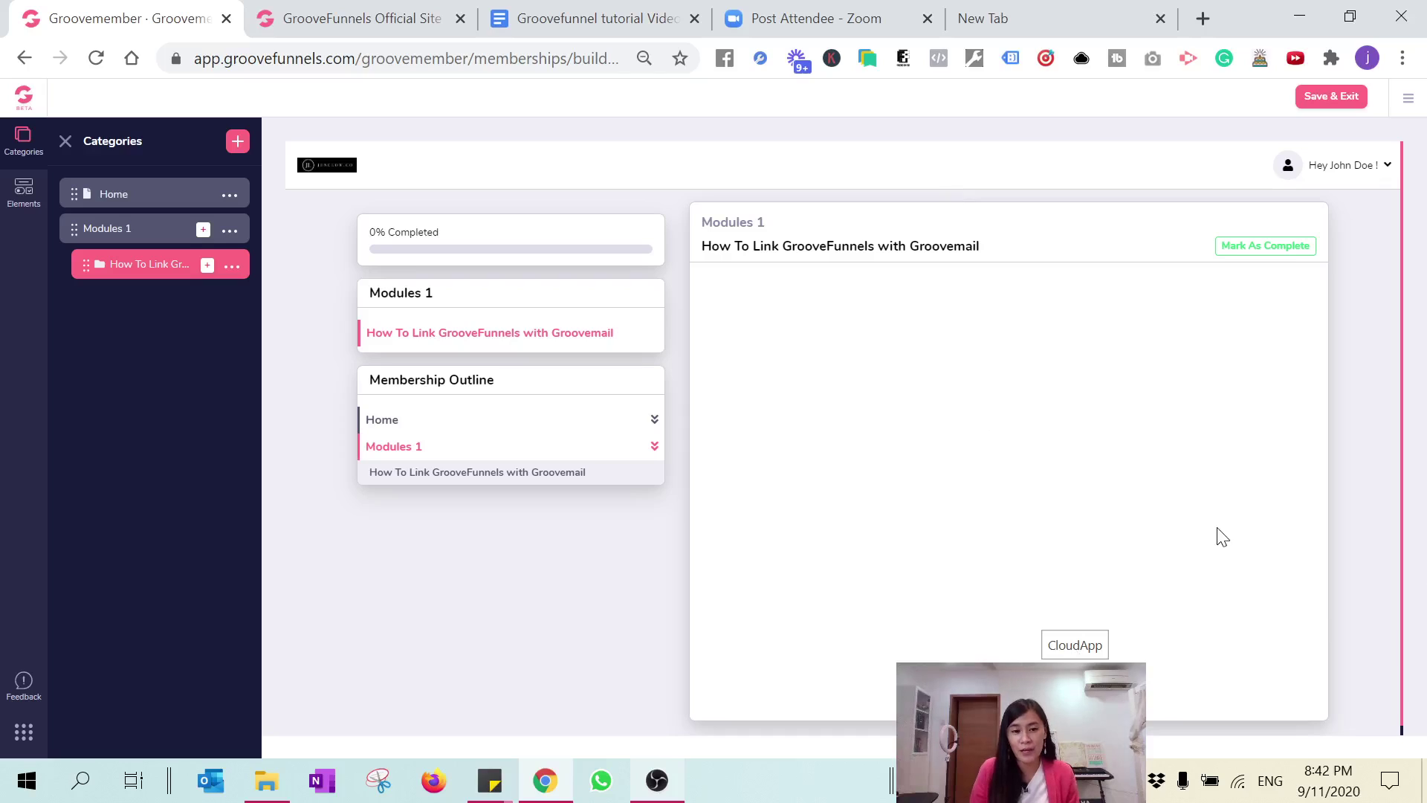
- Drag a Youtube Video element into the lesson and select its placeholder video ID
{"action": "left_click", "coordinate": [27, 199]}
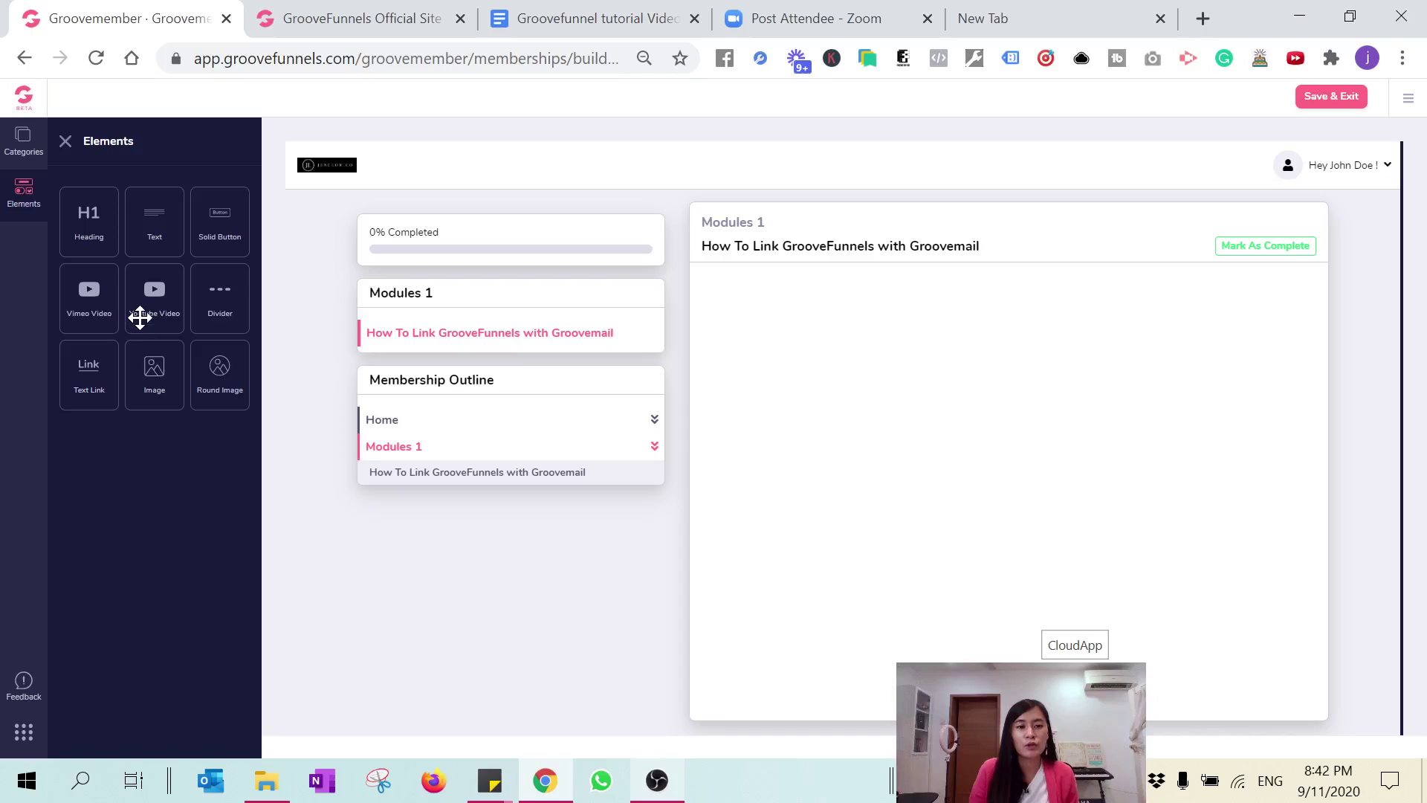
{"action": "left_click_drag", "start_coordinate": [147, 311], "coordinate": [959, 390]}
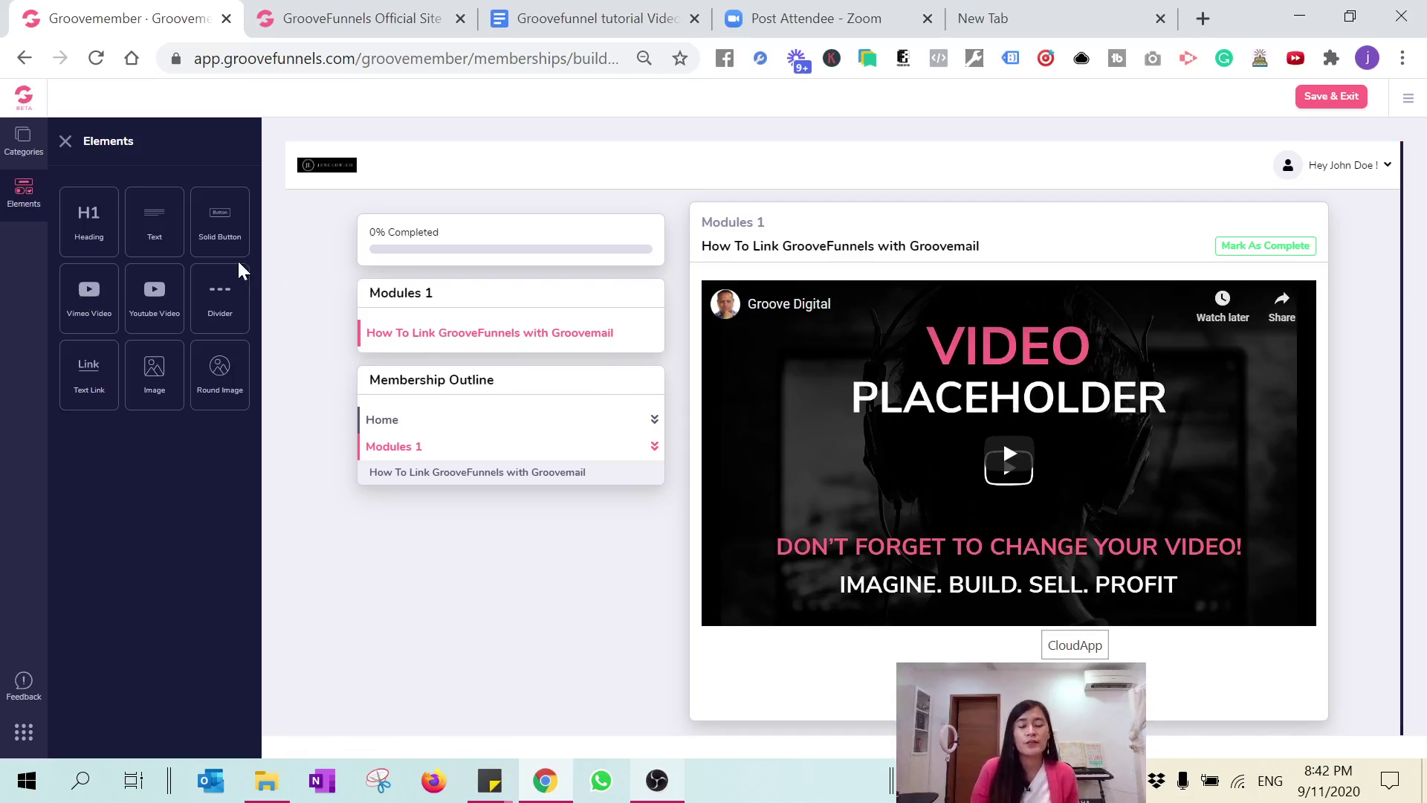
{"action": "left_click", "coordinate": [1094, 369]}
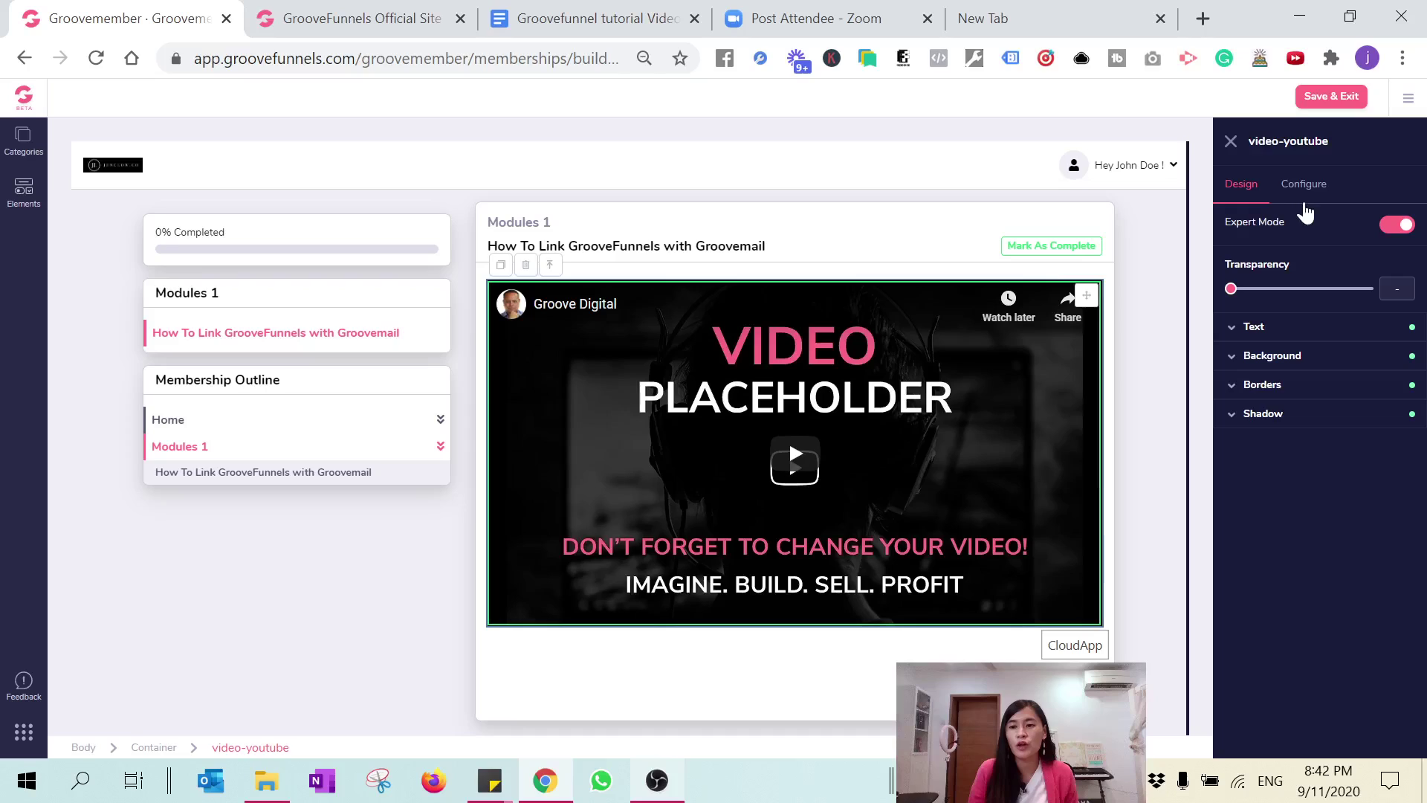
{"action": "left_click", "coordinate": [1305, 186]}
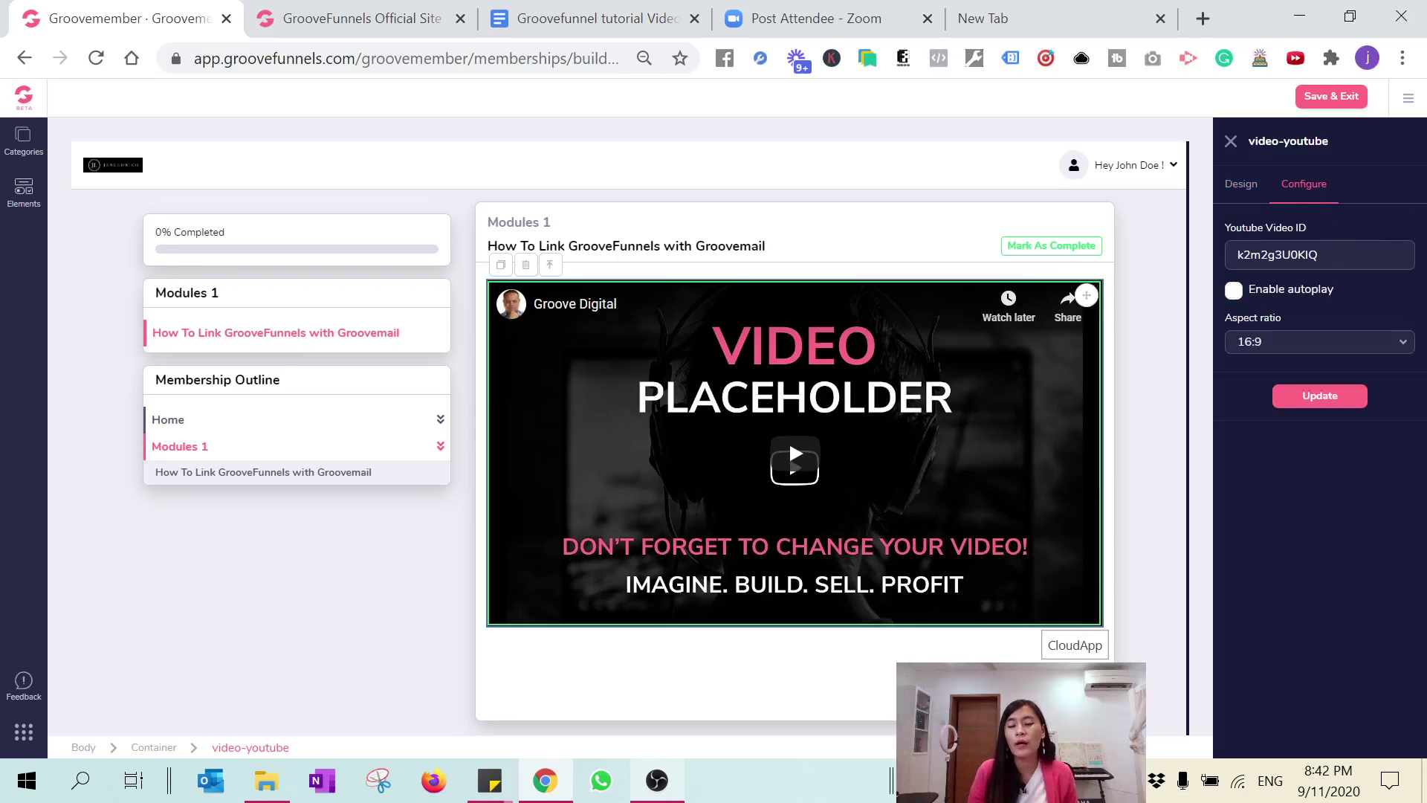
{"action": "double_click", "coordinate": [1278, 254]}
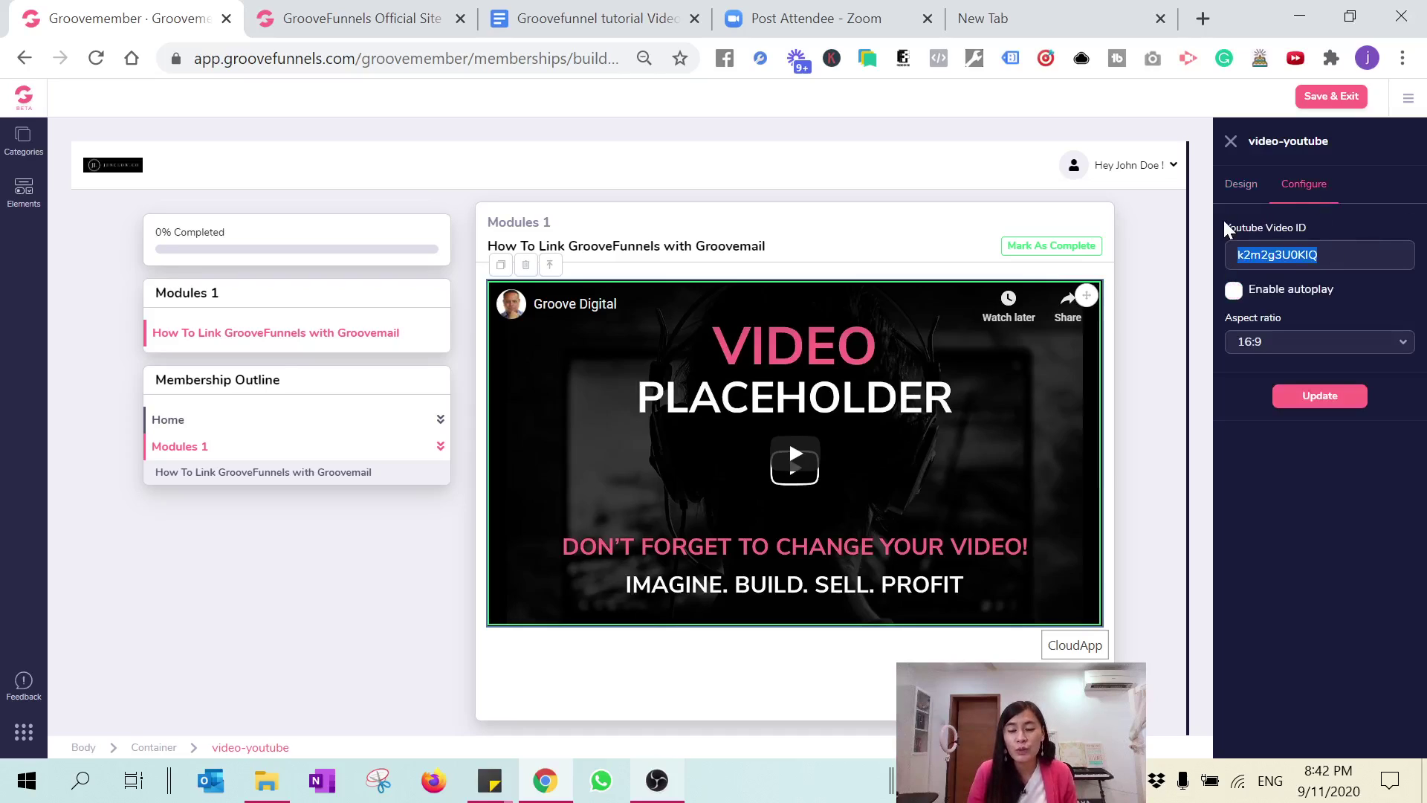
- Go to YouTube in the empty browser tab
{"action": "left_click", "coordinate": [1141, 12]}
{"action": "type", "text": "t"}
{"action": "key", "text": "BackSpace"}
{"action": "key", "text": "BackSpace"}
{"action": "type", "text": "youtube"}
{"action": "key", "text": "Return"}
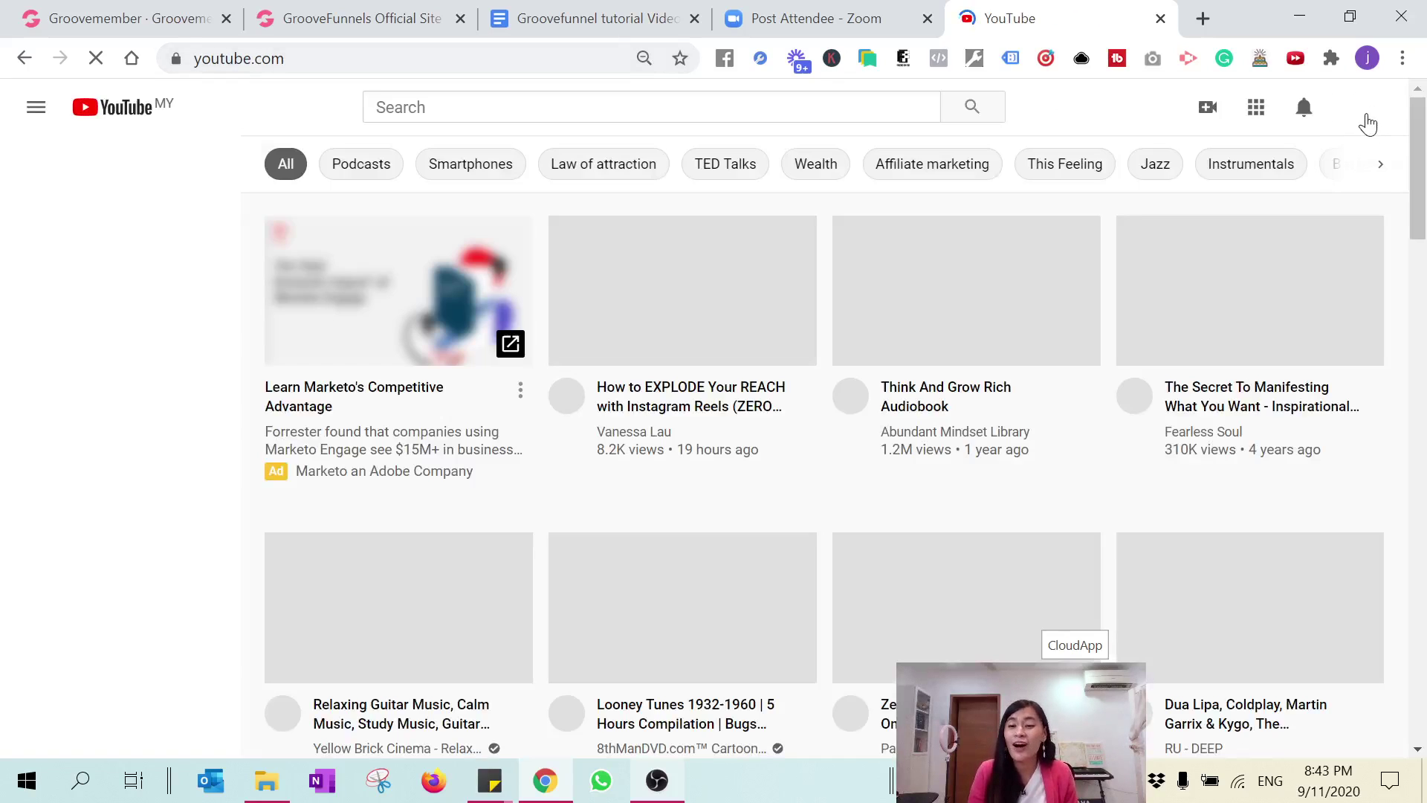
- Open the first Close Deal Faster video from your own YouTube channel
{"action": "left_click", "coordinate": [1366, 116]}
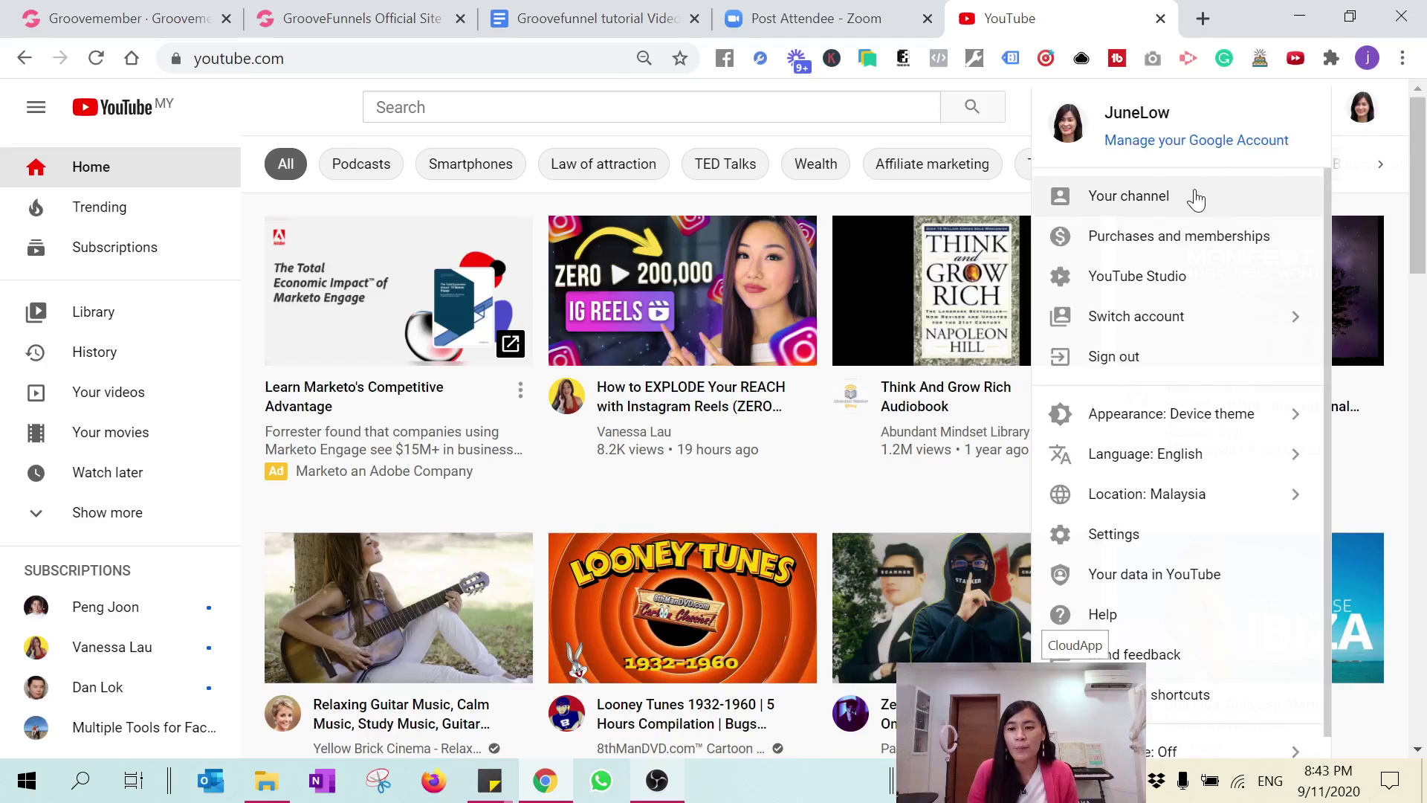
{"action": "left_click", "coordinate": [1198, 198]}
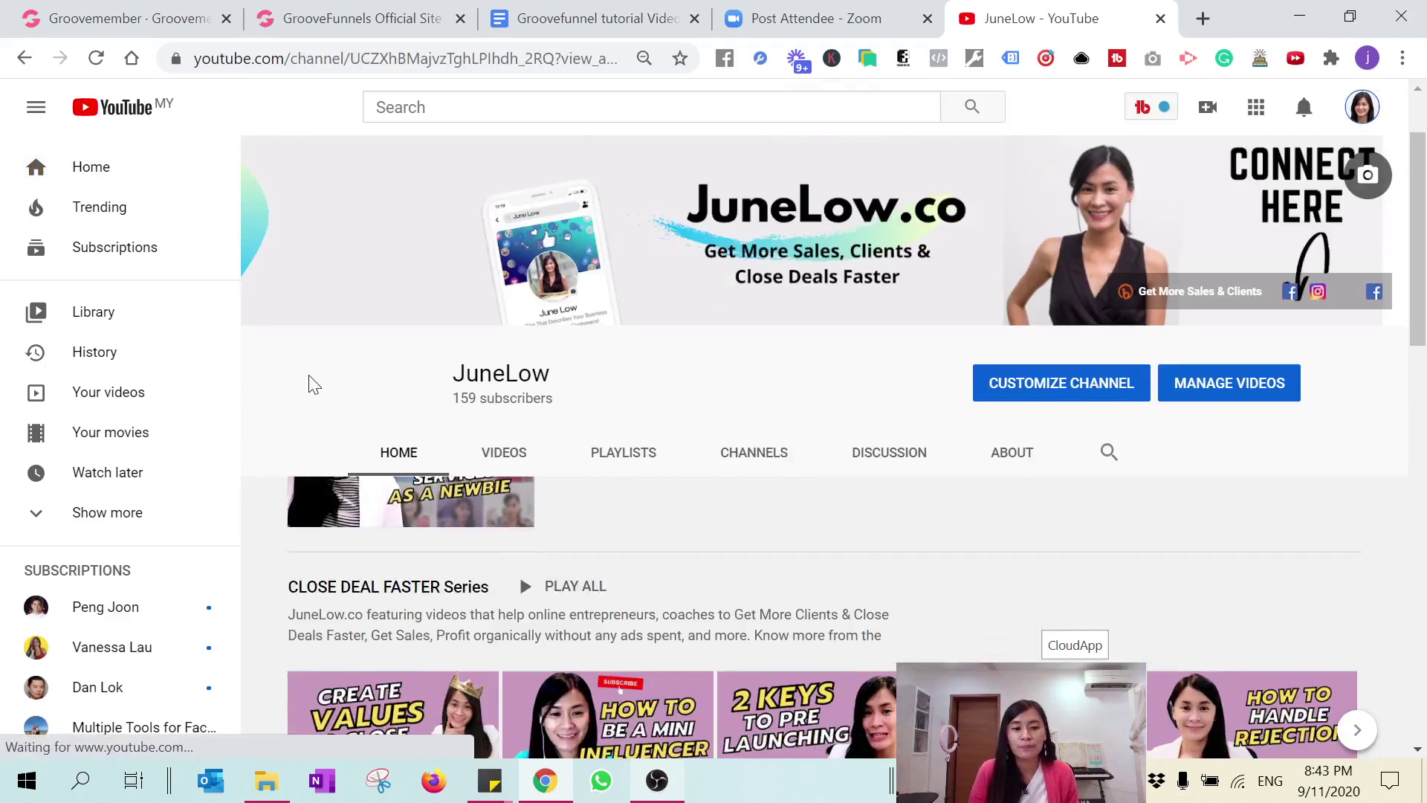
{"action": "scroll", "coordinate": [309, 383], "scroll_direction": "down", "scroll_amount": 3}
{"action": "left_click", "coordinate": [375, 621]}
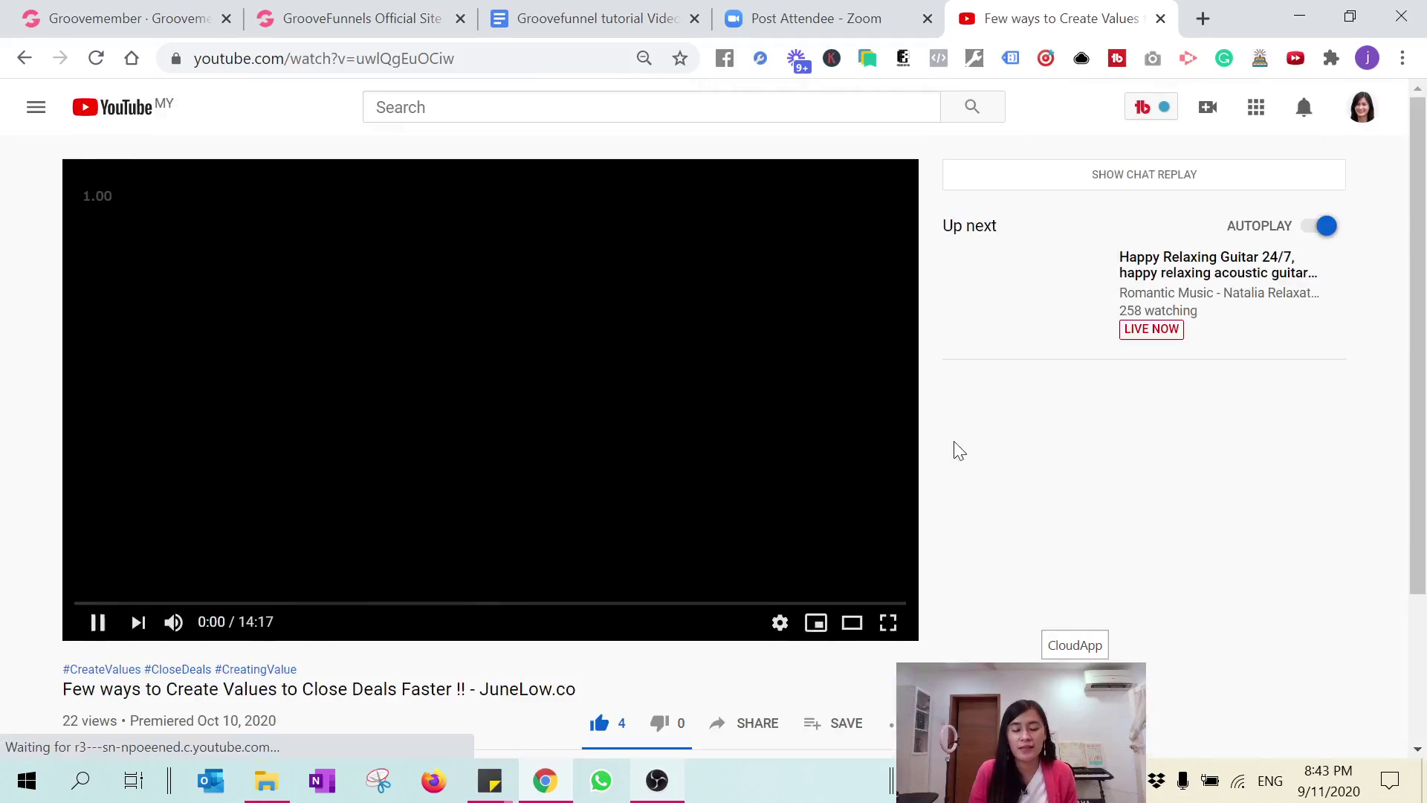
{"action": "scroll", "coordinate": [714, 646], "scroll_direction": "down", "scroll_amount": 1}
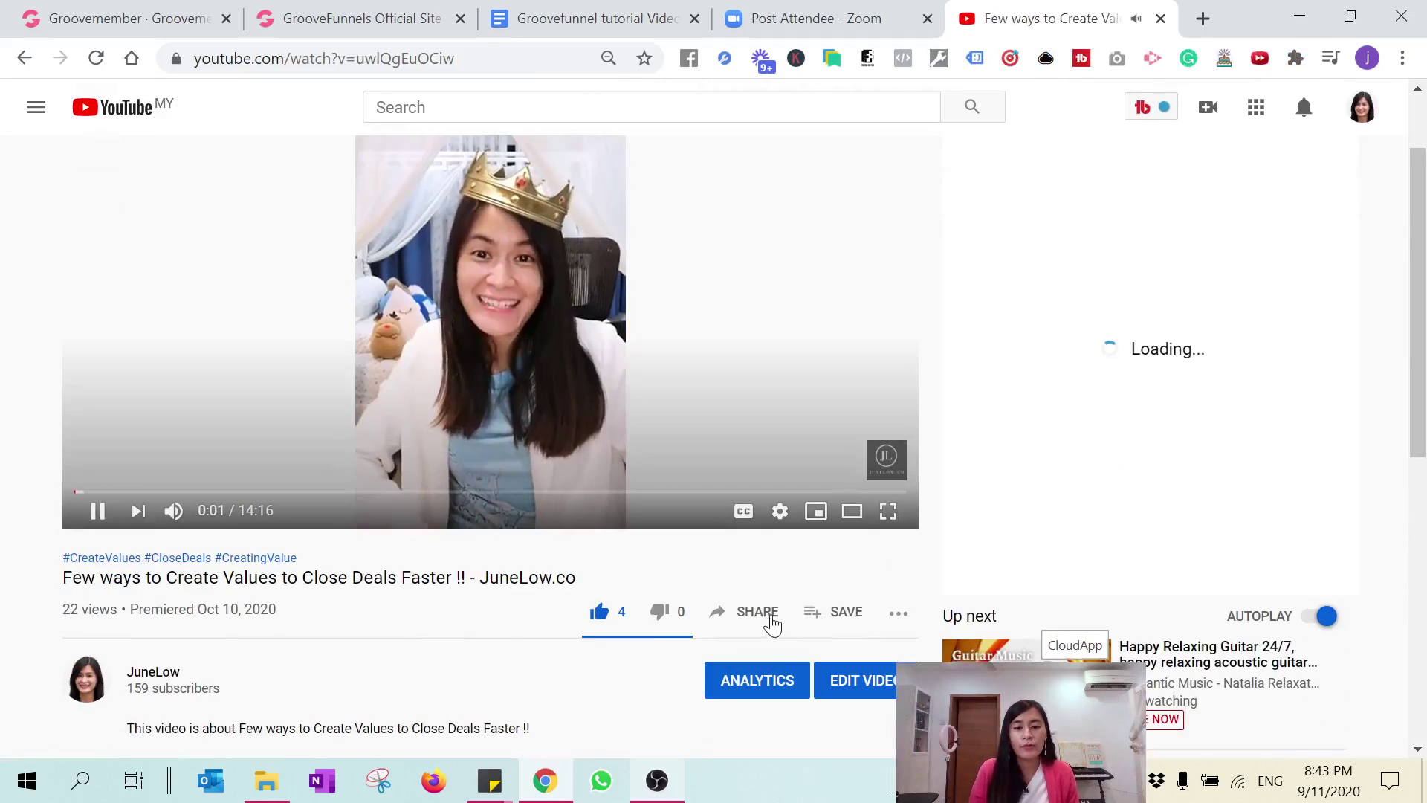
{"action": "left_click", "coordinate": [765, 623]}
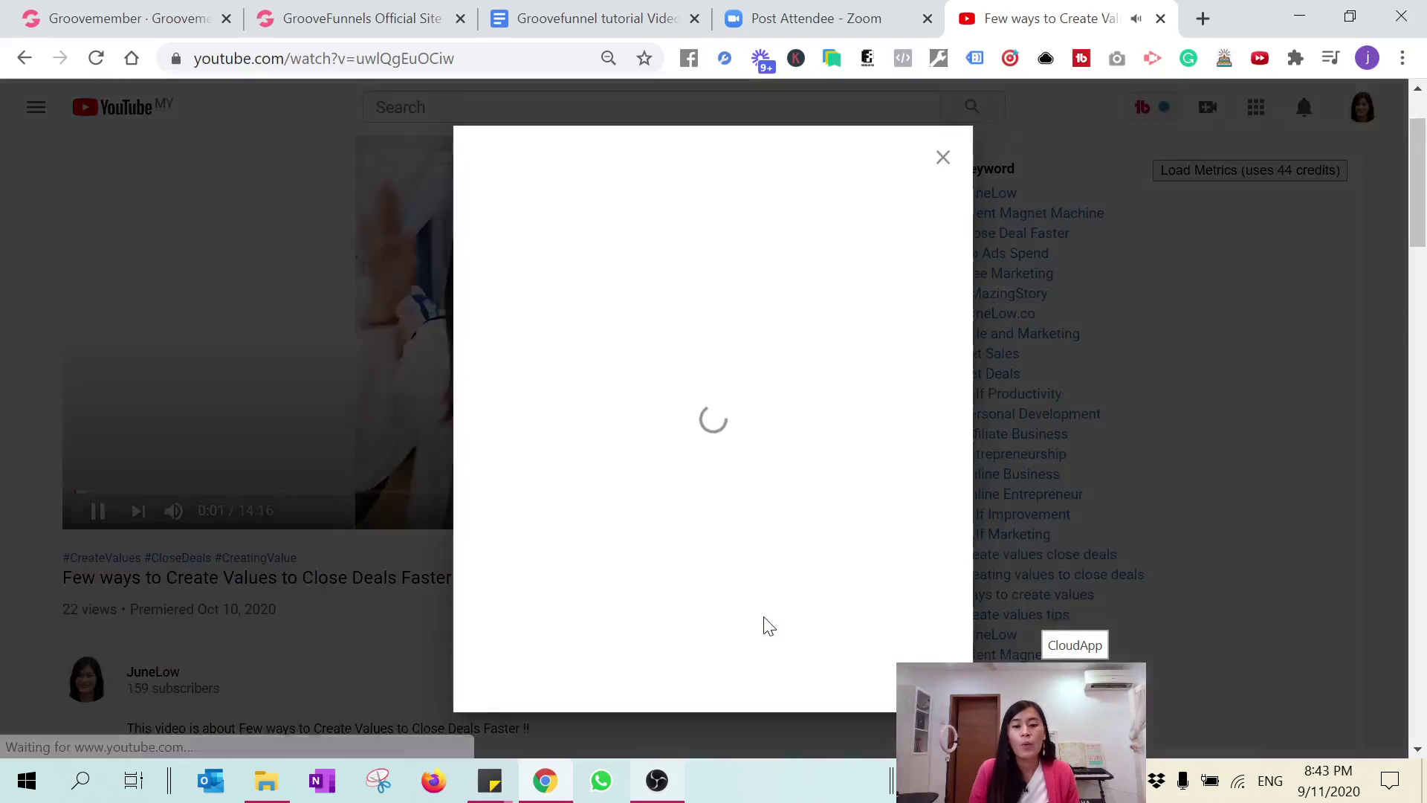
{"action": "left_click", "coordinate": [265, 382]}
{"action": "left_click", "coordinate": [98, 510]}
{"action": "left_click", "coordinate": [97, 510]}
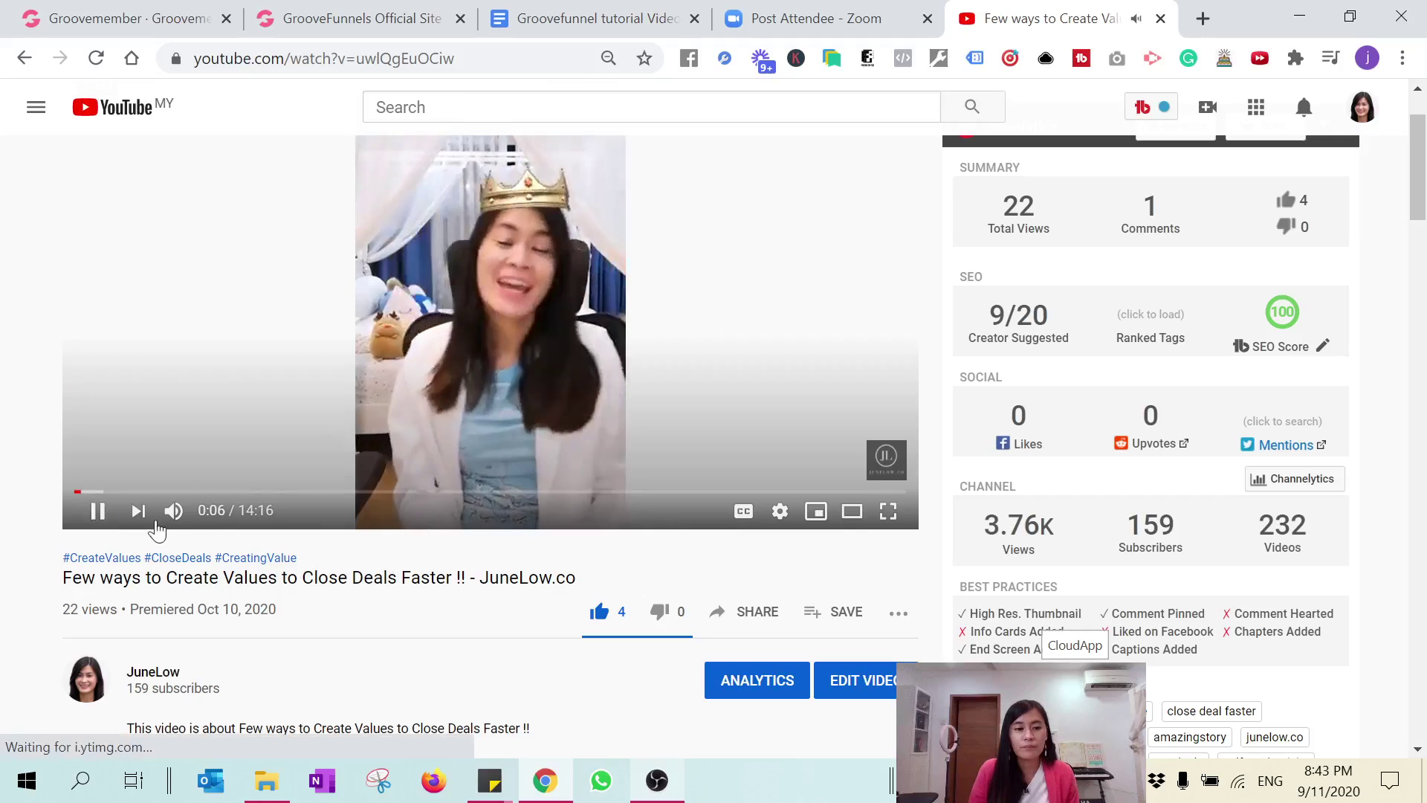
{"action": "left_click", "coordinate": [97, 511]}
{"action": "left_click", "coordinate": [746, 616]}
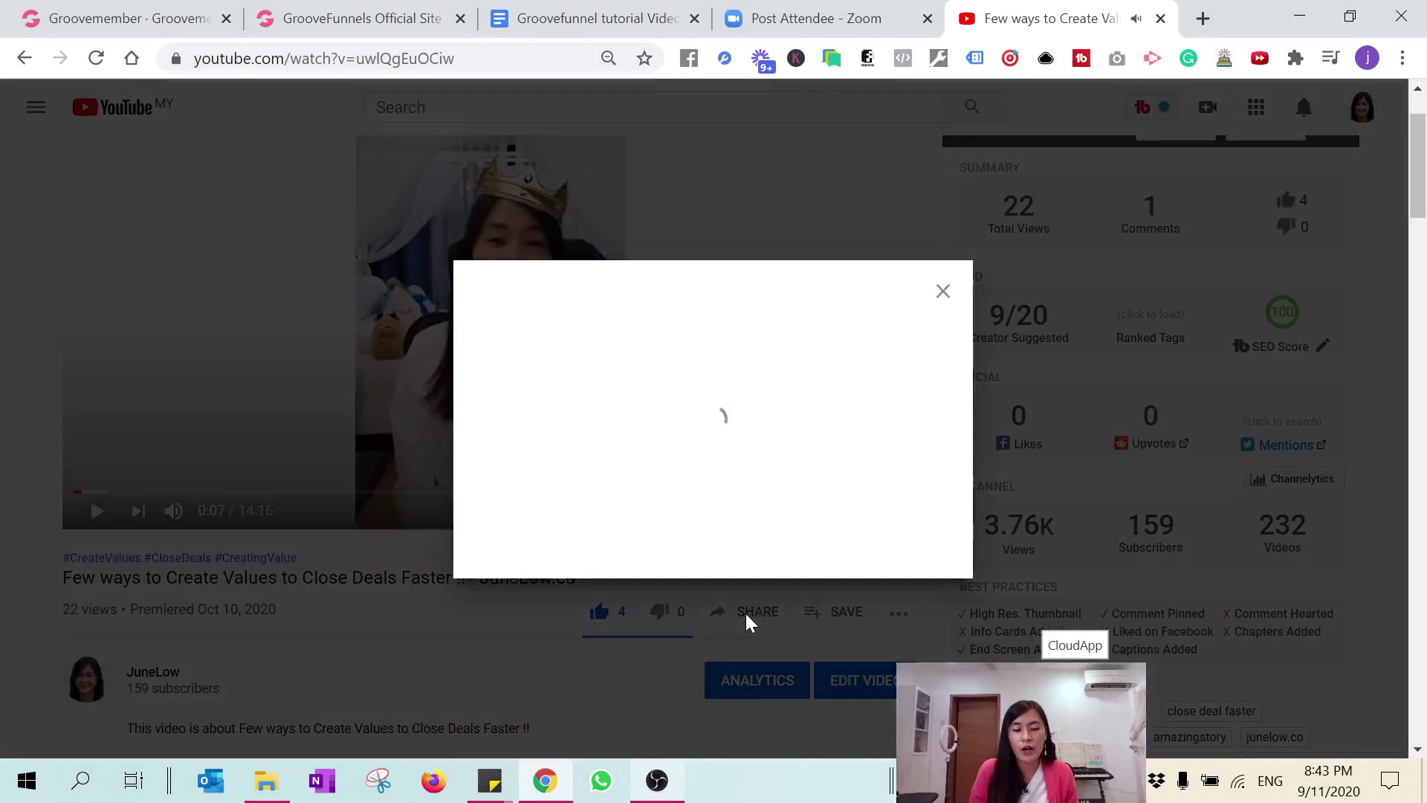
{"action": "left_click_drag", "start_coordinate": [688, 456], "coordinate": [496, 456]}
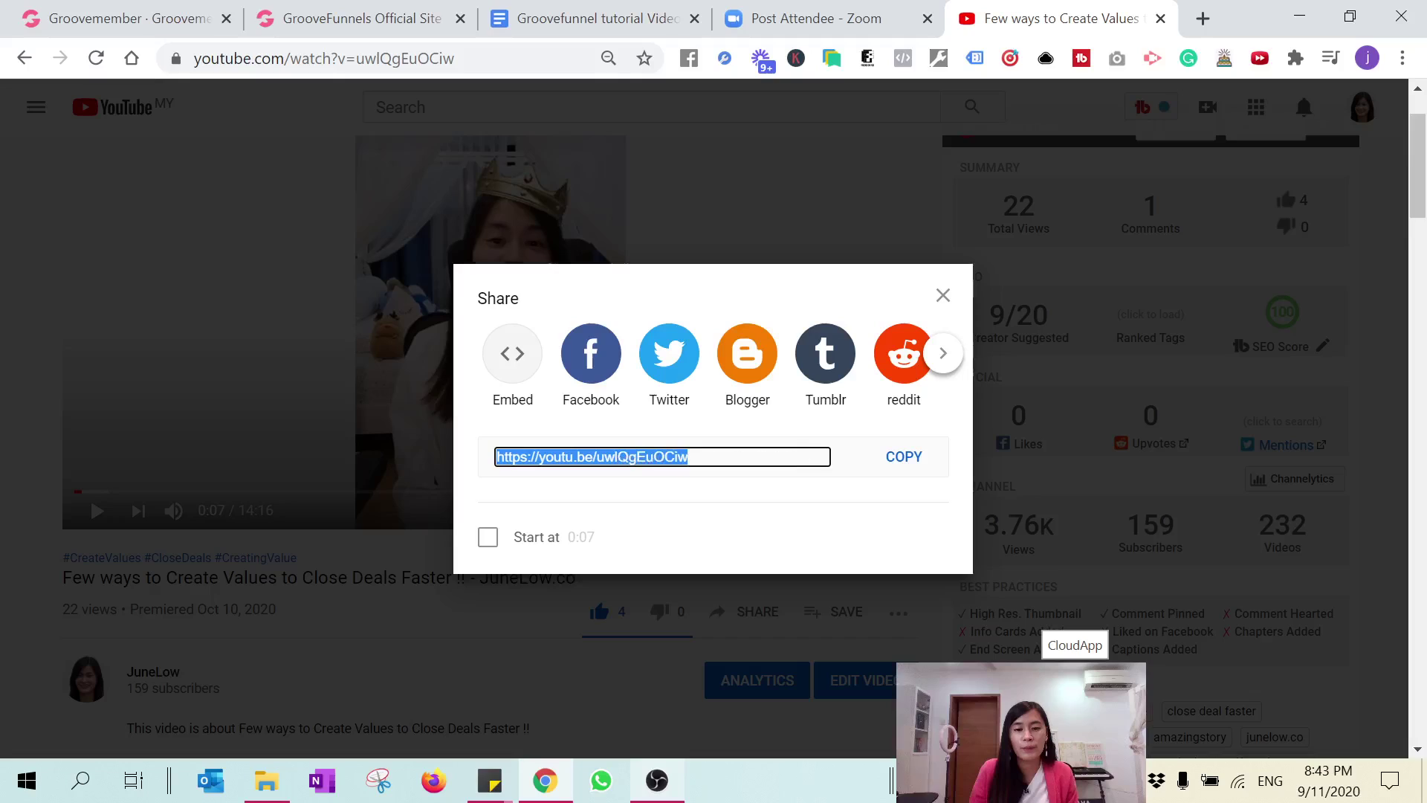
{"action": "left_click", "coordinate": [892, 465]}
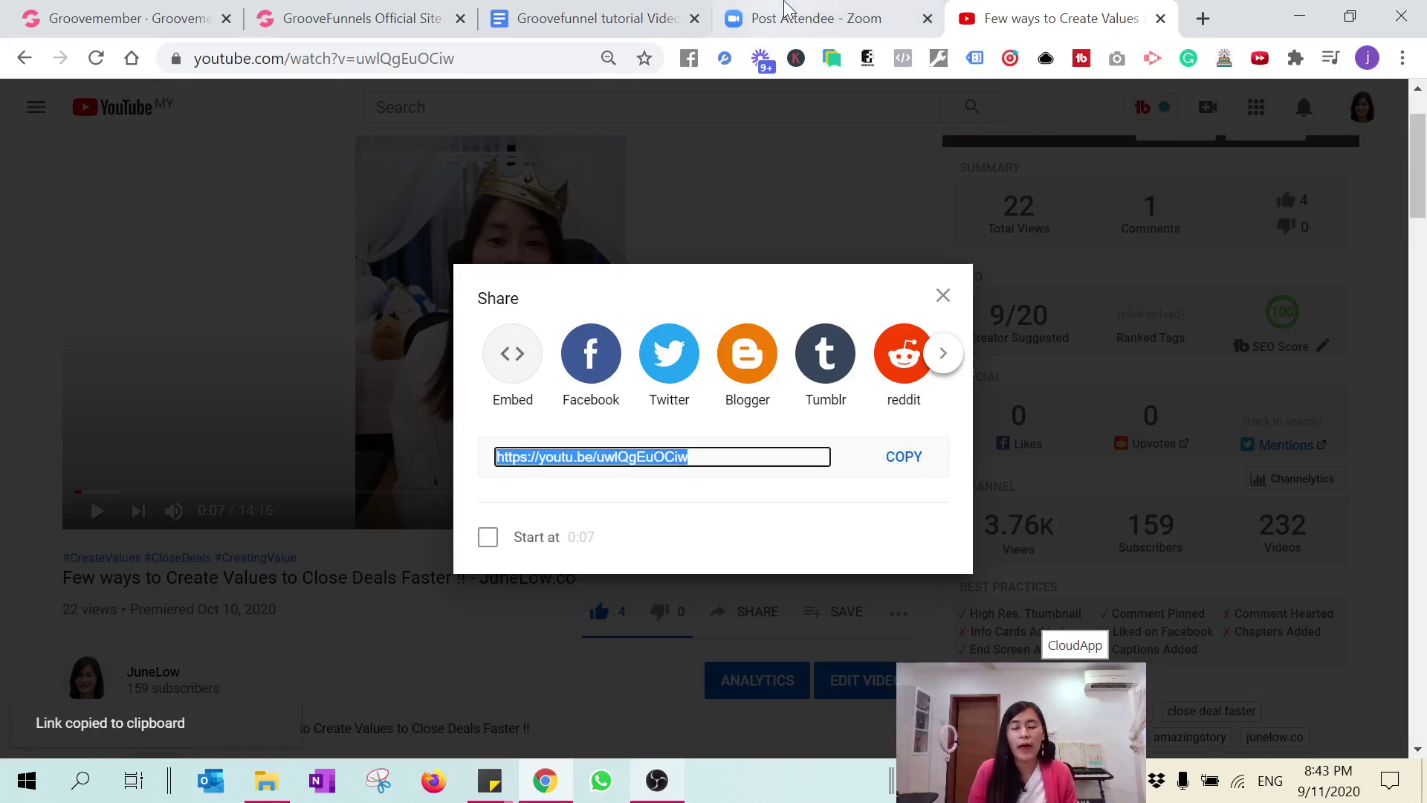
{"action": "left_click", "coordinate": [372, 15]}
- Set the lesson video's YouTube ID to uwlQgEuOCiw, the Create Values to Close Deals video
{"action": "left_click", "coordinate": [126, 18]}
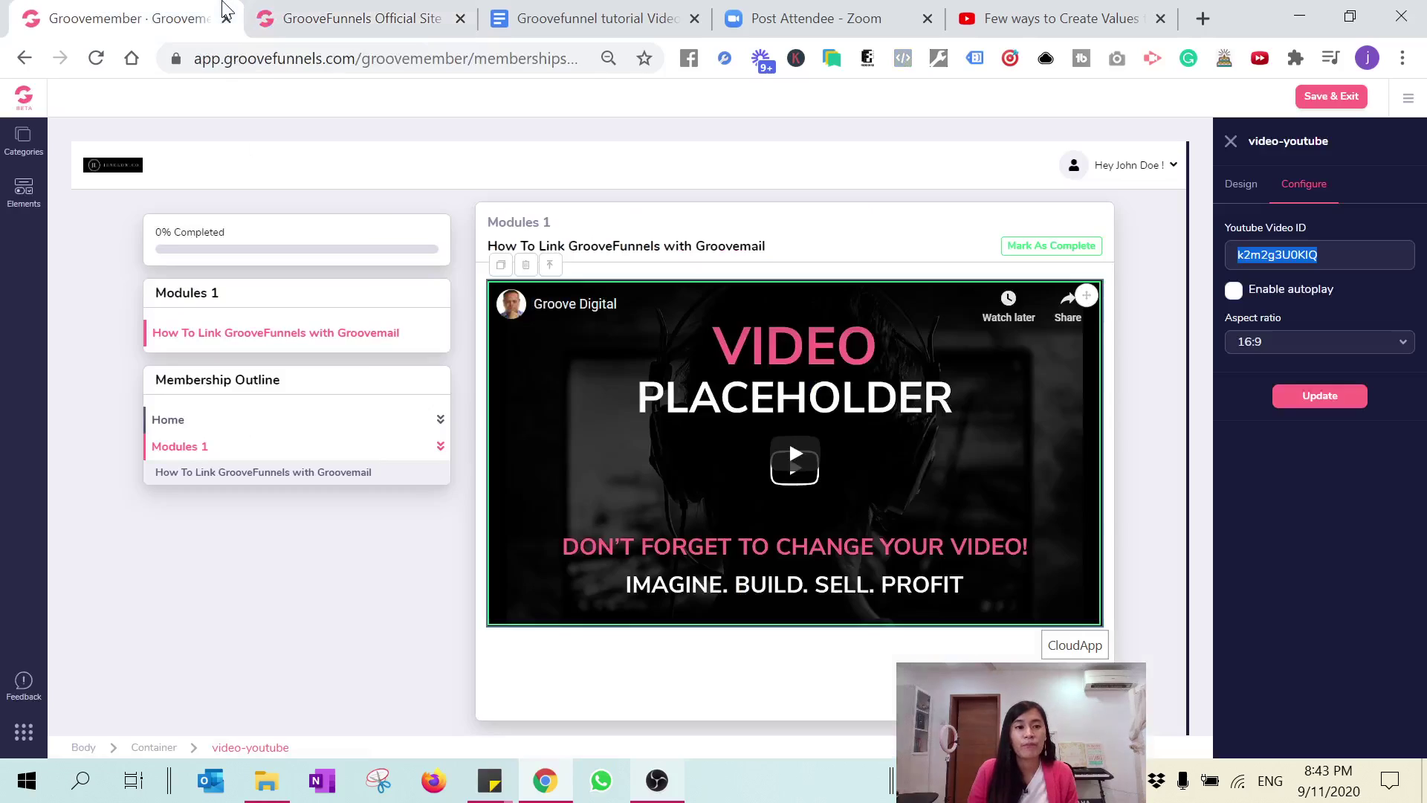
{"action": "key", "text": "ctrl+v"}
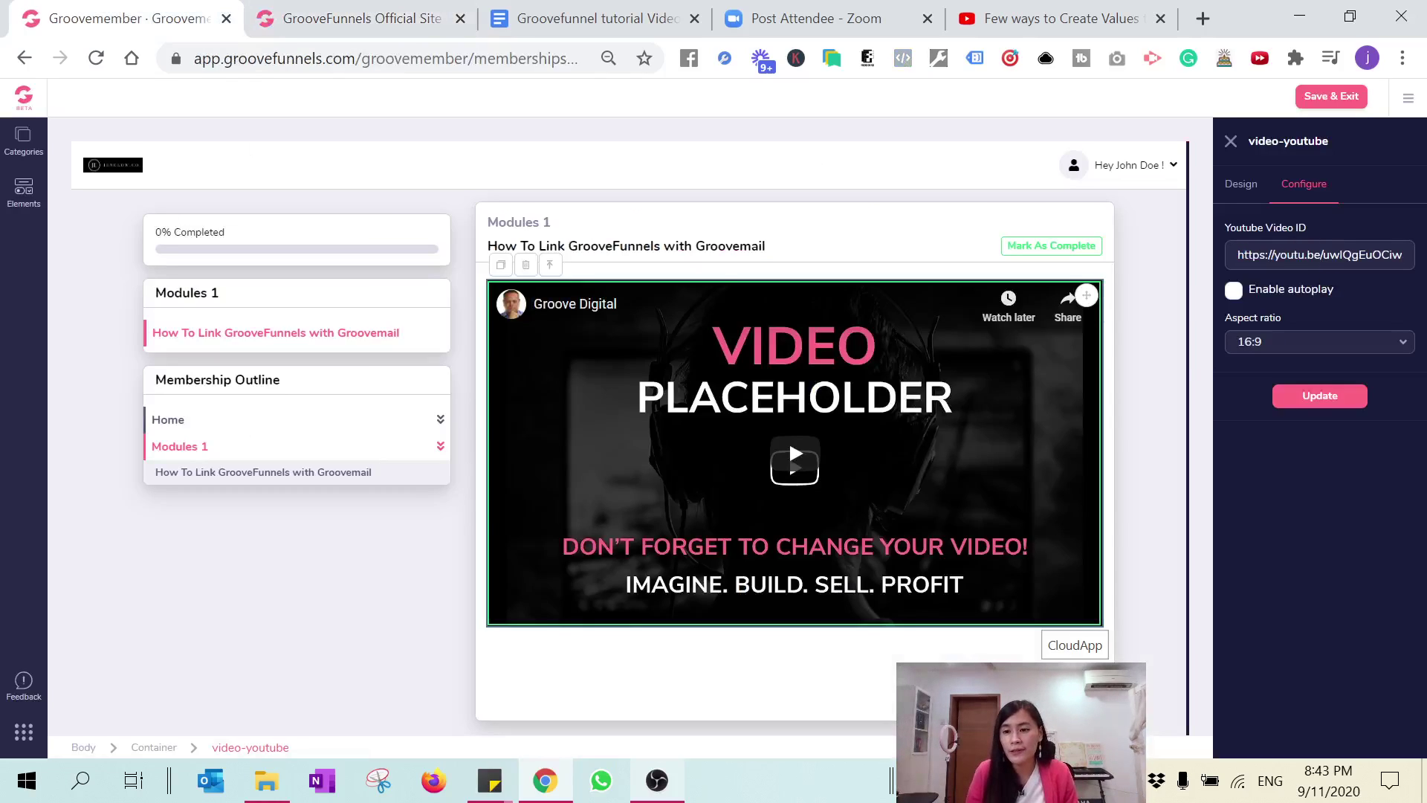
{"action": "left_click_drag", "start_coordinate": [1324, 255], "coordinate": [1228, 268]}
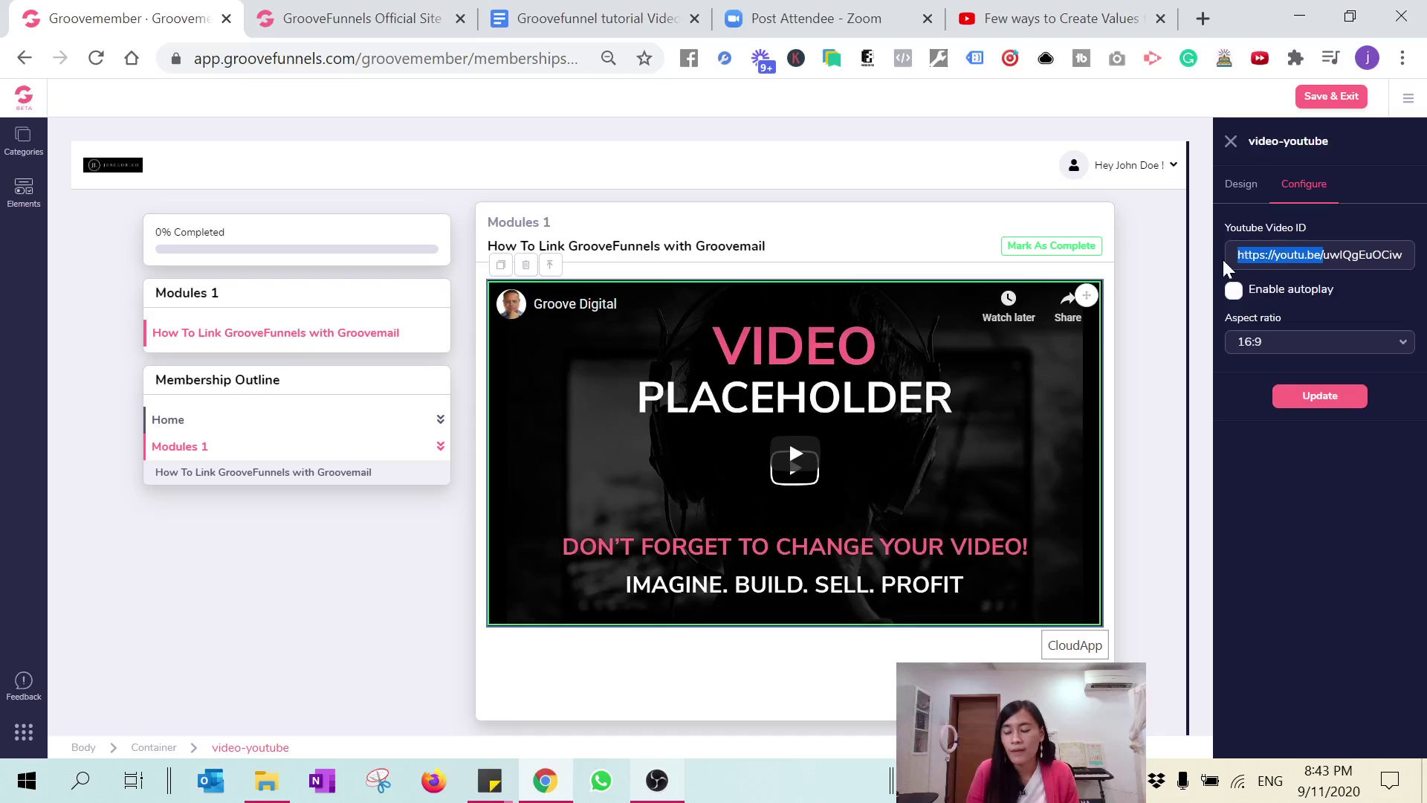
{"action": "left_click", "coordinate": [1322, 255]}
{"action": "left_click_drag", "start_coordinate": [1322, 255], "coordinate": [1274, 255]}
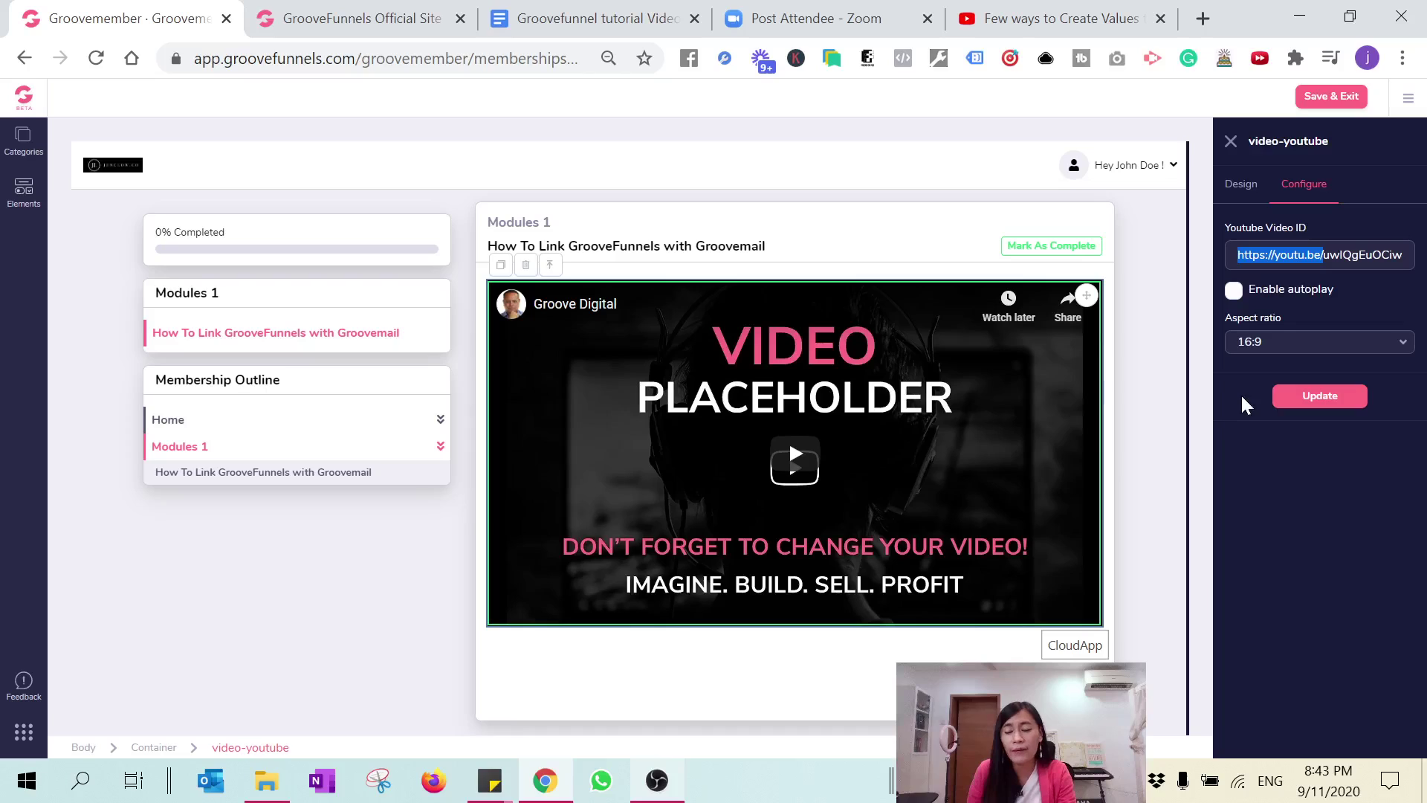
{"action": "key", "text": "BackSpace"}
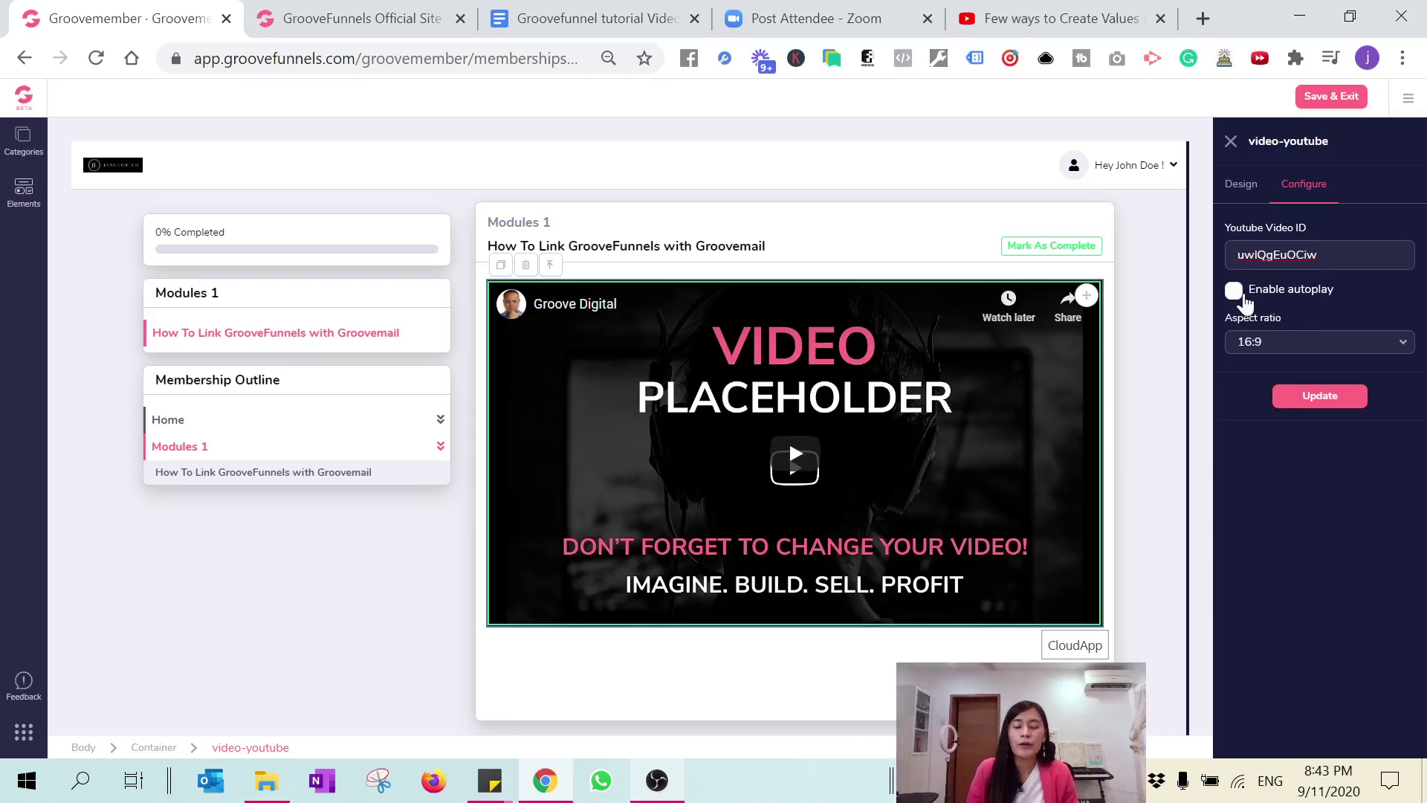
{"action": "left_click", "coordinate": [1338, 397]}
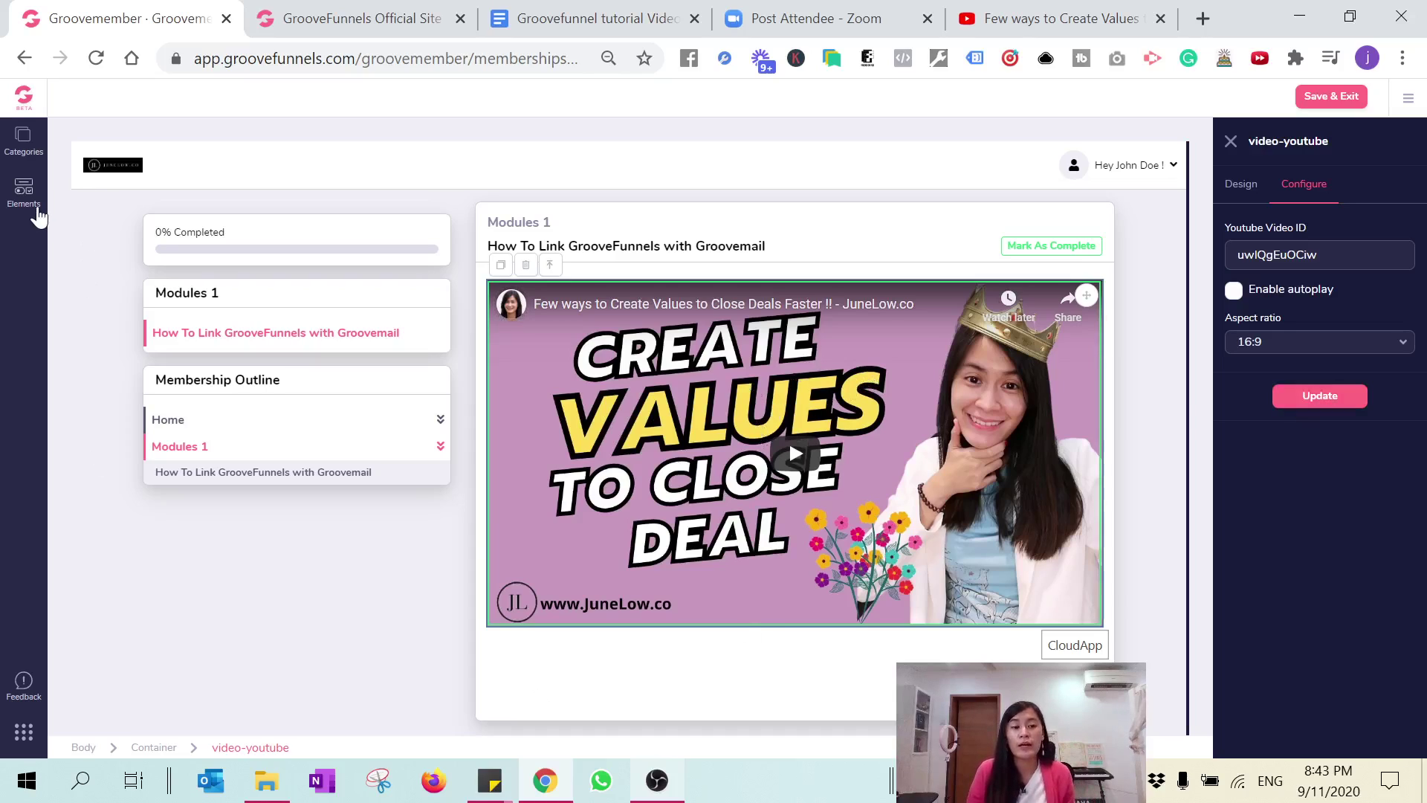
{"action": "left_click", "coordinate": [38, 211]}
{"action": "left_click", "coordinate": [23, 195]}
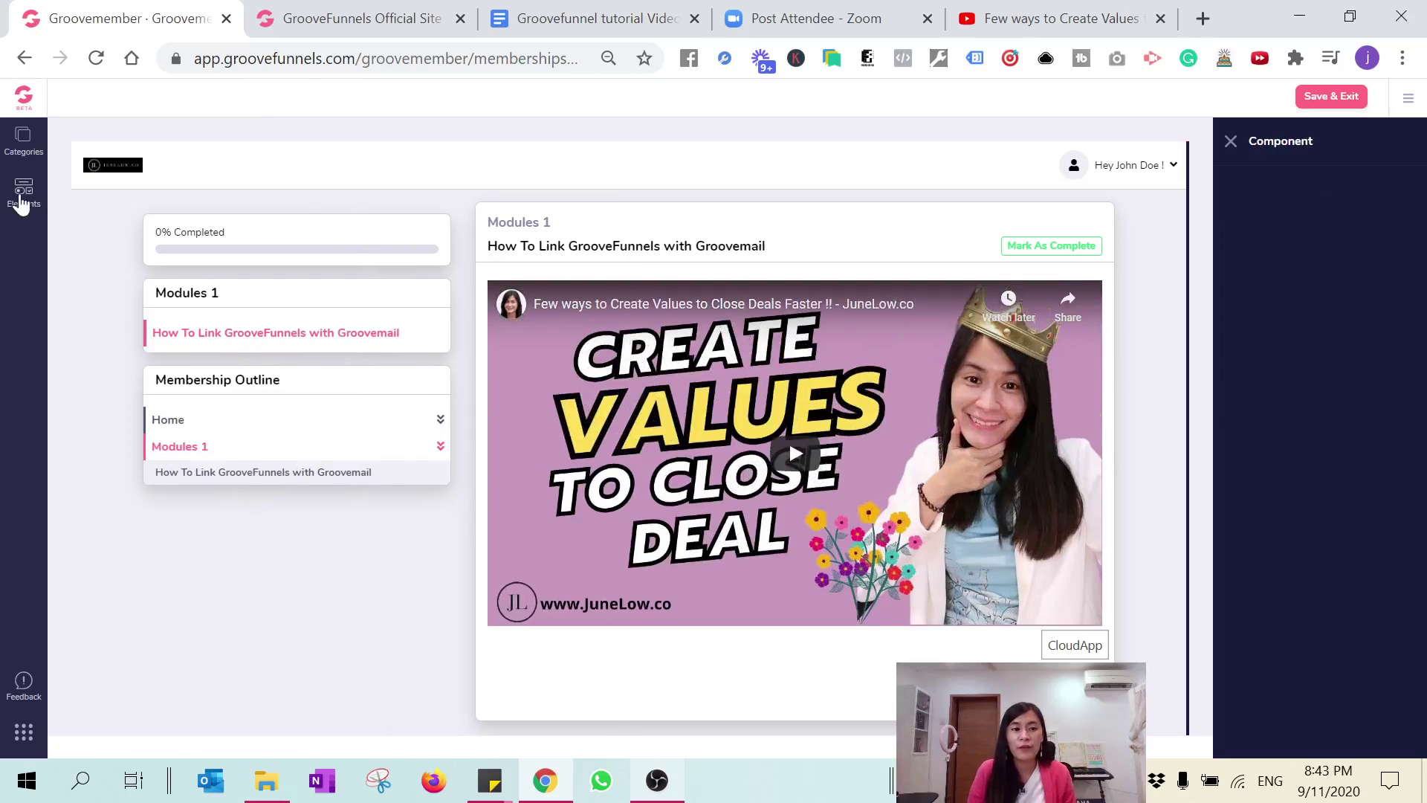
{"action": "left_click", "coordinate": [22, 194]}
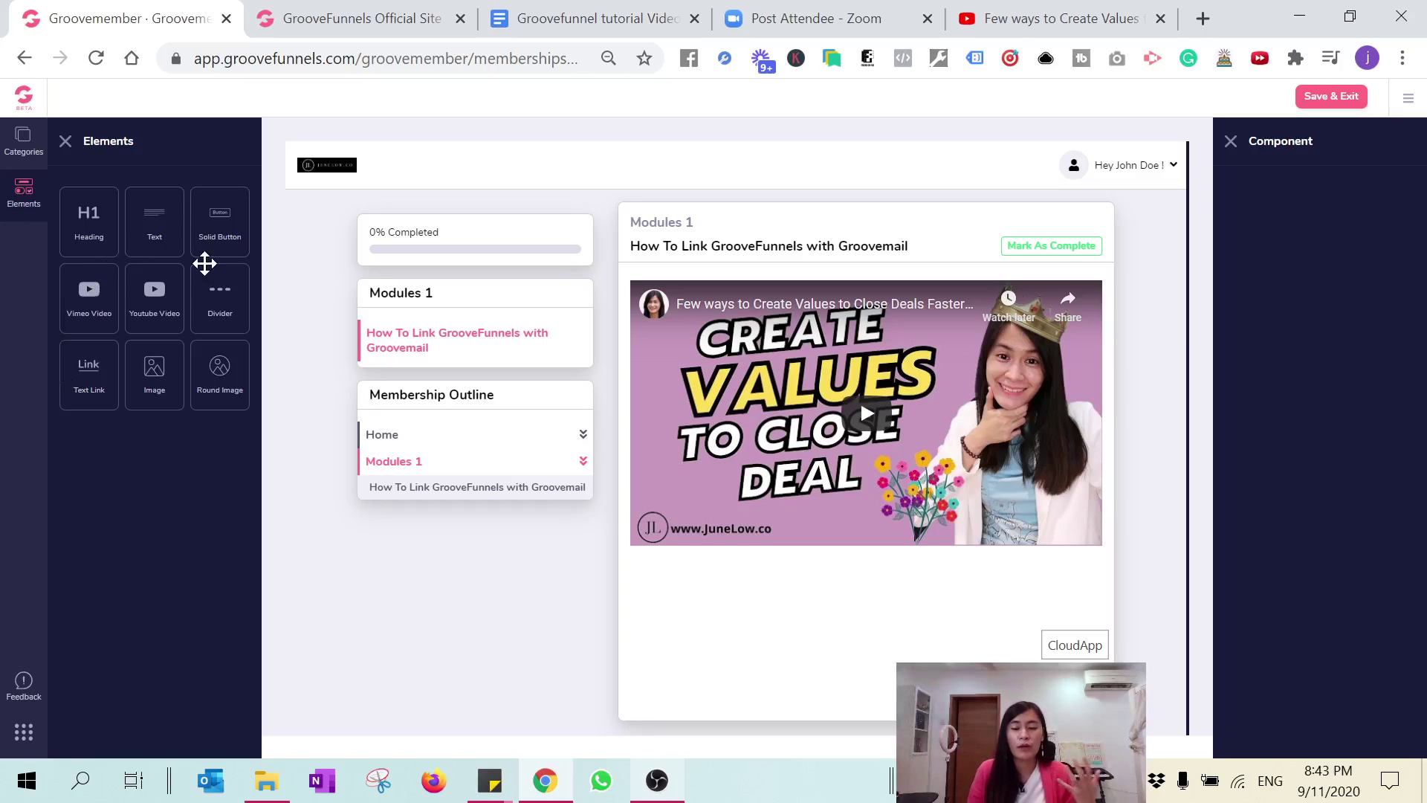
- Place a Solid Button element in the lesson, positioned directly under the video
{"action": "left_click_drag", "start_coordinate": [213, 228], "coordinate": [889, 616]}
{"action": "left_click_drag", "start_coordinate": [886, 294], "coordinate": [872, 293]}
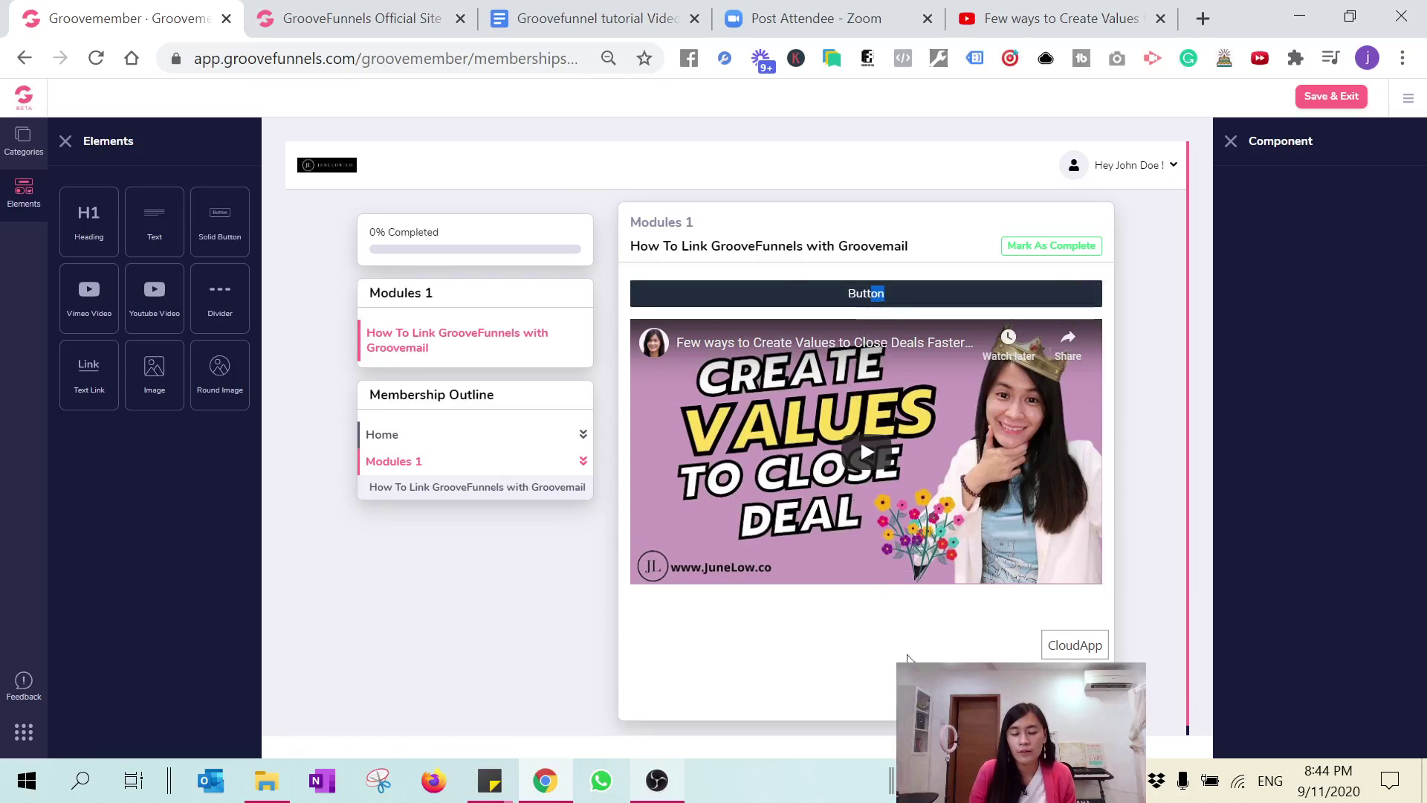
{"action": "left_click", "coordinate": [1089, 329]}
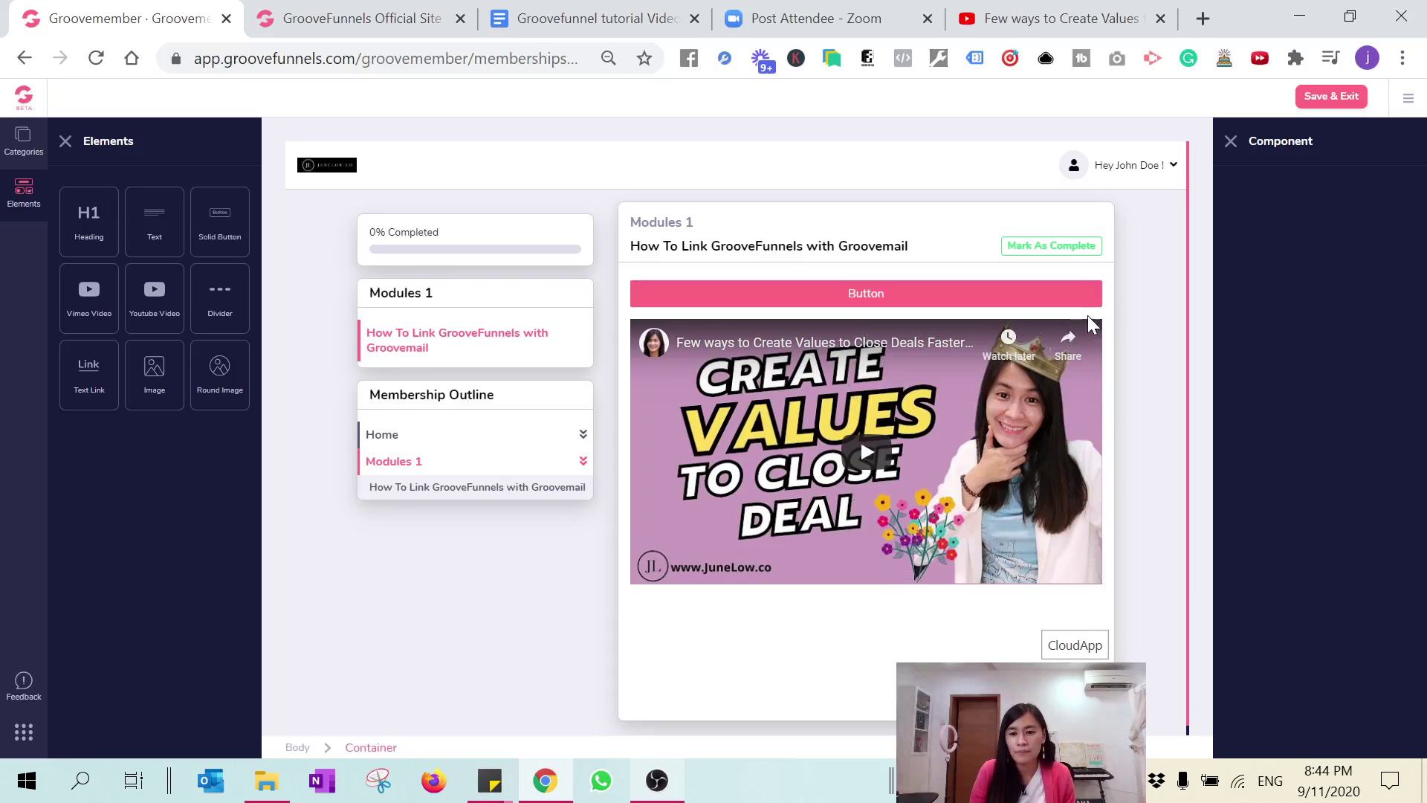
{"action": "left_click", "coordinate": [1089, 329]}
{"action": "double_click", "coordinate": [951, 587]}
{"action": "left_click", "coordinate": [955, 585]}
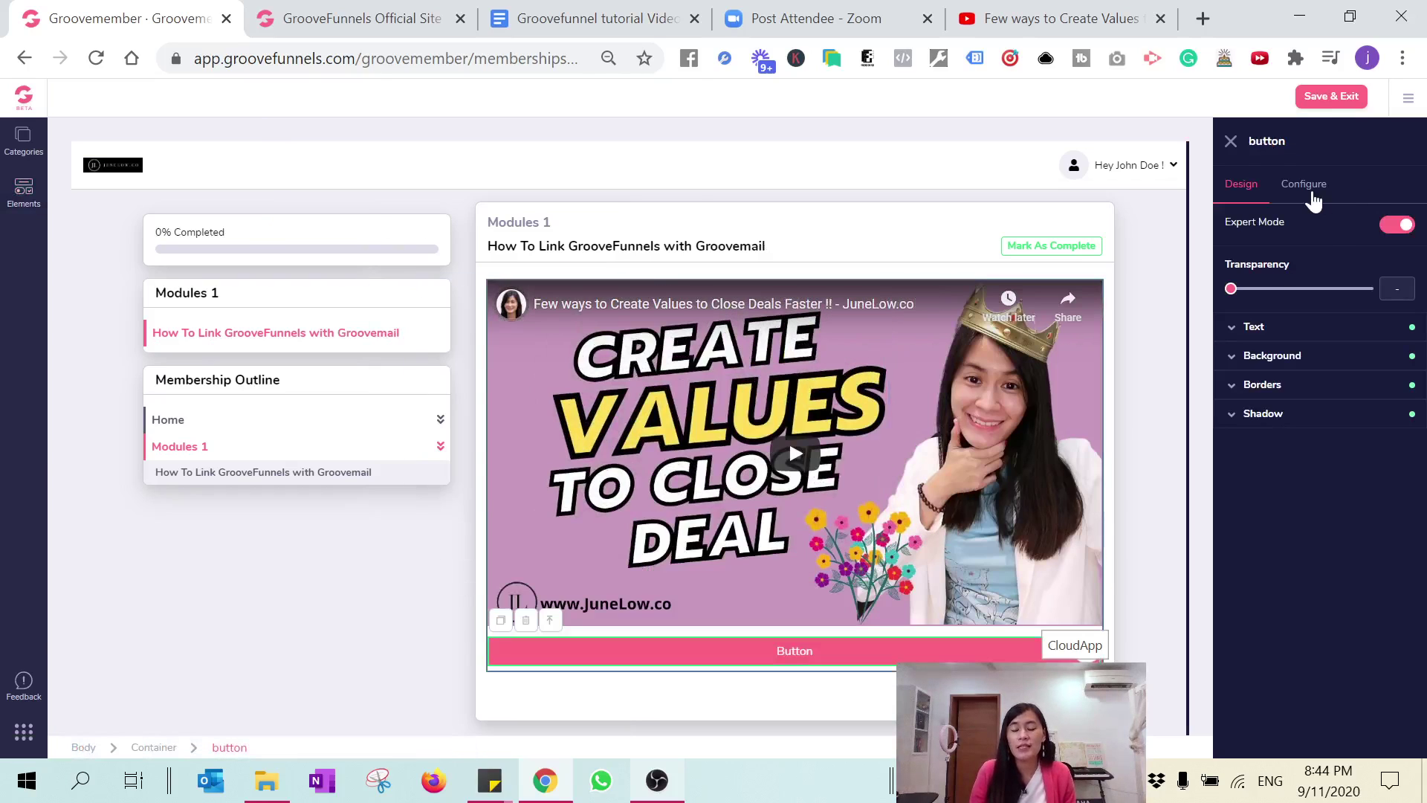
{"action": "left_click", "coordinate": [1304, 184]}
- Label the button 'Join My Youtube Channel' and link it to link.junelow.co/joinyoutube in a new tab
{"action": "left_click_drag", "start_coordinate": [1277, 255], "coordinate": [1182, 256]}
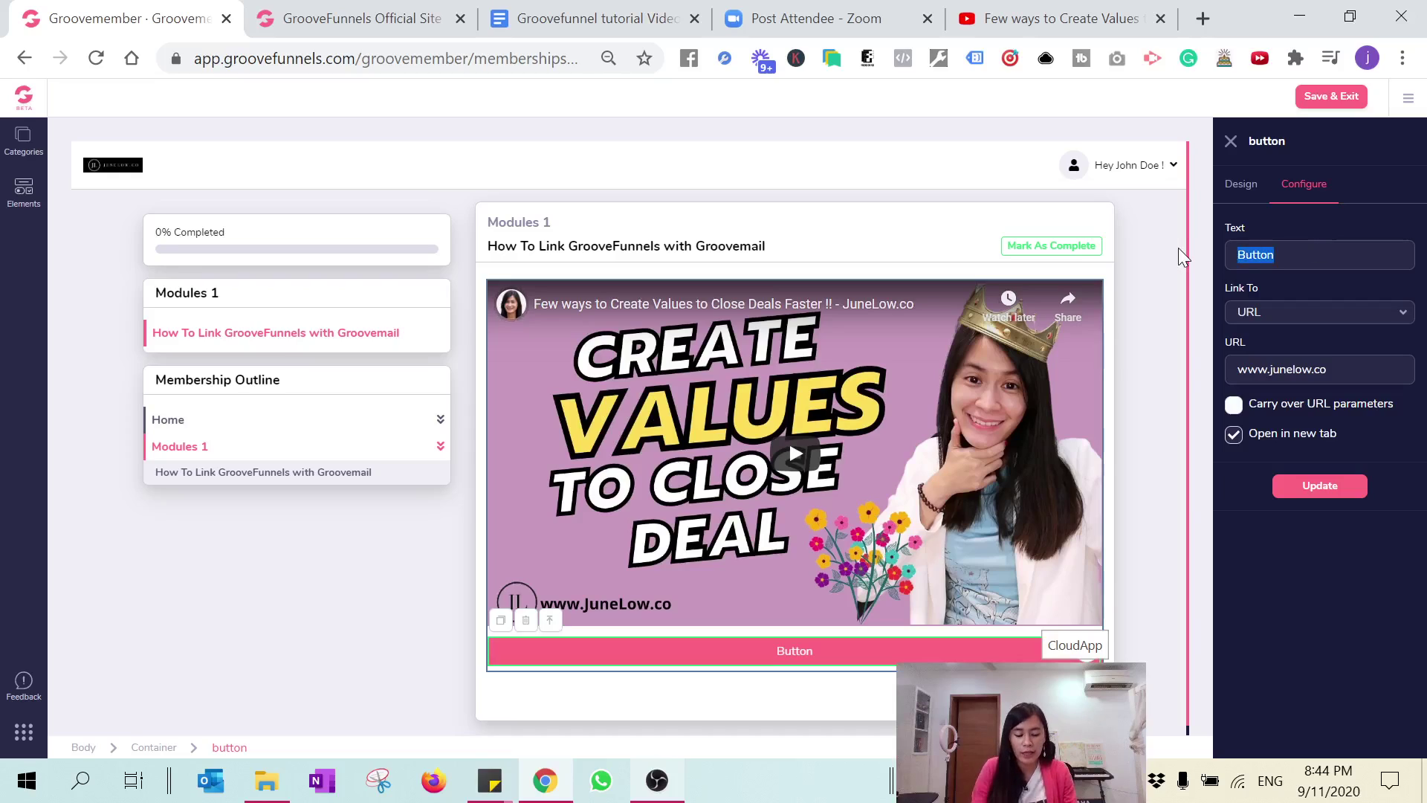
{"action": "type", "text": "Joi"}
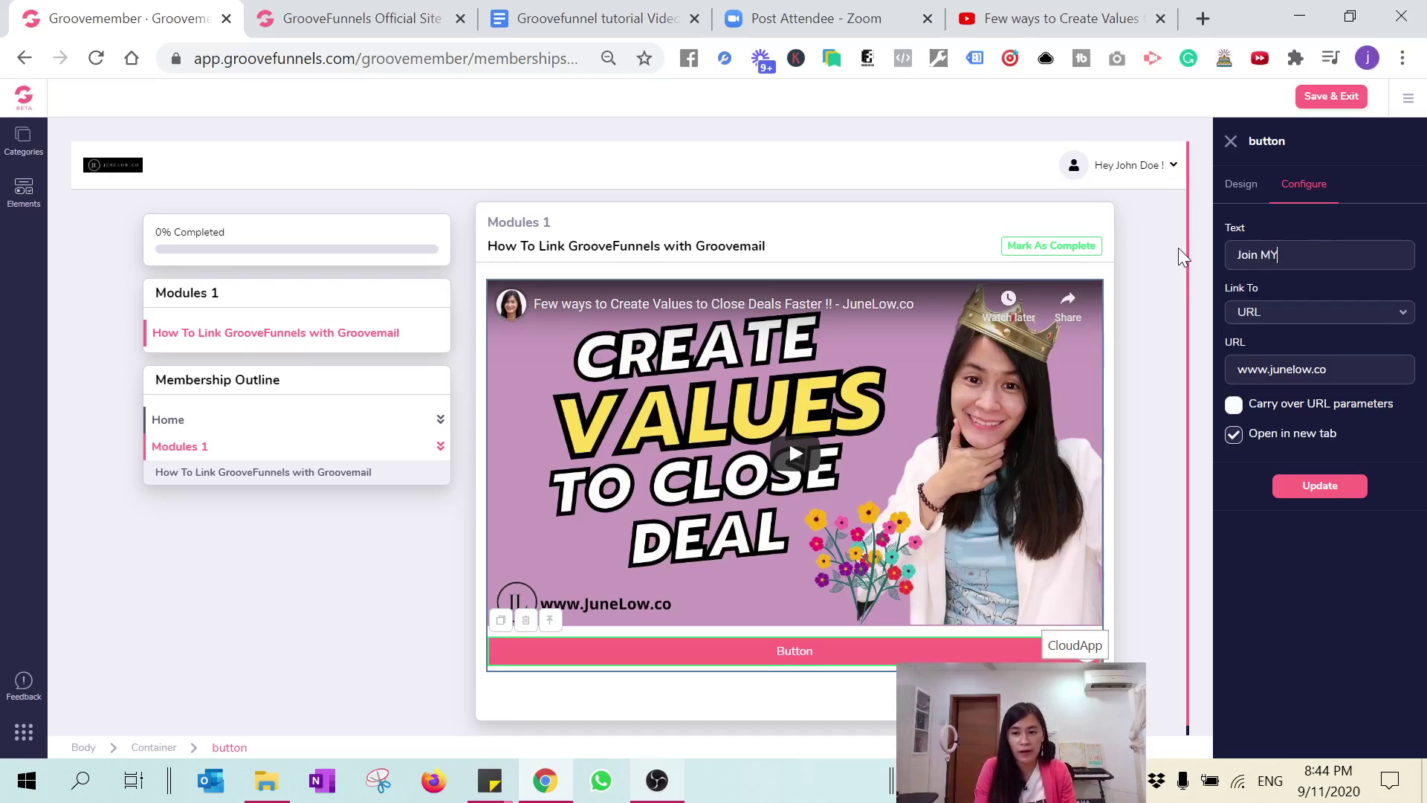
{"action": "type", "text": "n My Youtube Channel"}
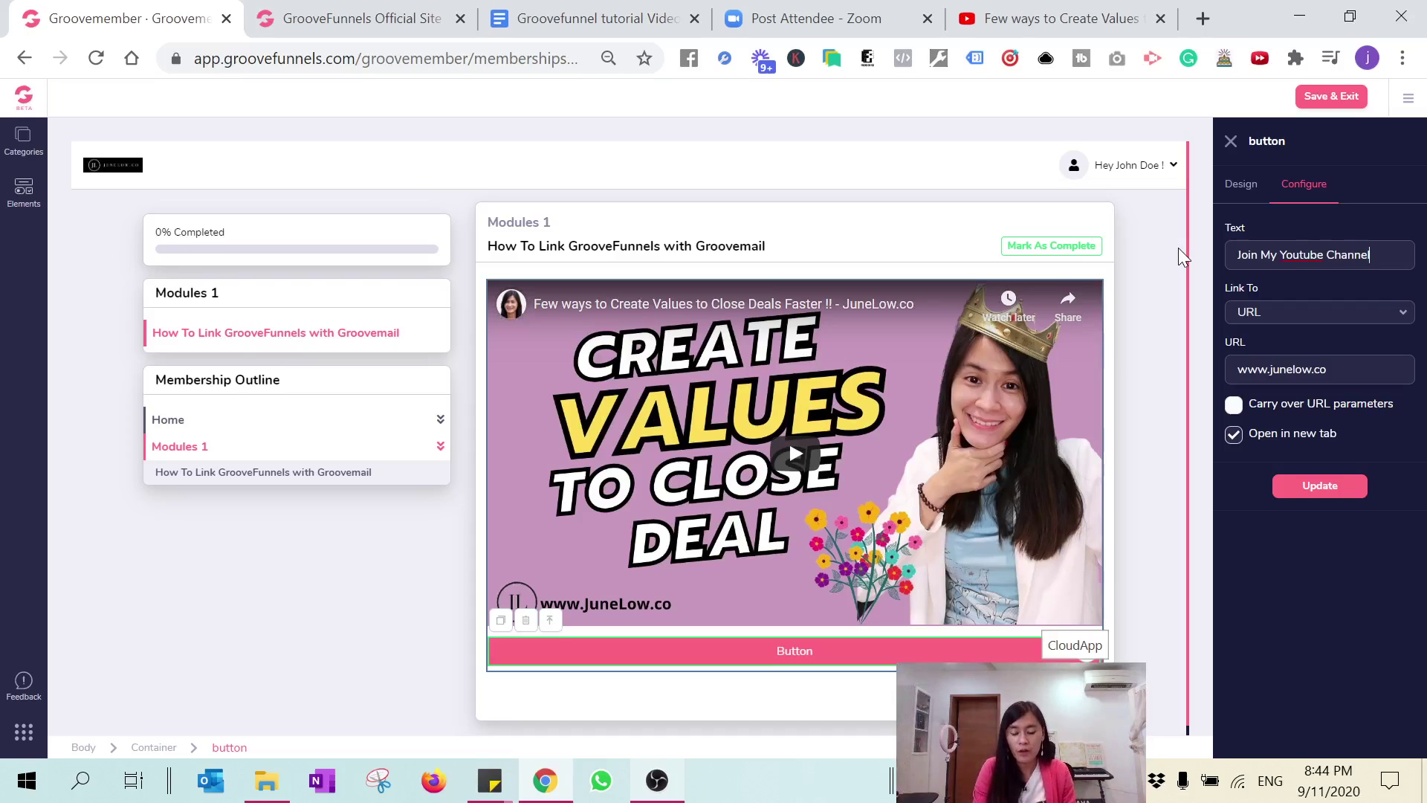
{"action": "key", "text": "Tab"}
{"action": "key", "text": "Tab"}
{"action": "type", "text": "bi"}
{"action": "type", "text": "t"}
{"action": "key", "text": "BackSpace"}
{"action": "key", "text": "BackSpace"}
{"action": "key", "text": "BackSpace"}
{"action": "type", "text": "link"}
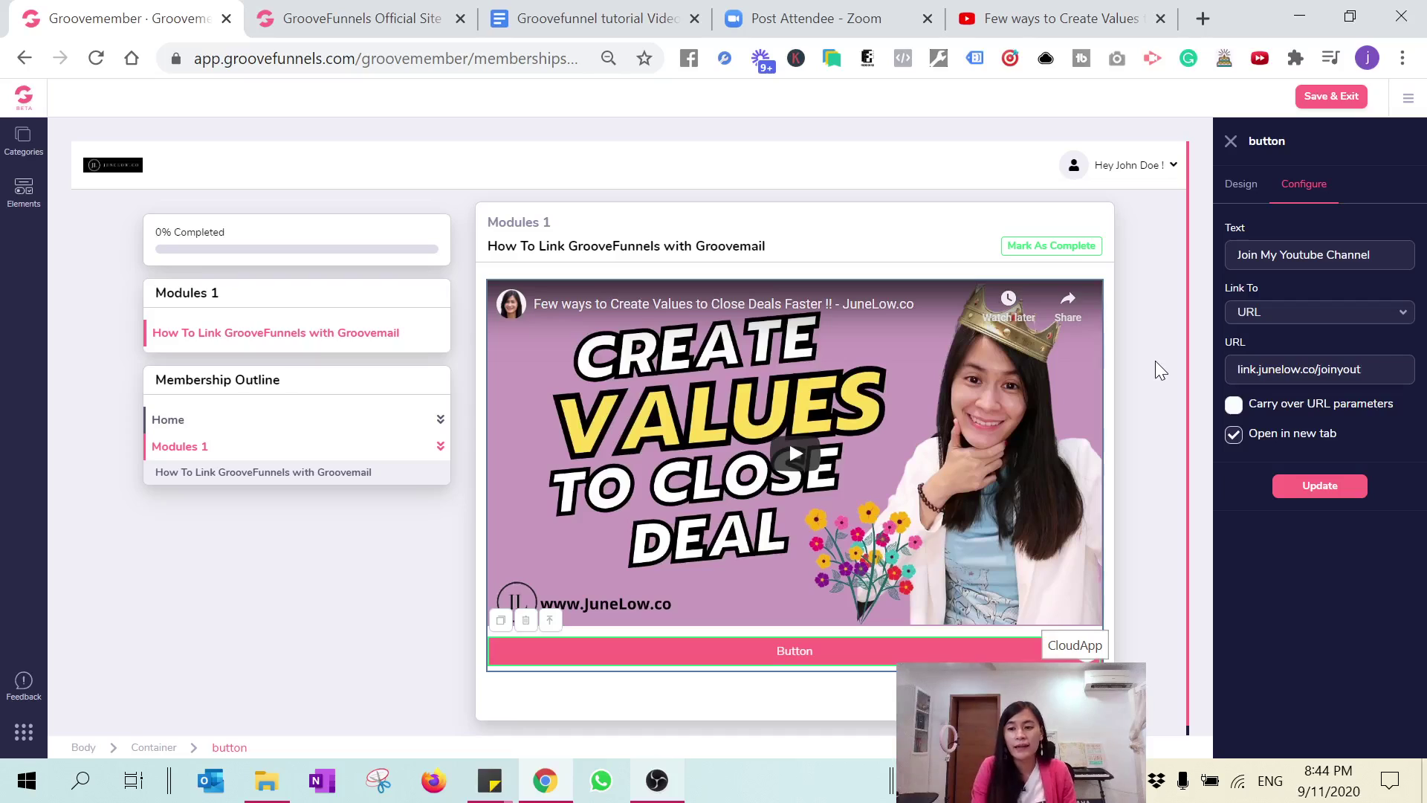
{"action": "left_click", "coordinate": [1330, 487]}
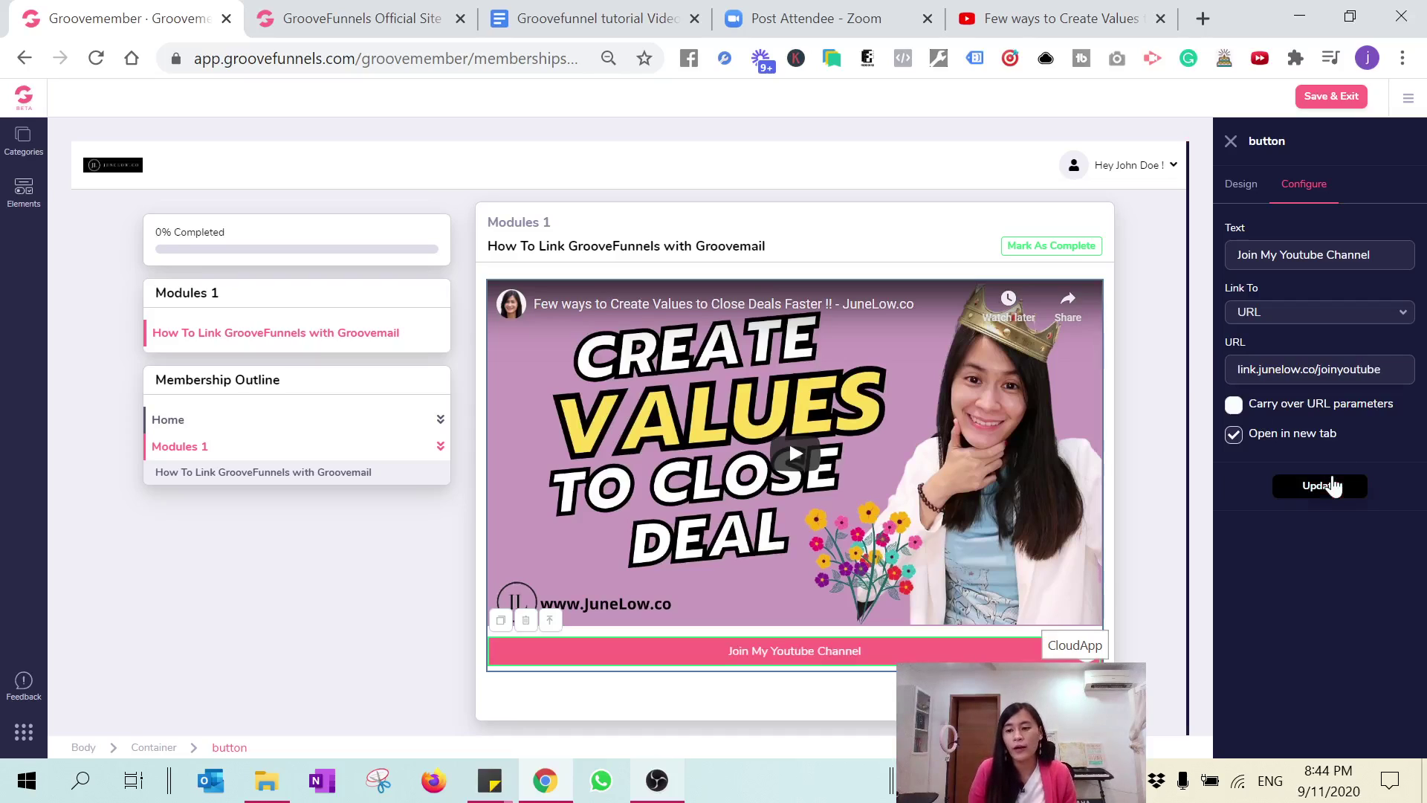
{"action": "left_click", "coordinate": [1331, 485]}
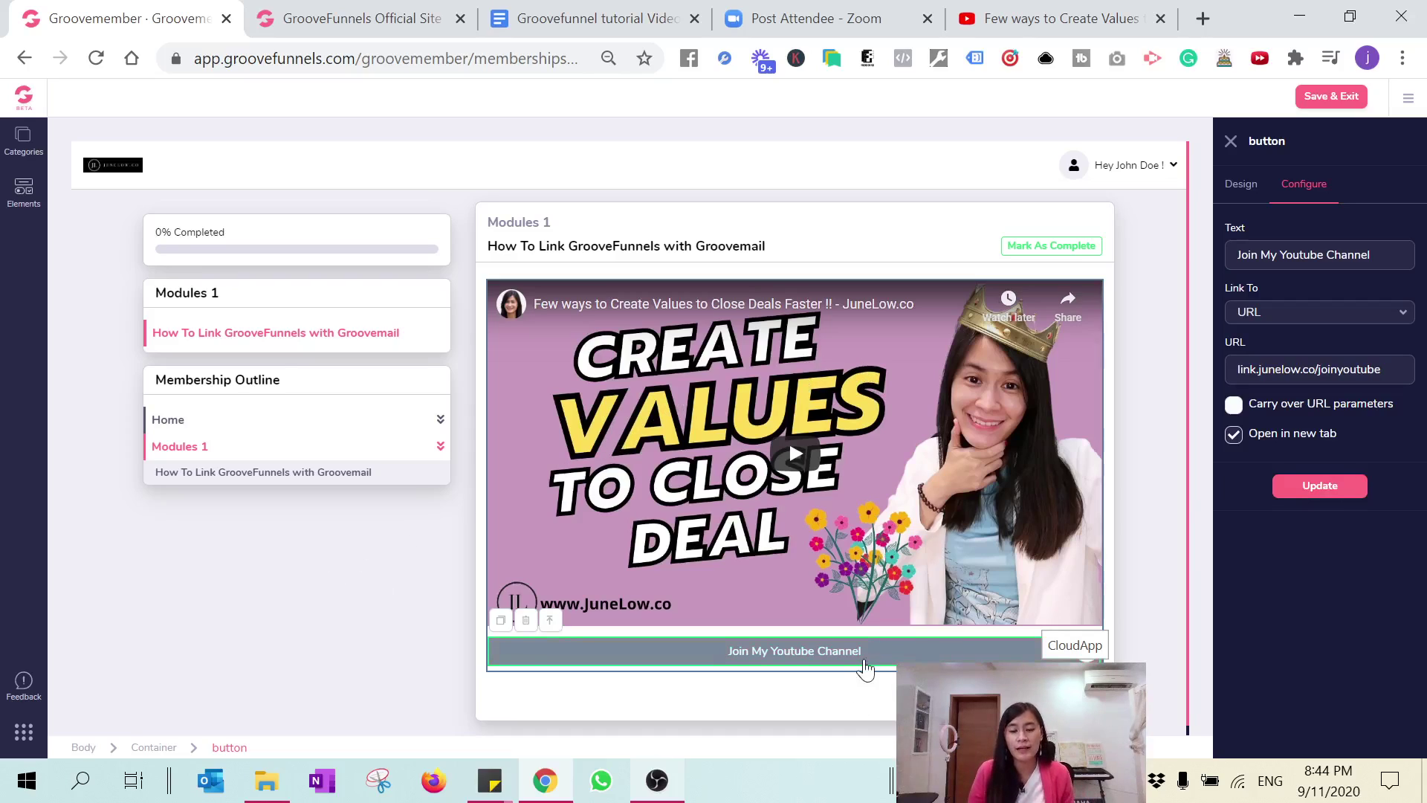
{"action": "left_click", "coordinate": [1241, 185]}
{"action": "left_click", "coordinate": [1297, 357]}
- Give the button a yellow #FFCC24 background and enlarge its label text to 1.875rem
{"action": "left_click", "coordinate": [1376, 387]}
{"action": "left_click", "coordinate": [1233, 490]}
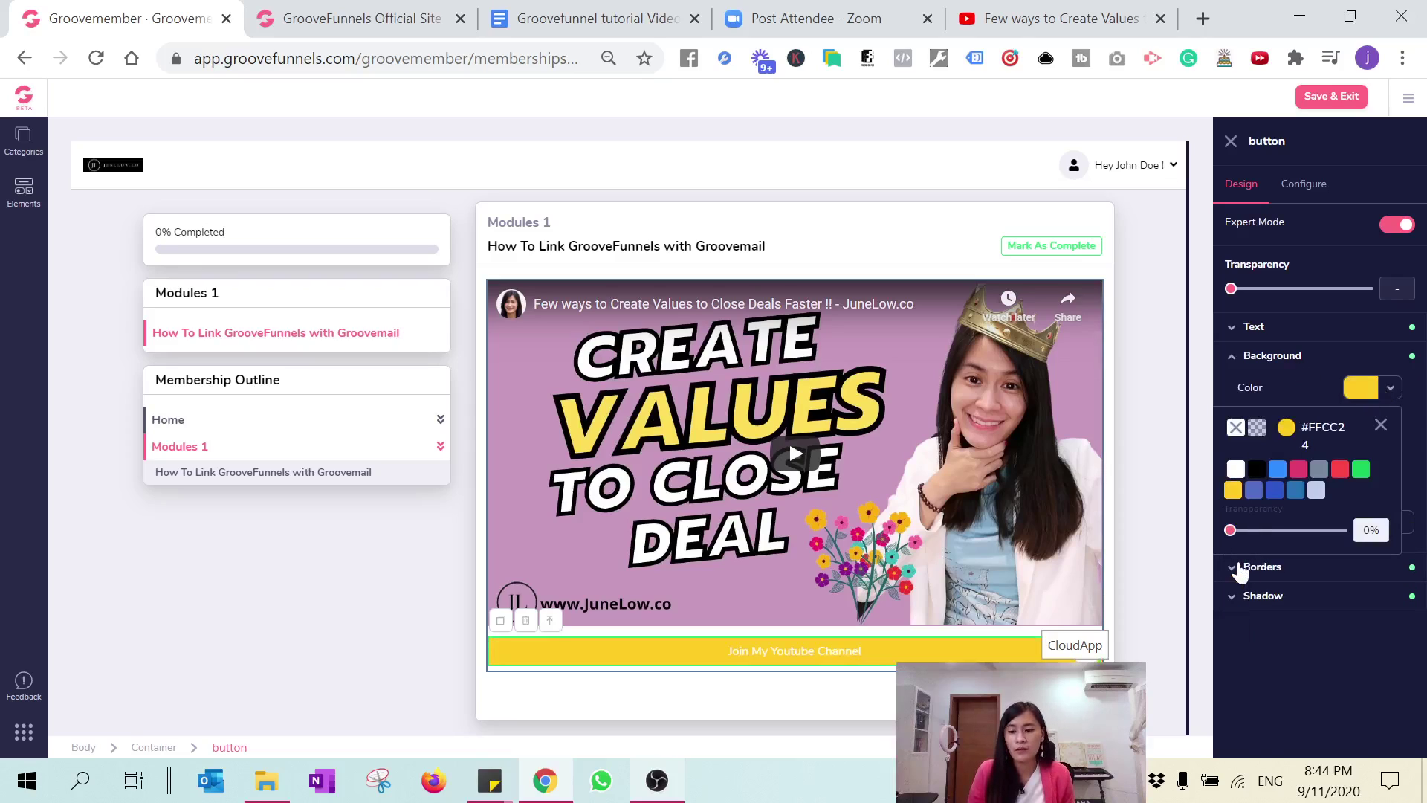
{"action": "left_click", "coordinate": [1294, 333]}
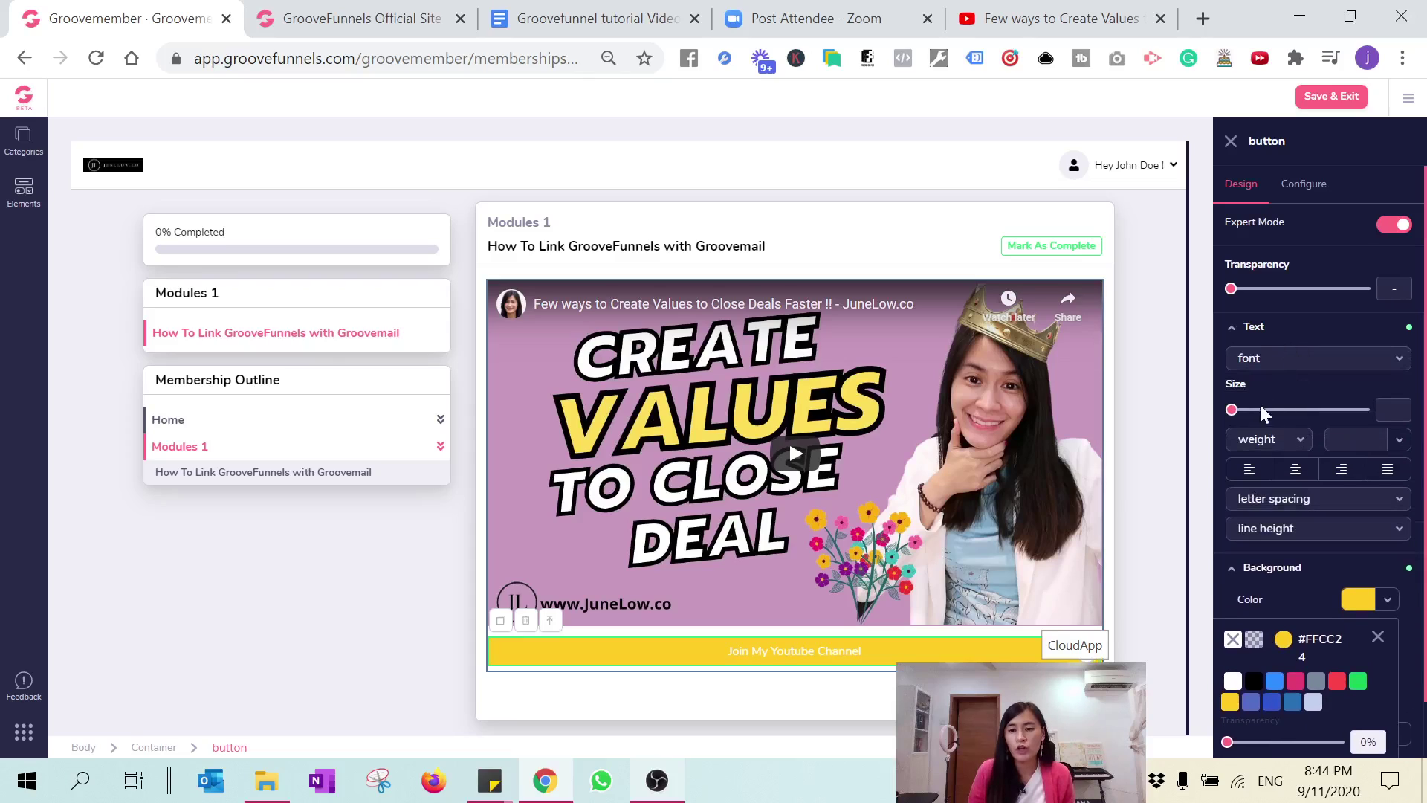
{"action": "left_click_drag", "start_coordinate": [1232, 410], "coordinate": [1315, 431]}
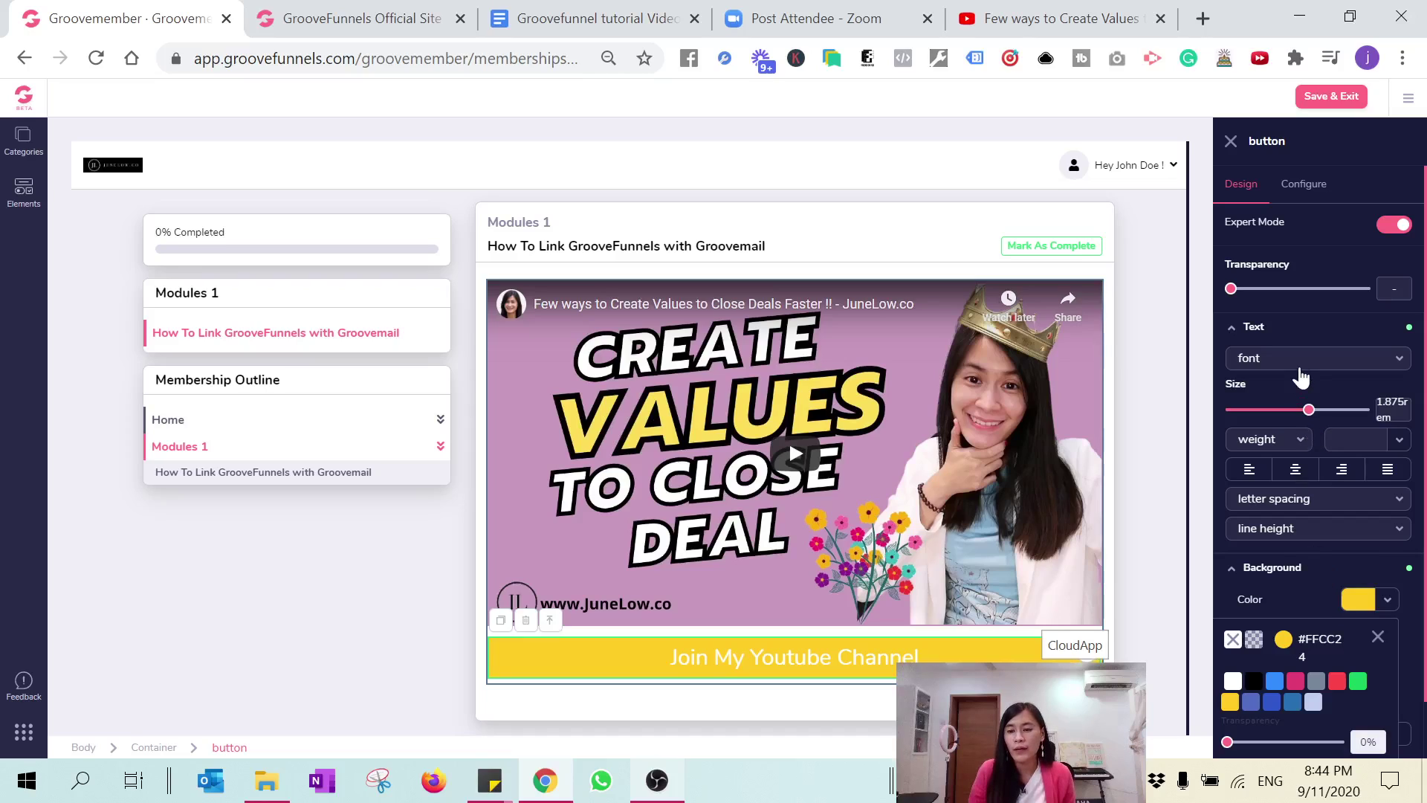
{"action": "scroll", "coordinate": [1310, 439], "scroll_direction": "down", "scroll_amount": 1}
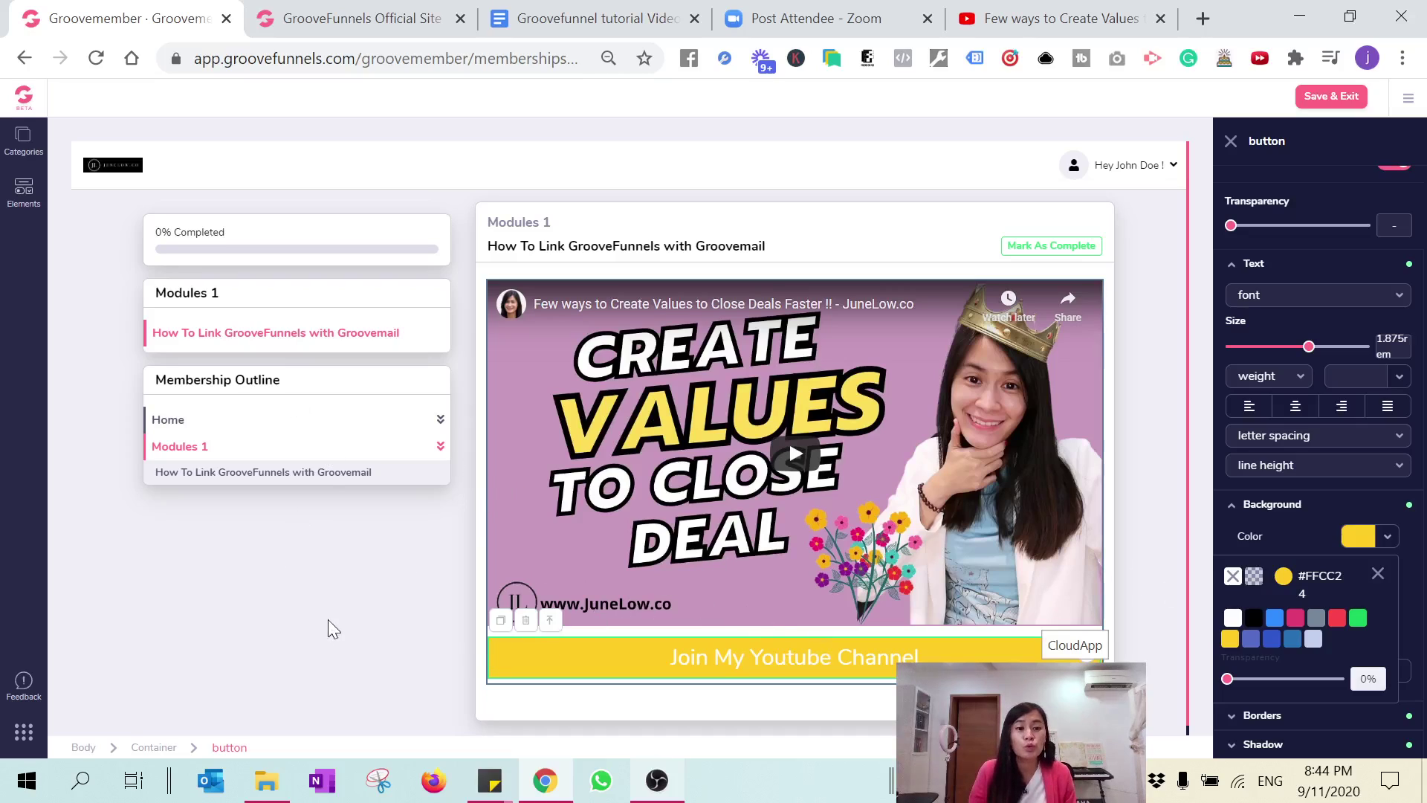
{"action": "left_click", "coordinate": [23, 145]}
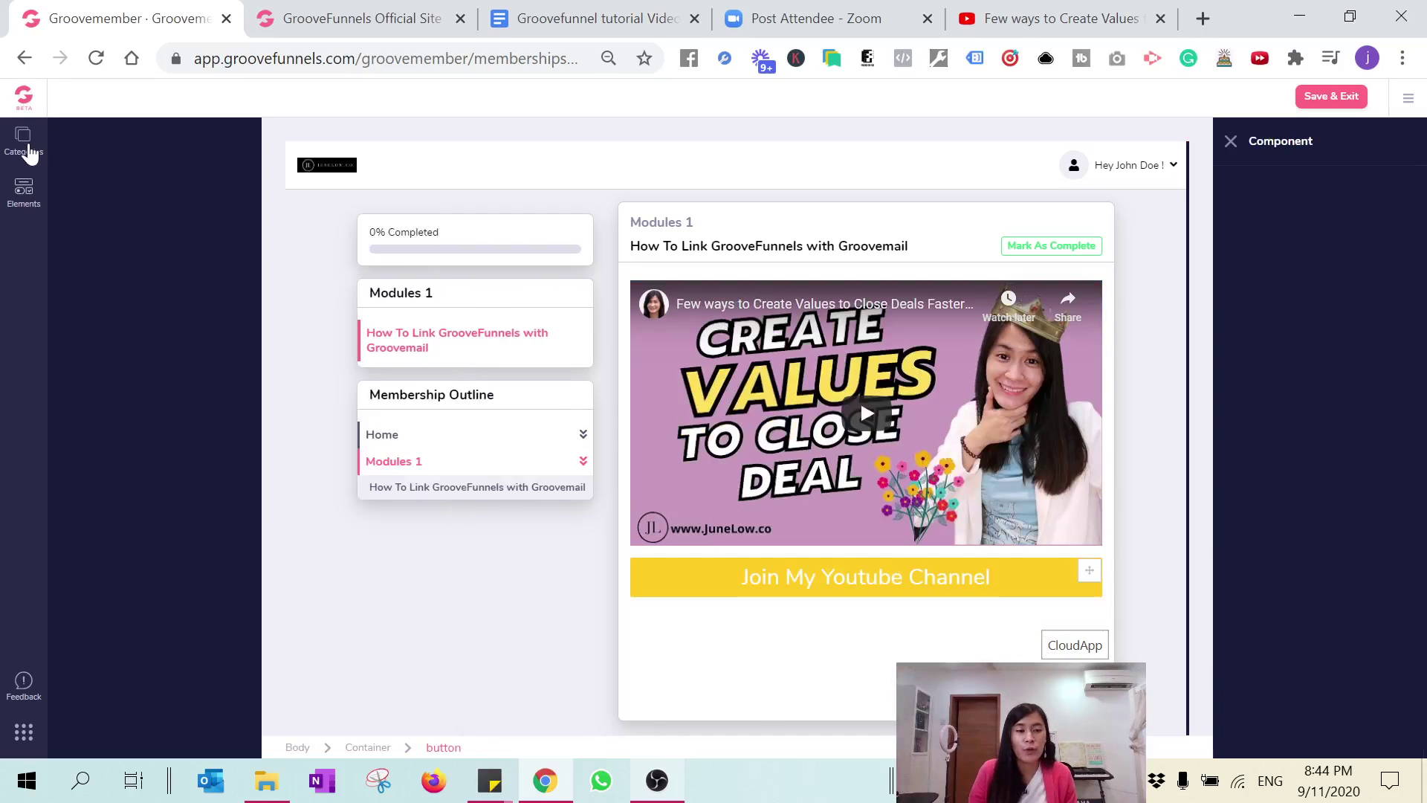
- Create a new membership category named Modules 2
{"action": "left_click", "coordinate": [262, 287]}
{"action": "left_click", "coordinate": [18, 148]}
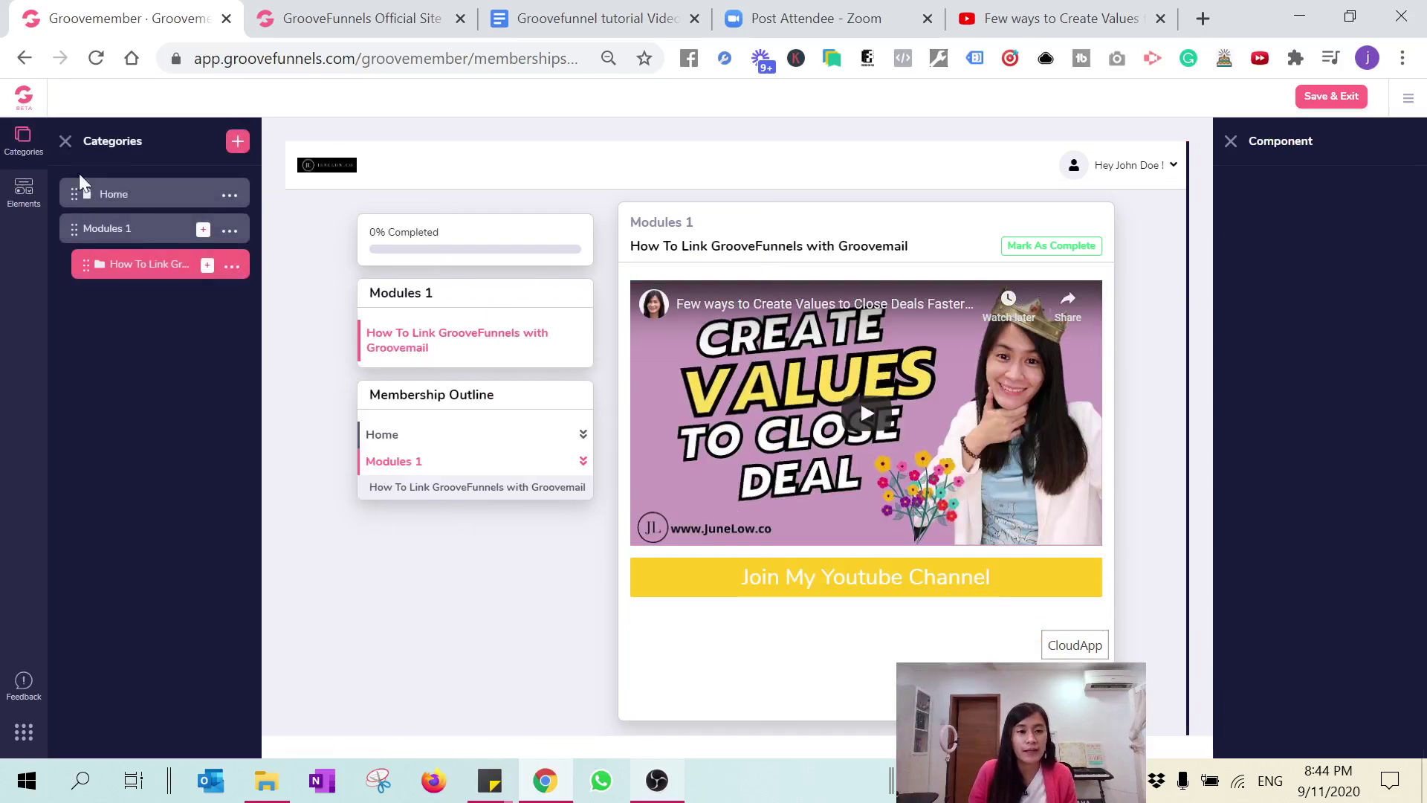
{"action": "left_click", "coordinate": [236, 144]}
{"action": "type", "text": "Modules 2"}
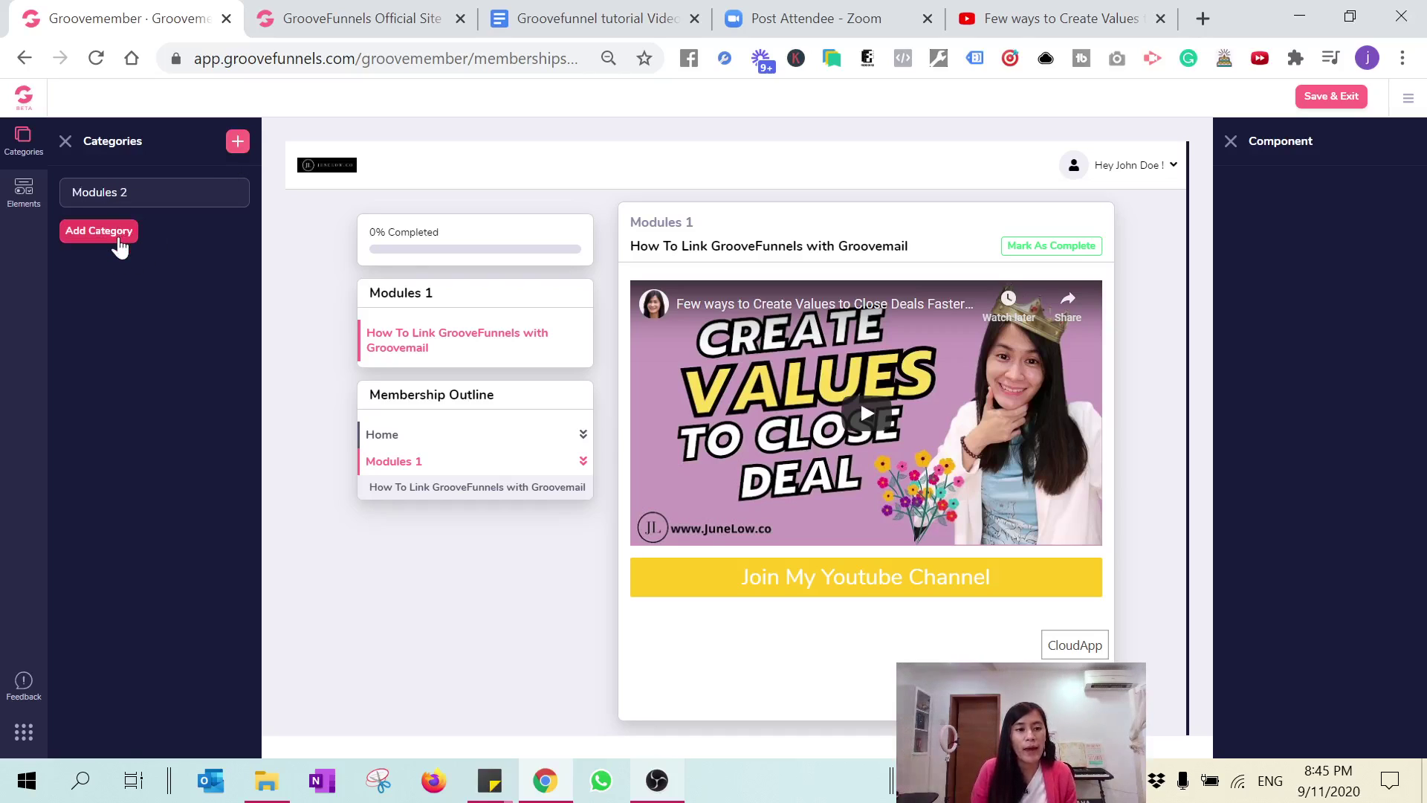
{"action": "left_click", "coordinate": [111, 234]}
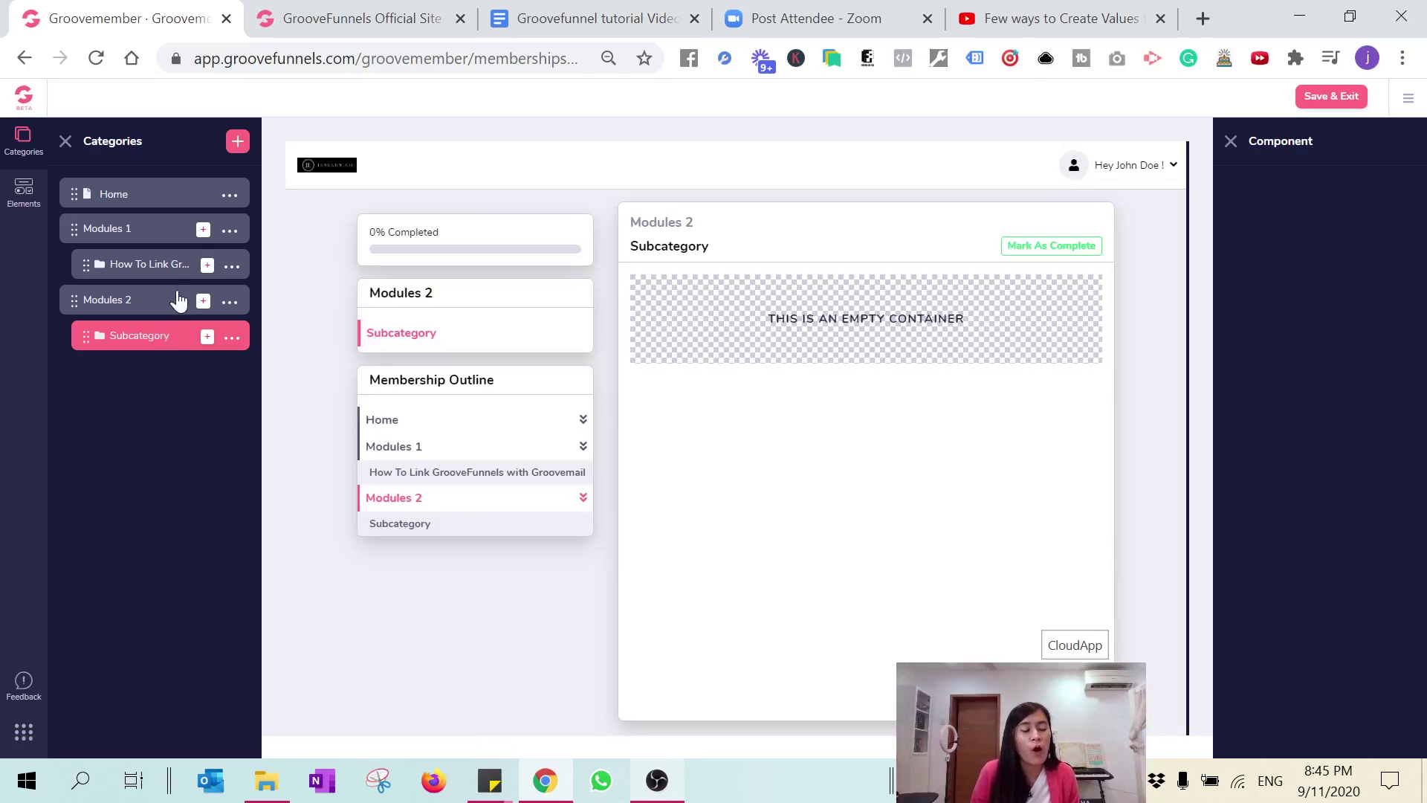
- Add a lesson post under the Modules 2 Subcategory
{"action": "left_click", "coordinate": [208, 337]}
{"action": "type", "text": "xxxxx"}
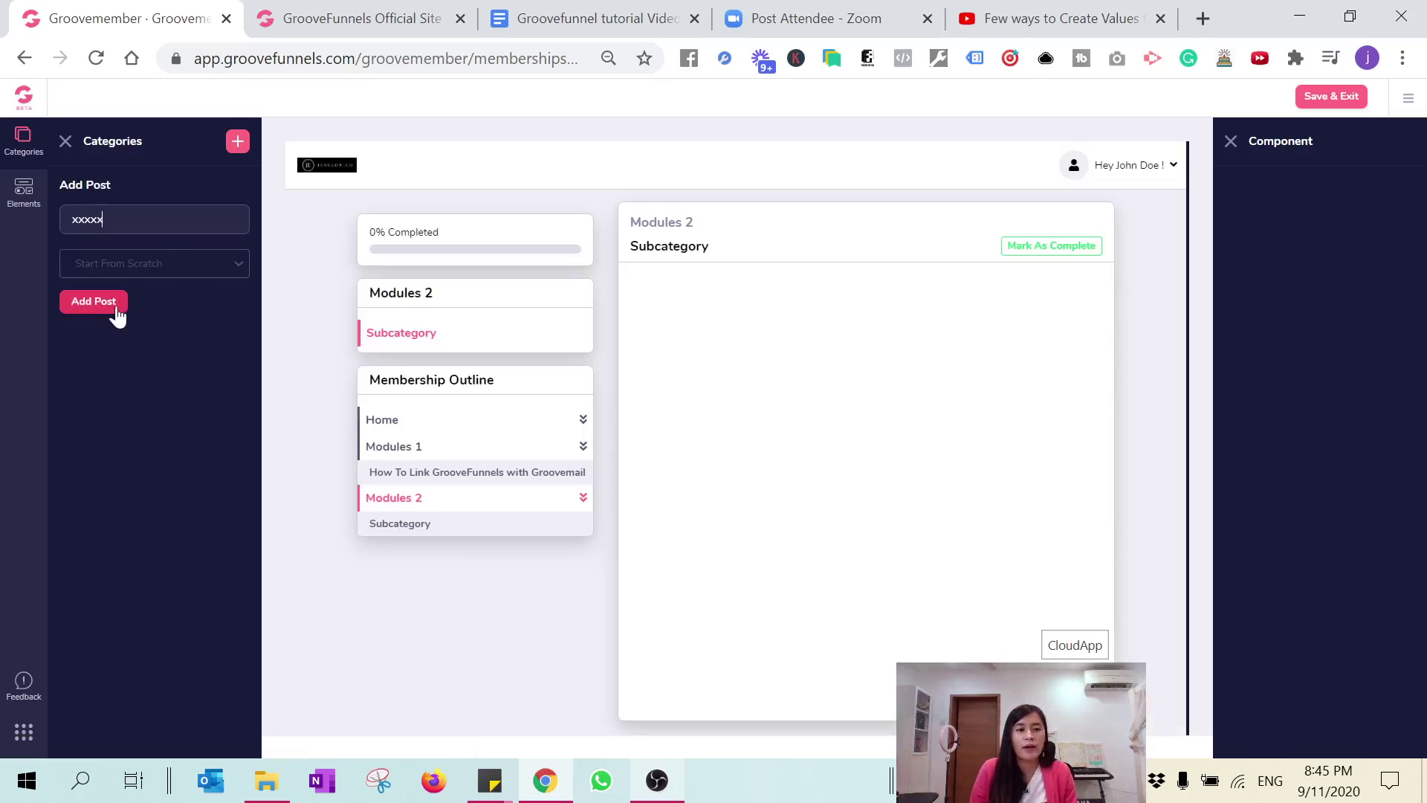
{"action": "left_click", "coordinate": [117, 310]}
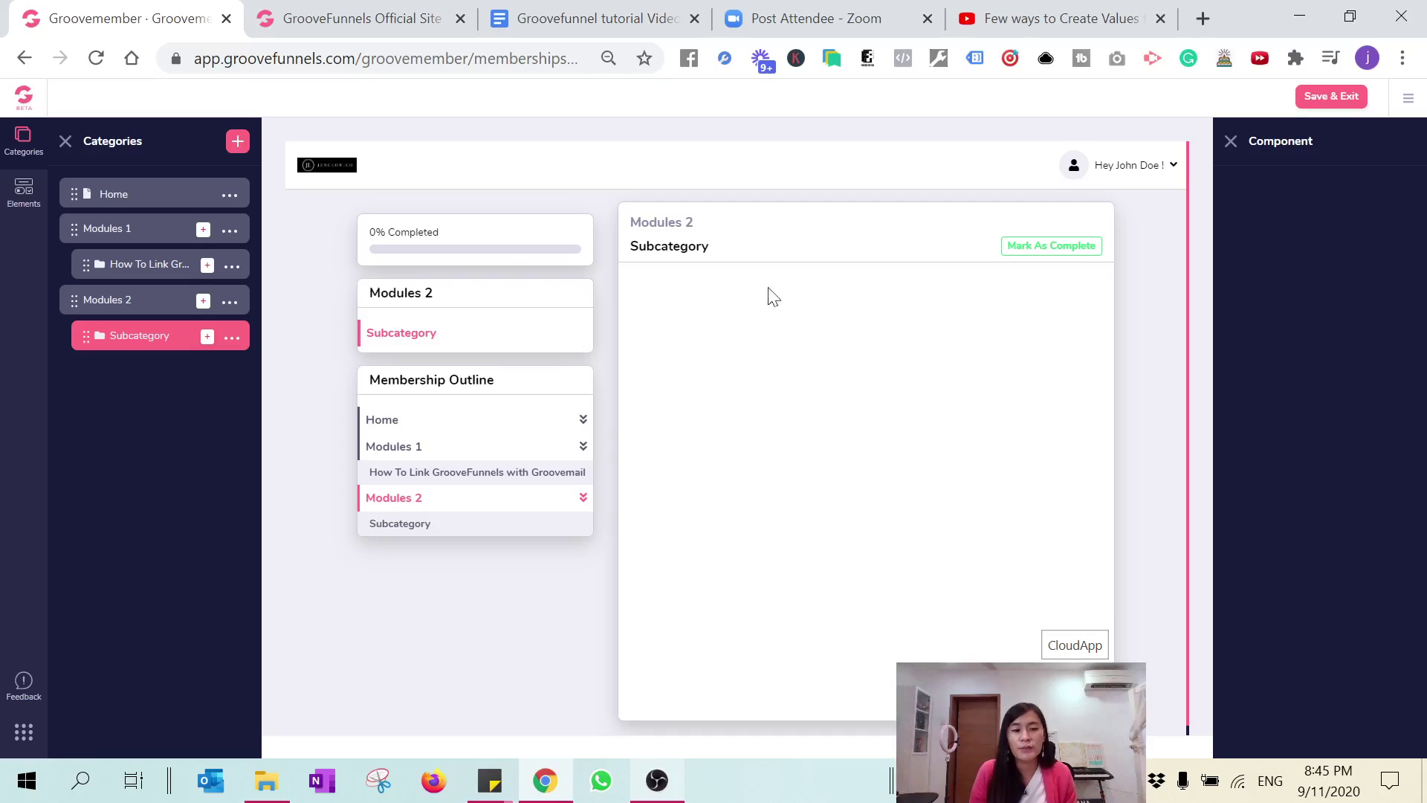
{"action": "left_click", "coordinate": [331, 167]}
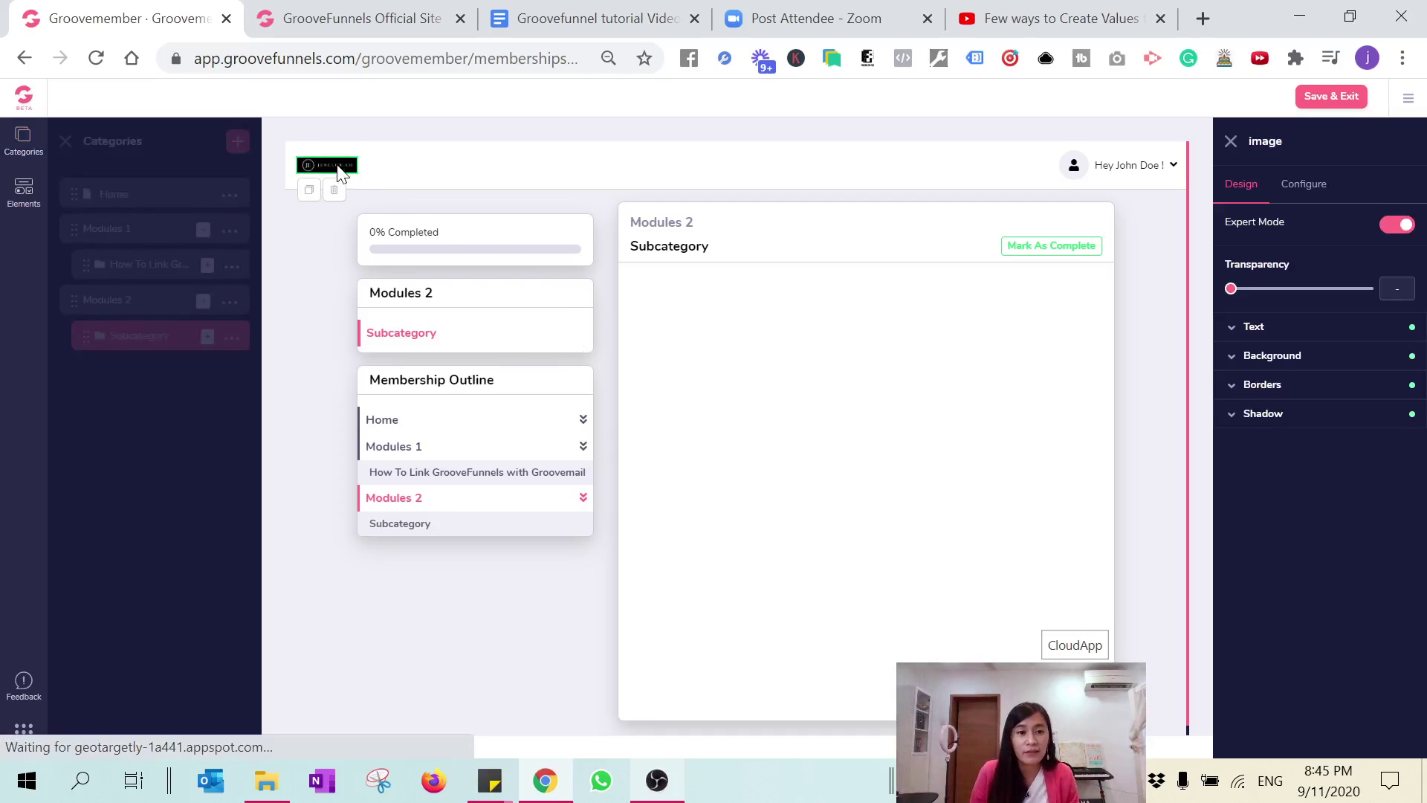
- Require admin approval for comments and enable comments on the Home, Groovemail and Subcategory pages
{"action": "left_click", "coordinate": [1320, 101]}
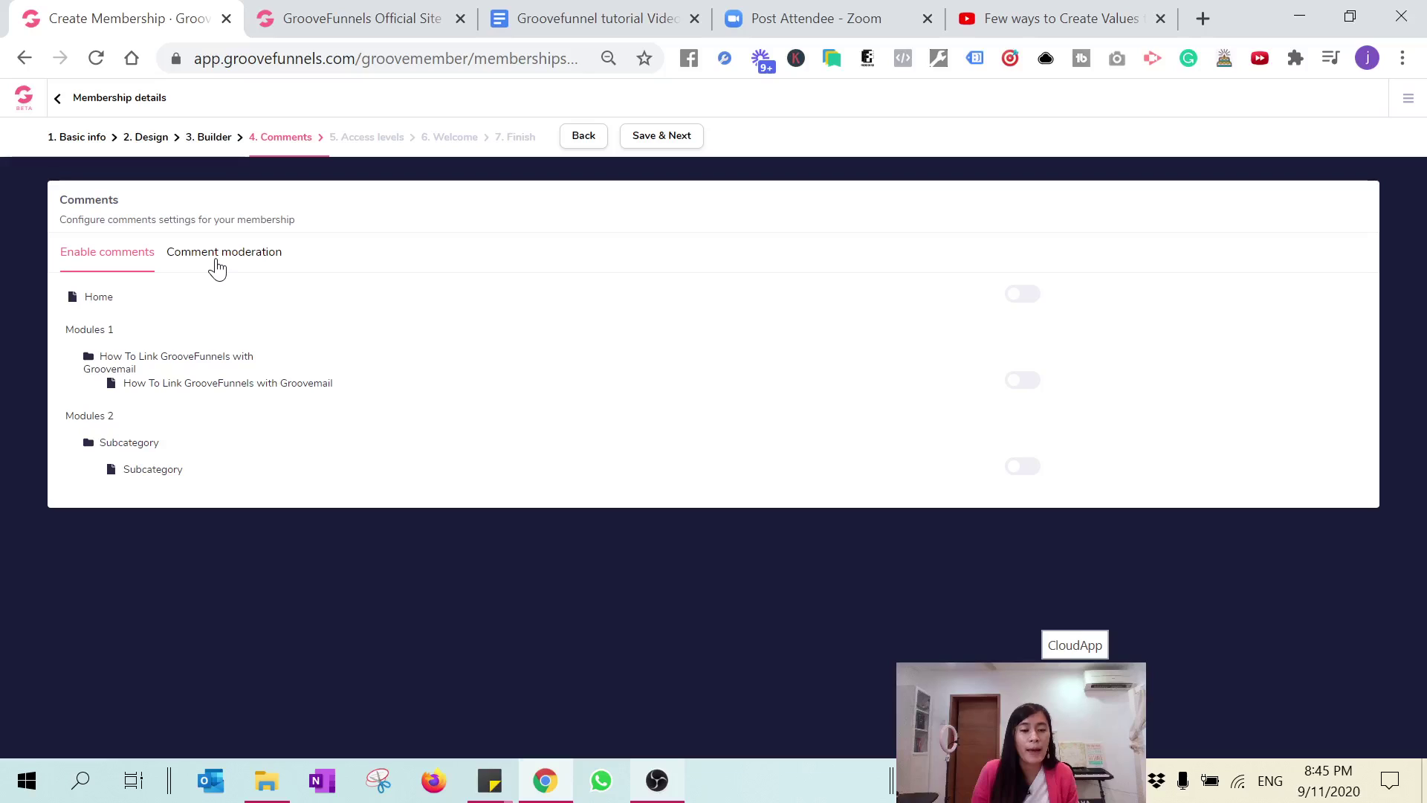
{"action": "left_click", "coordinate": [217, 262]}
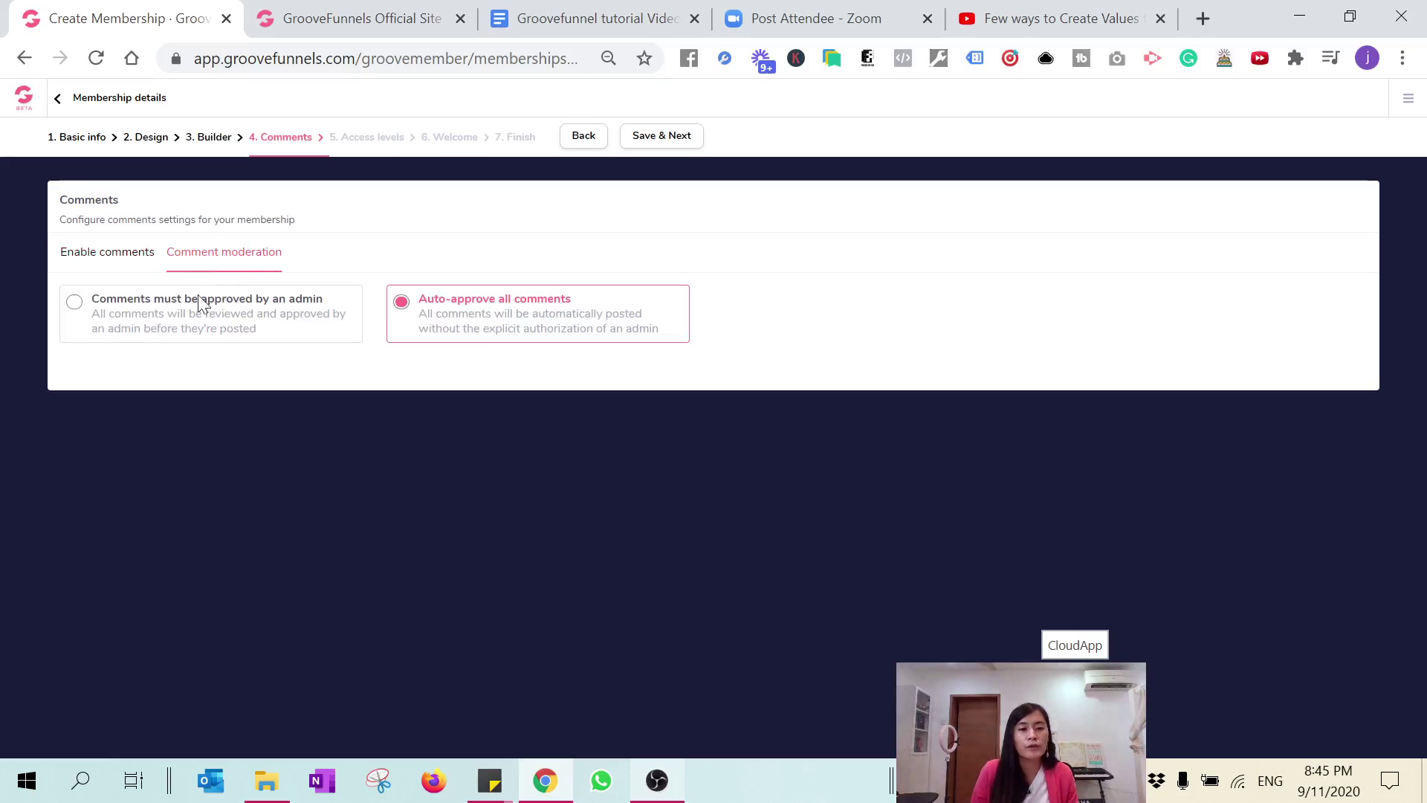
{"action": "left_click", "coordinate": [75, 303]}
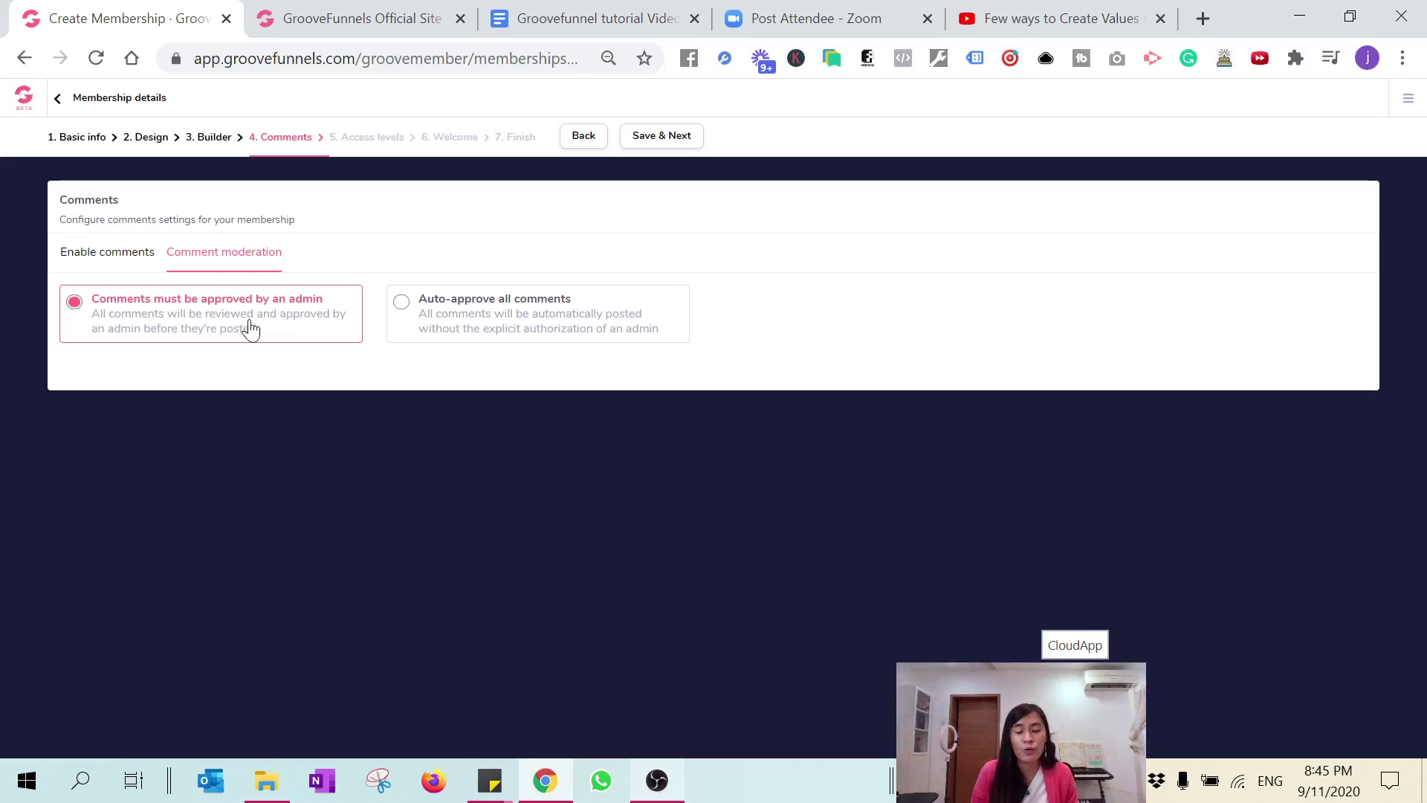
{"action": "left_click", "coordinate": [112, 255]}
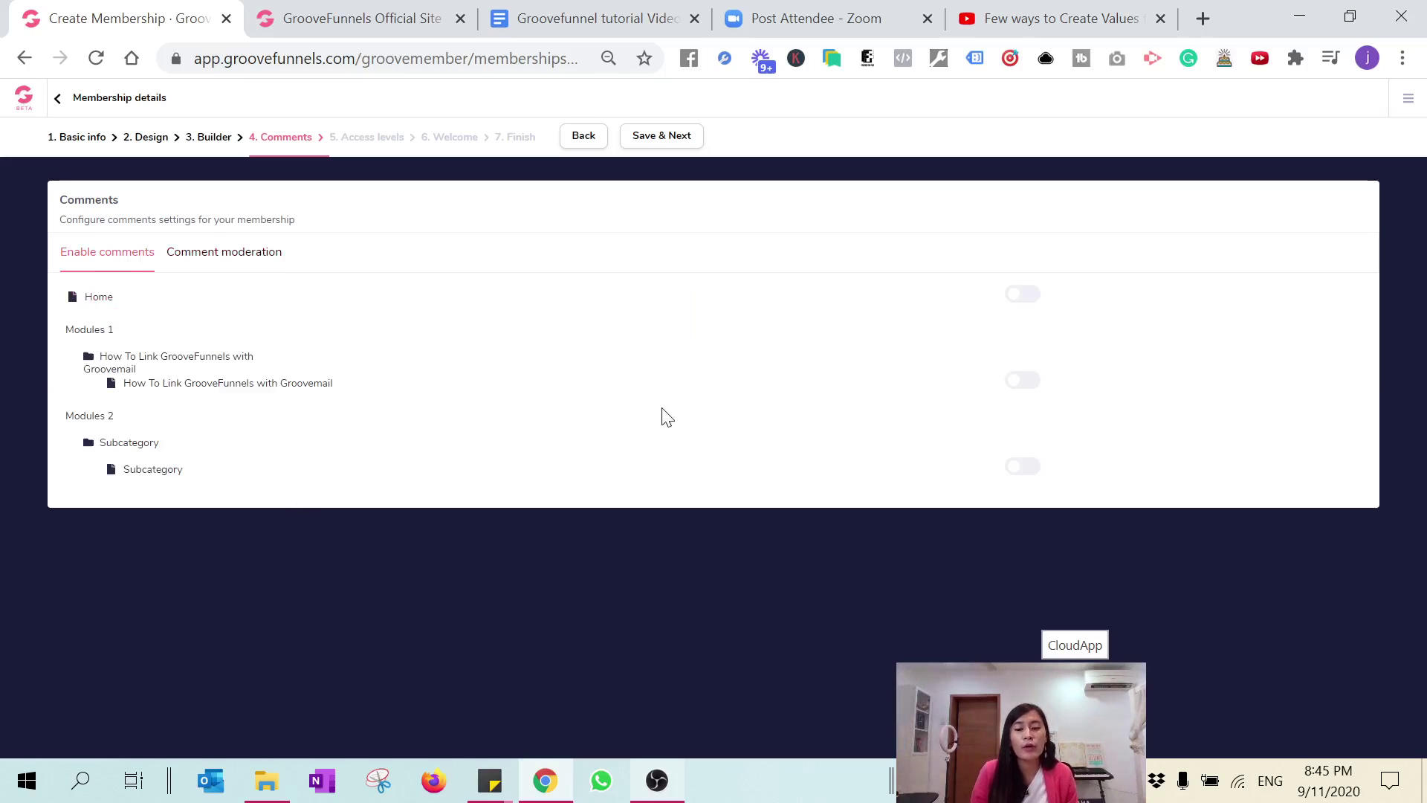
{"action": "left_click", "coordinate": [1025, 297]}
{"action": "left_click", "coordinate": [1030, 386]}
{"action": "left_click", "coordinate": [1033, 466]}
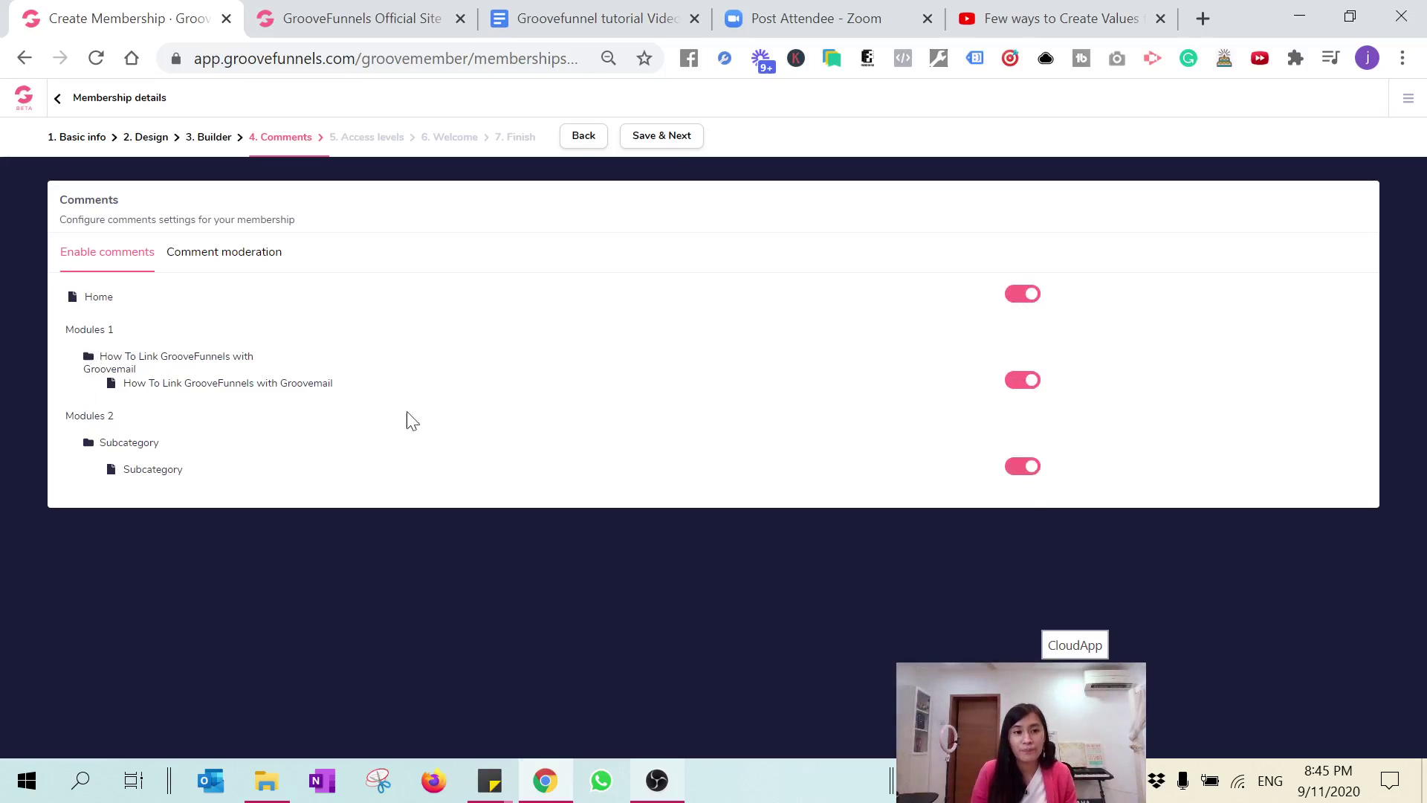
{"action": "left_click", "coordinate": [660, 142]}
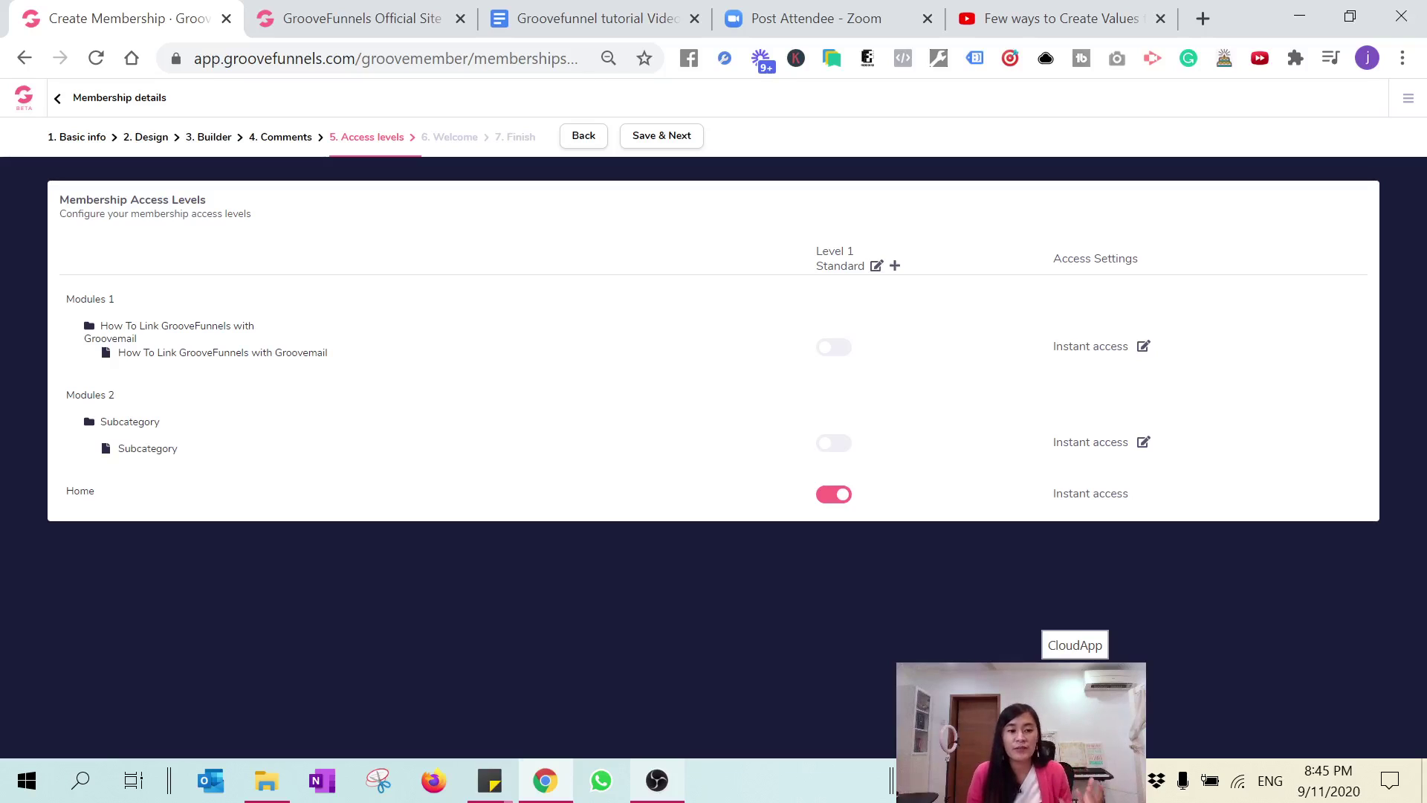
- Create a Platinum Access level with access to the Modules 1 lesson and Subcategory page
{"action": "left_click", "coordinate": [895, 266]}
{"action": "type", "text": "Platinum A"}
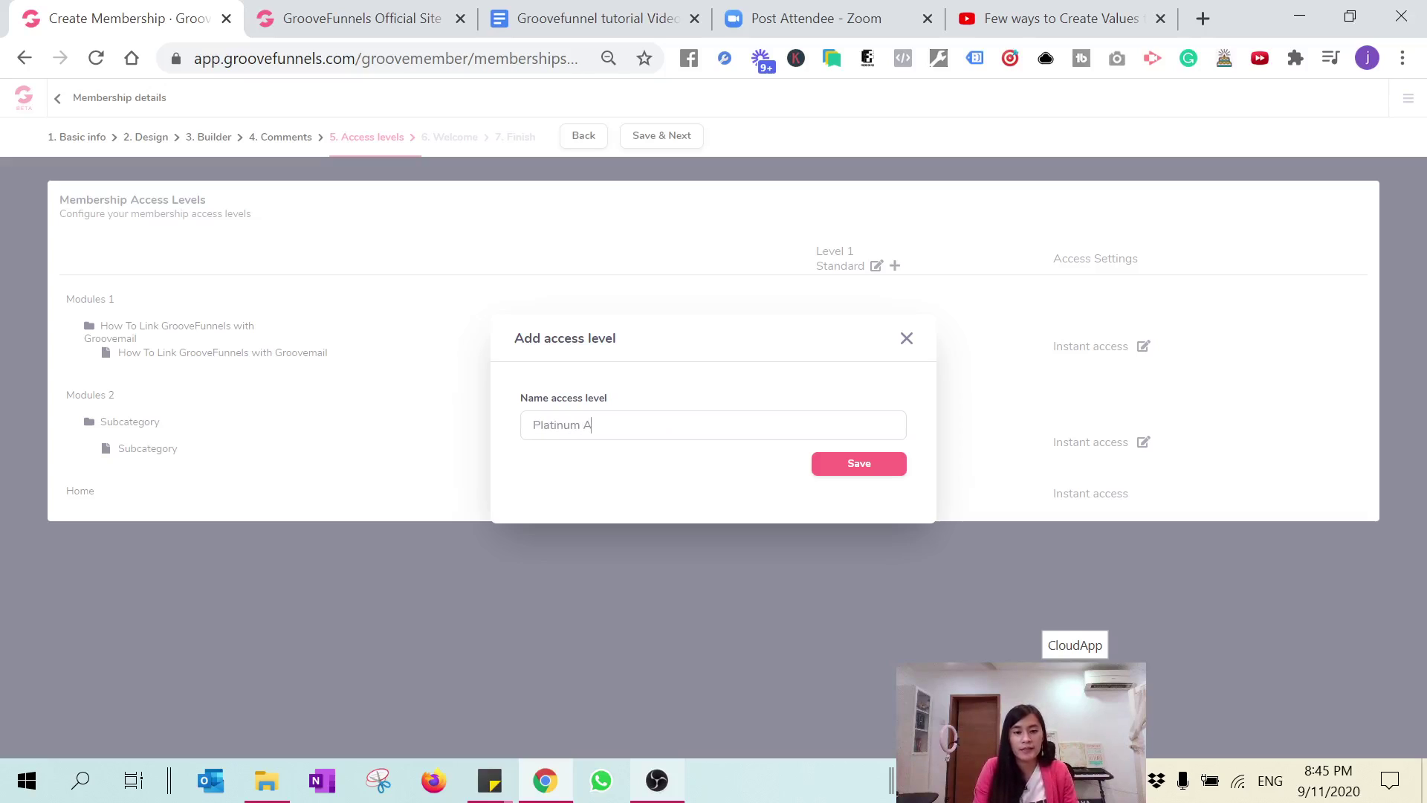
{"action": "type", "text": "ccess"}
{"action": "left_click", "coordinate": [847, 464]}
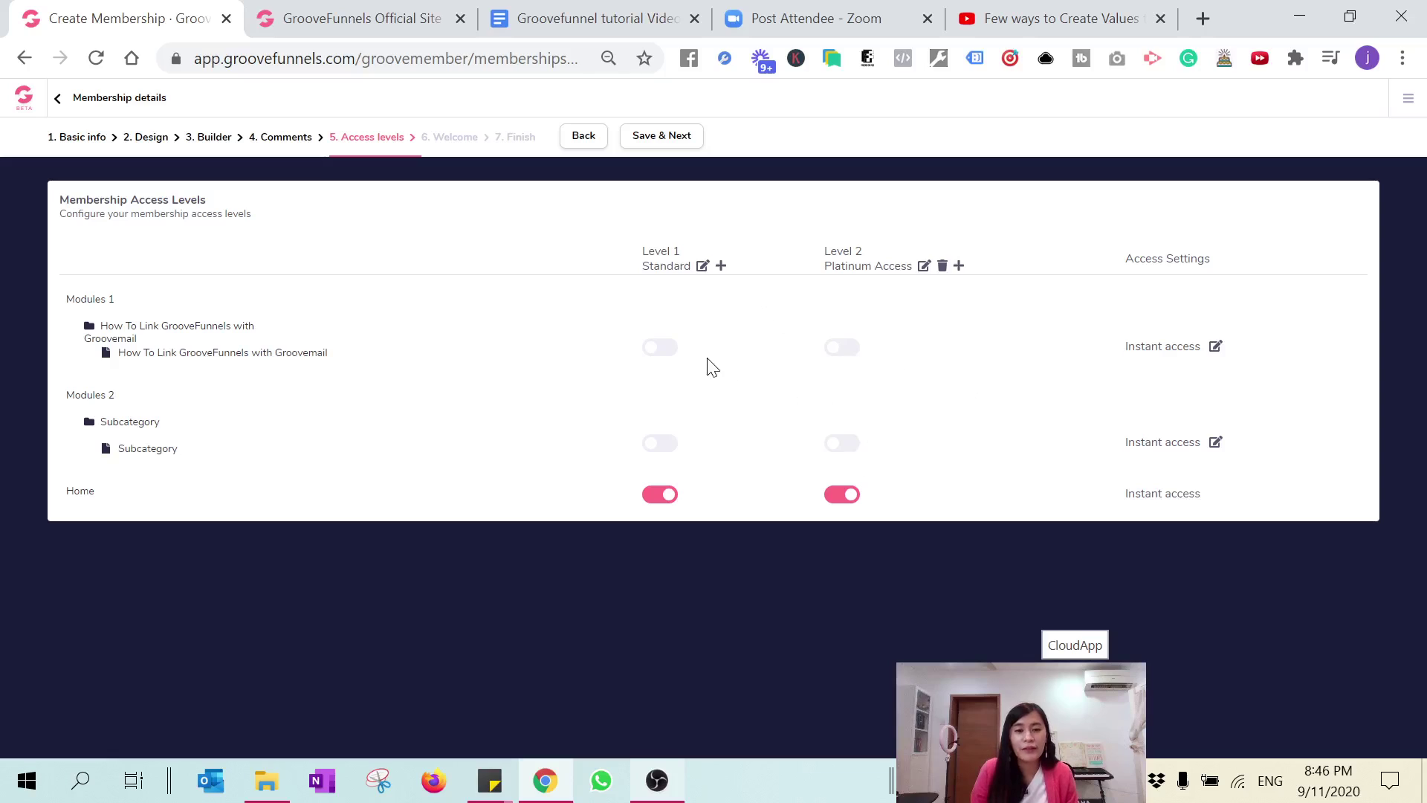
{"action": "left_click_drag", "start_coordinate": [824, 265], "coordinate": [894, 266]}
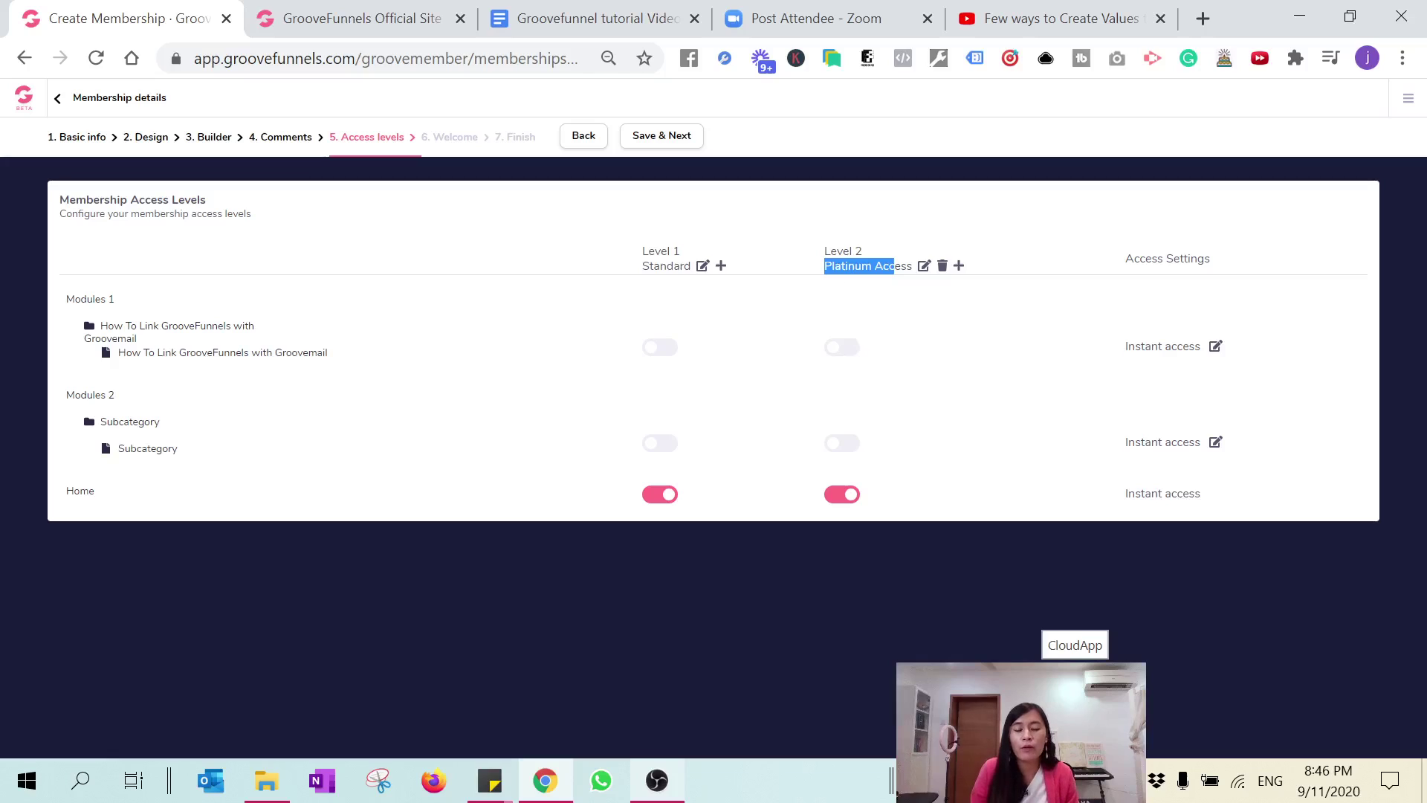
{"action": "left_click", "coordinate": [829, 279]}
{"action": "left_click", "coordinate": [841, 445]}
{"action": "left_click", "coordinate": [845, 349]}
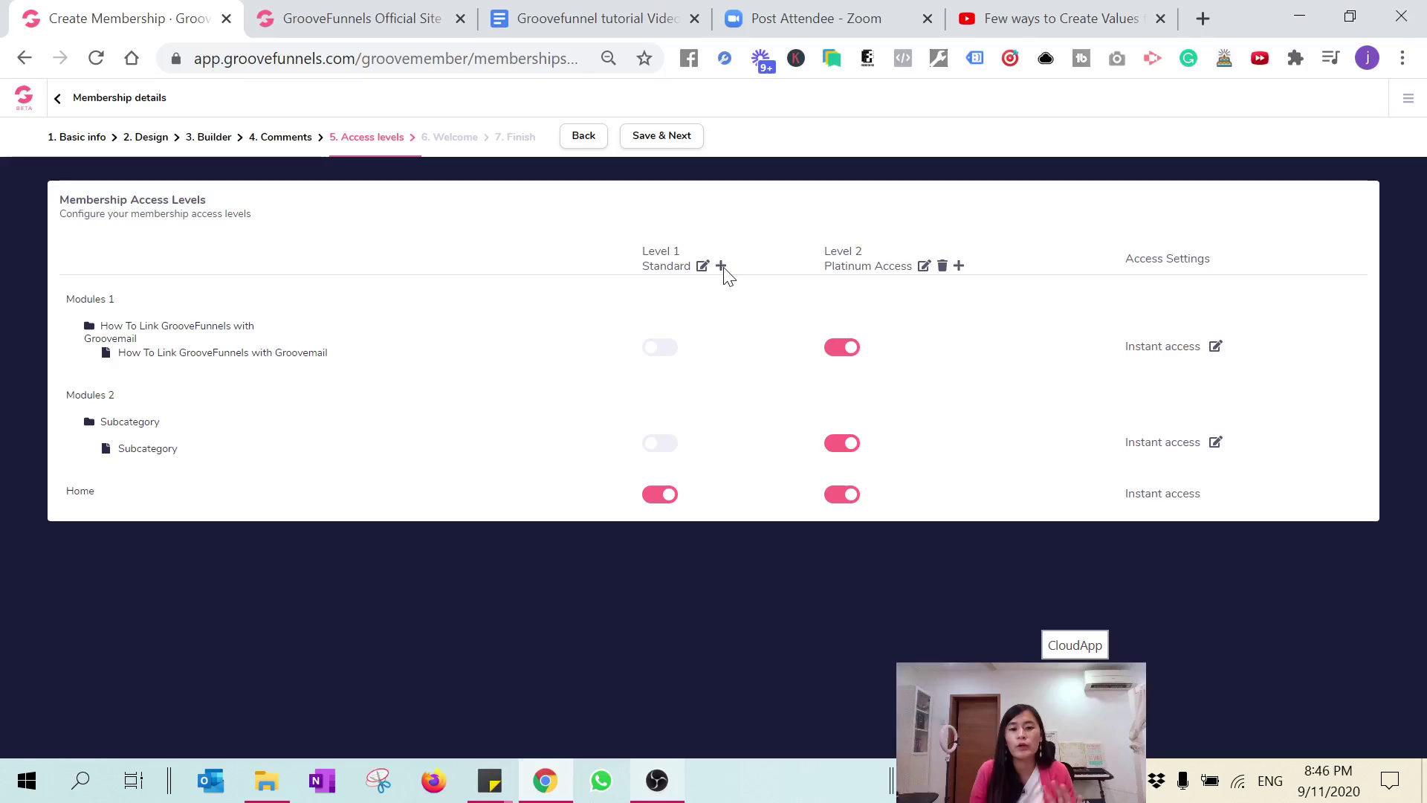
{"action": "left_click", "coordinate": [648, 145]}
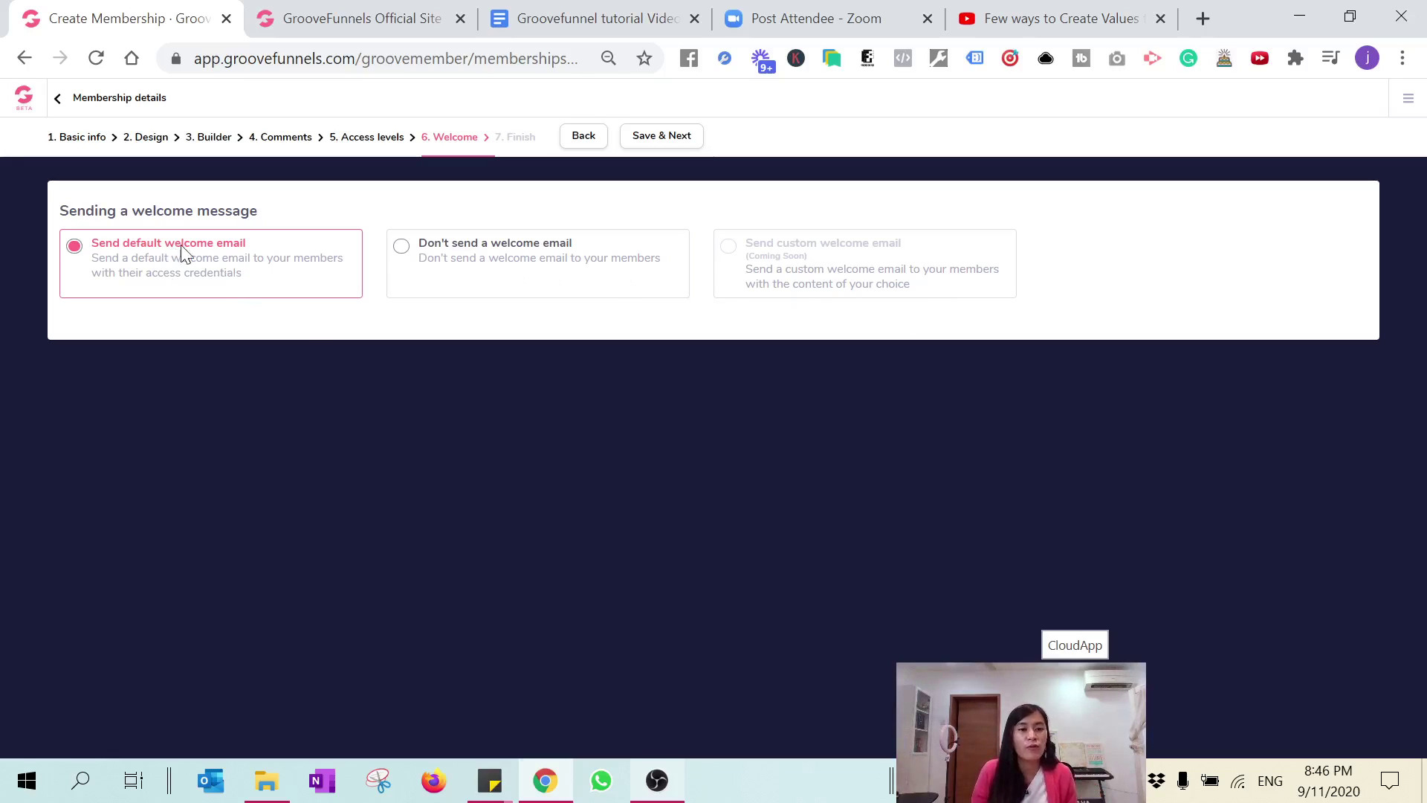
{"action": "left_click", "coordinate": [437, 251]}
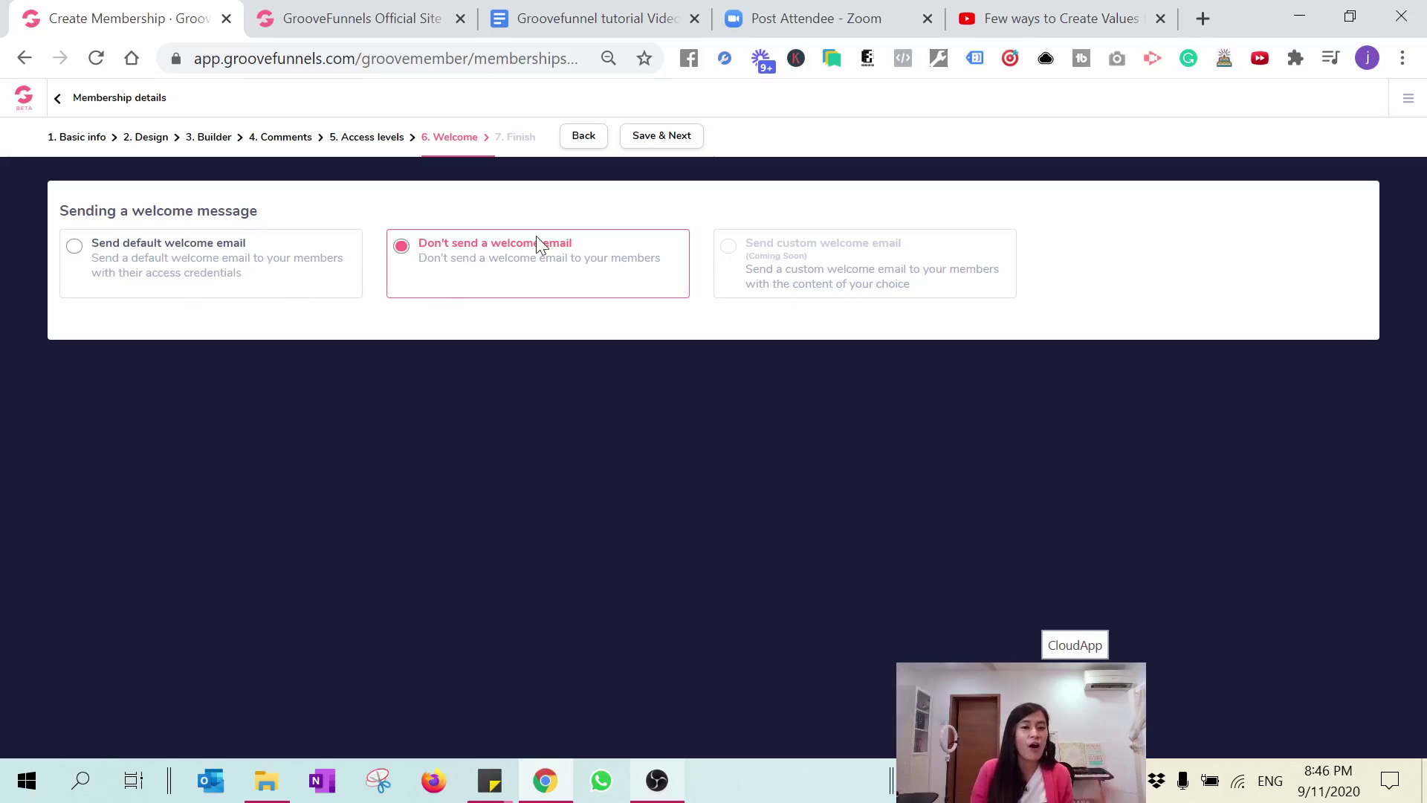
{"action": "left_click", "coordinate": [151, 253]}
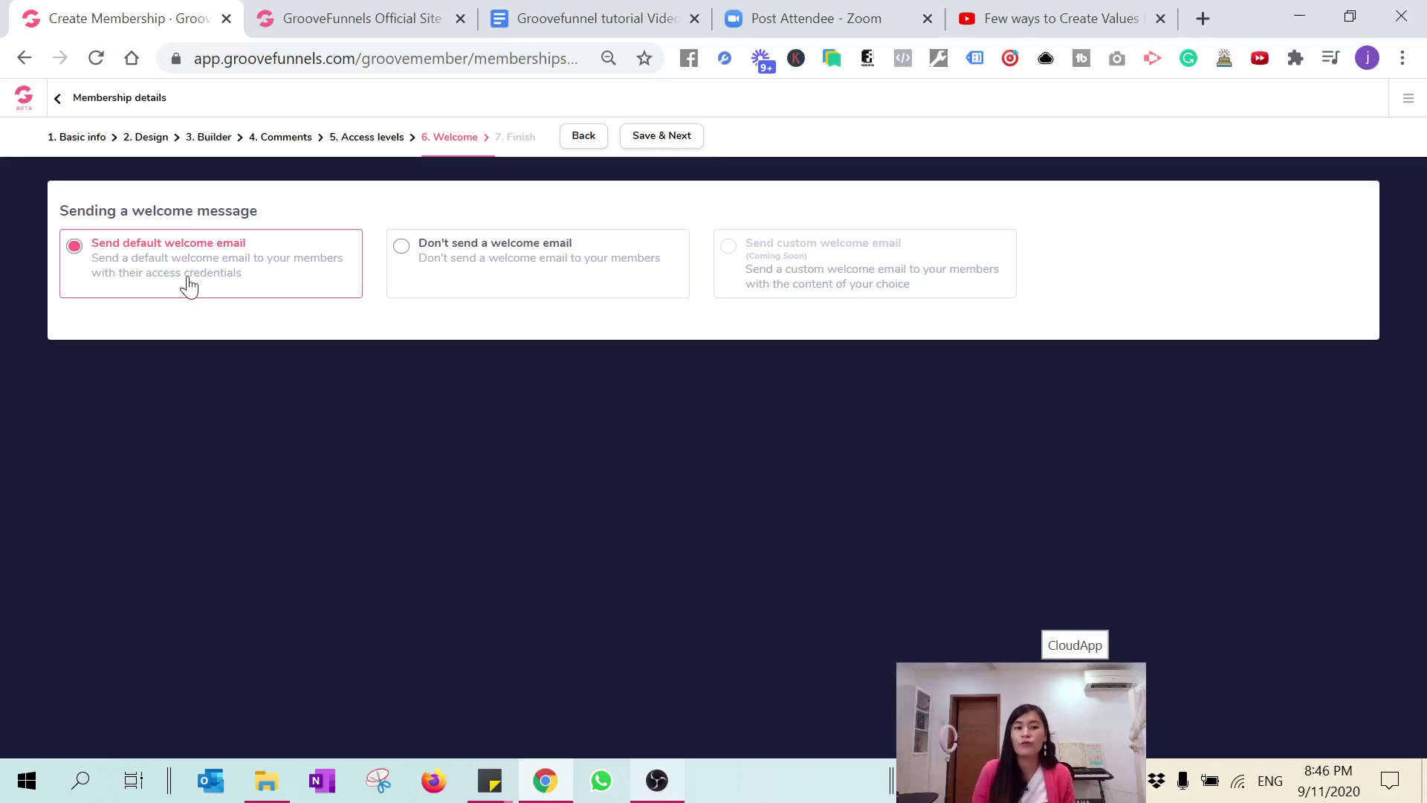
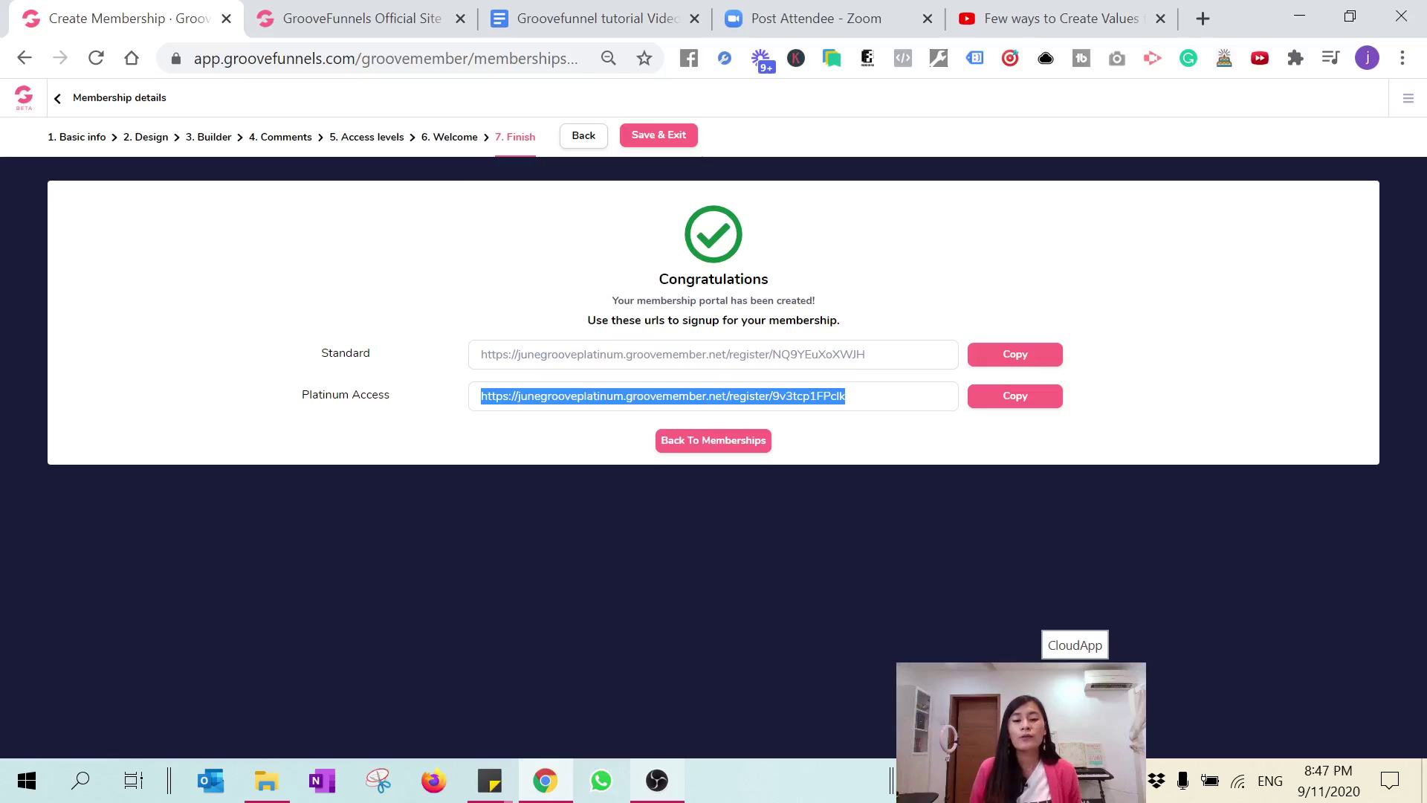
- Copy the Standard membership's signup URL and load its Register page in a new tab
{"action": "left_click", "coordinate": [672, 353]}
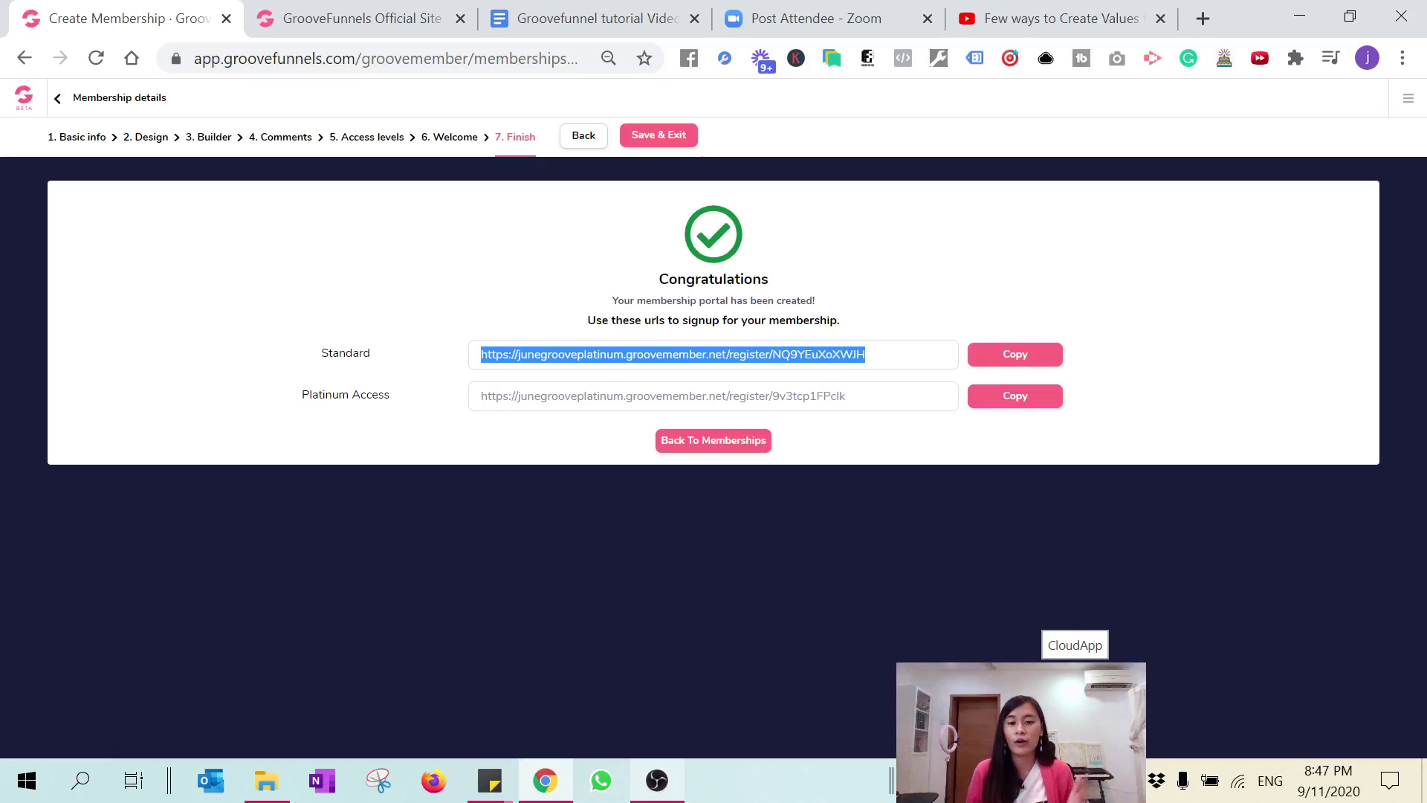
{"action": "left_click", "coordinate": [987, 360]}
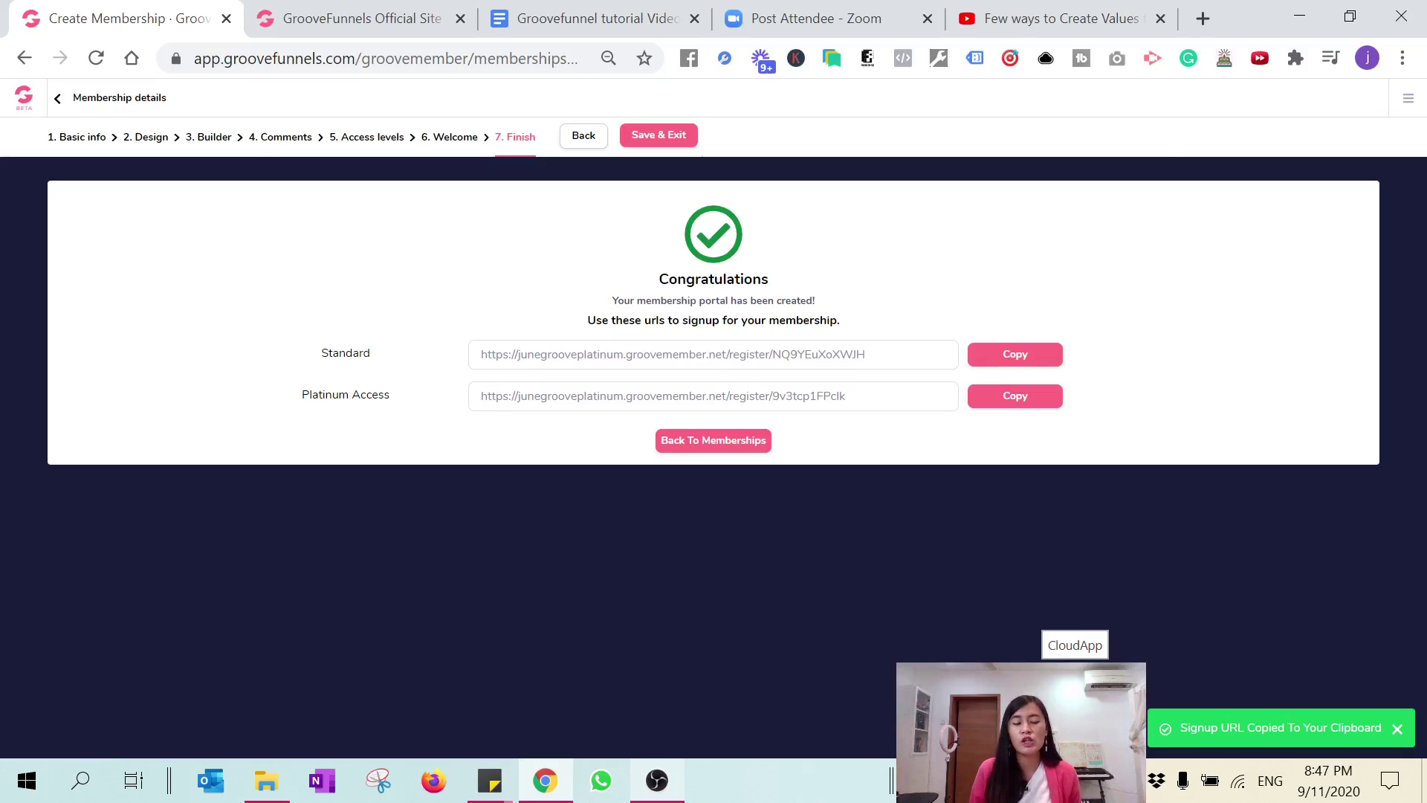
{"action": "left_click", "coordinate": [1204, 20]}
{"action": "key", "text": "ctrl+v"}
{"action": "key", "text": "Return"}
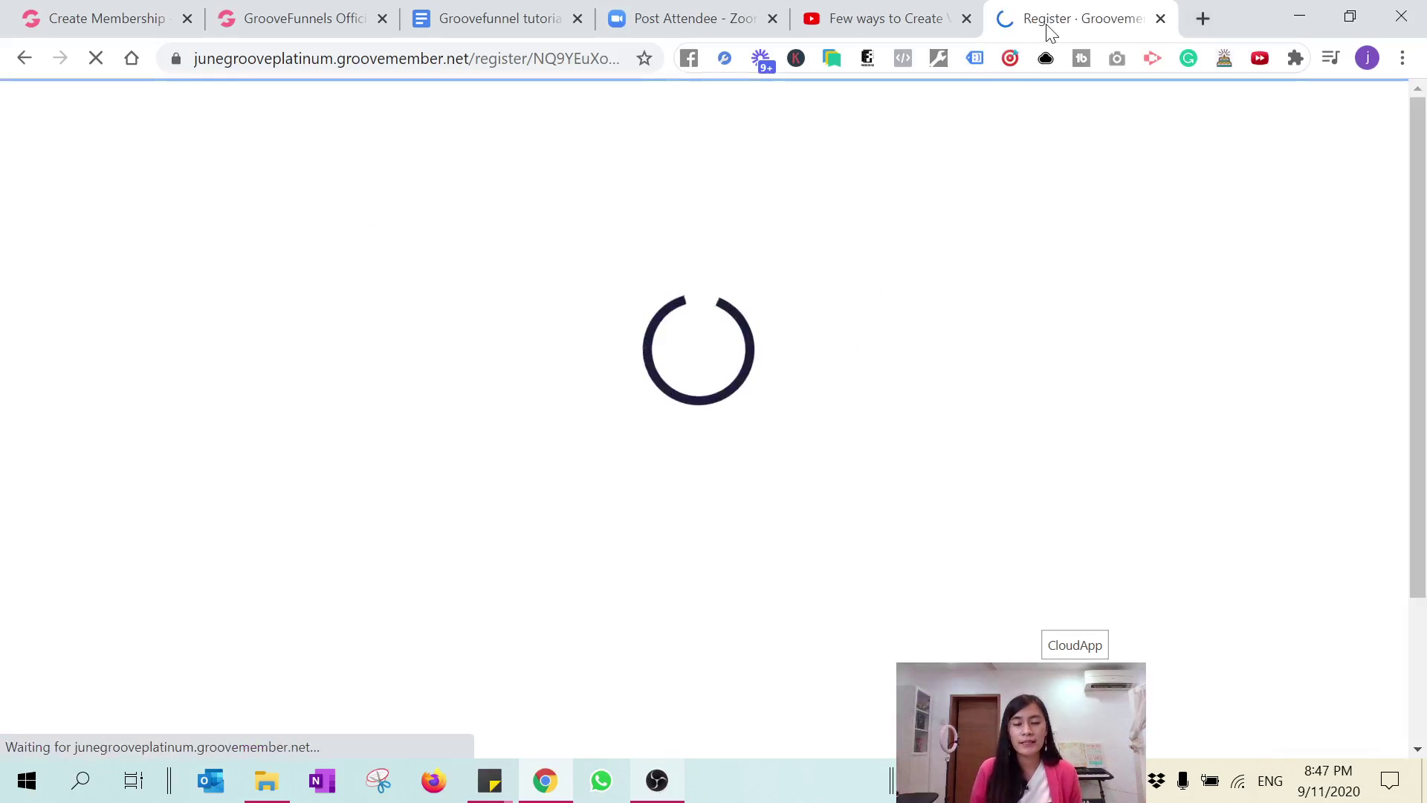
- Fill the Standard Register form with a test member's name, email and password, then submit it
{"action": "left_click", "coordinate": [632, 395]}
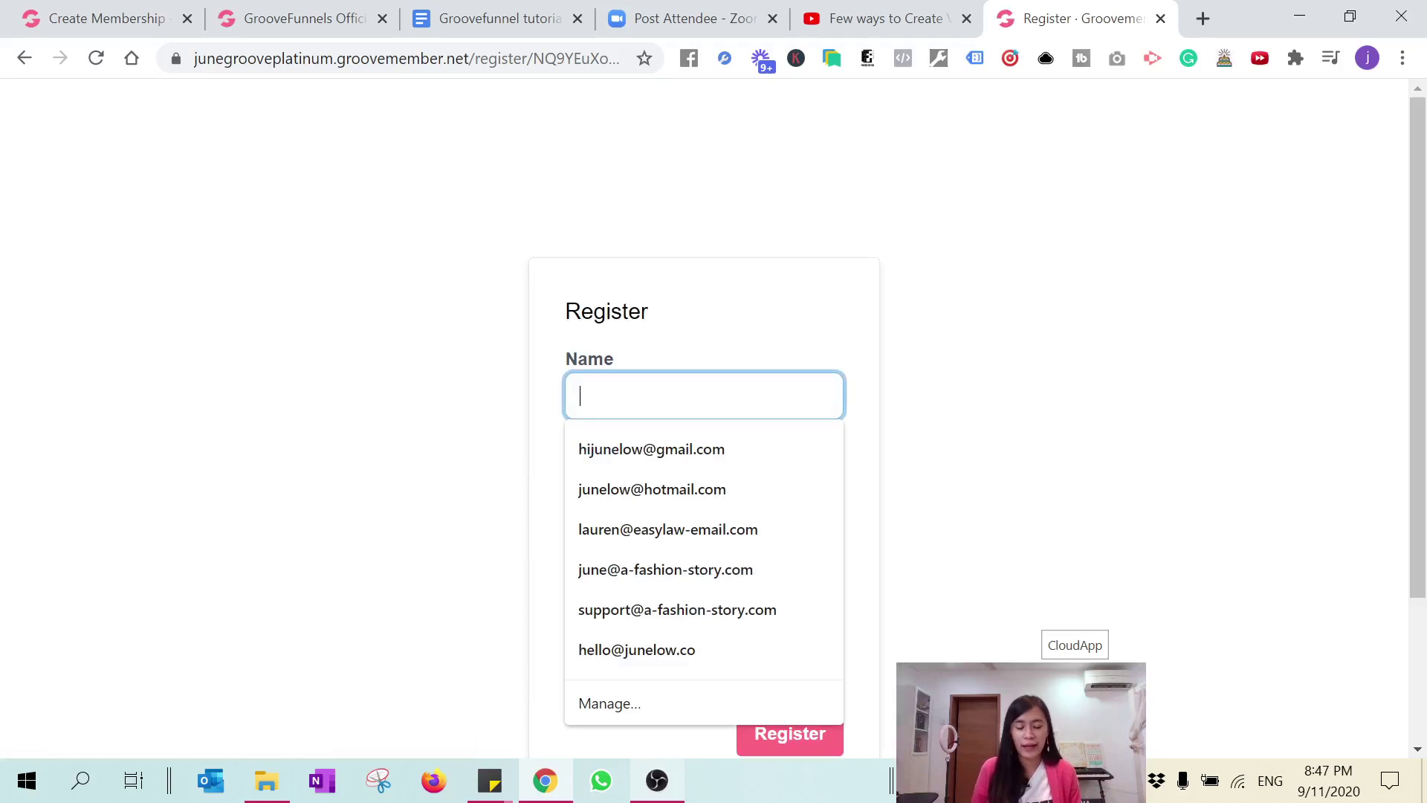
{"action": "type", "text": "June standard"}
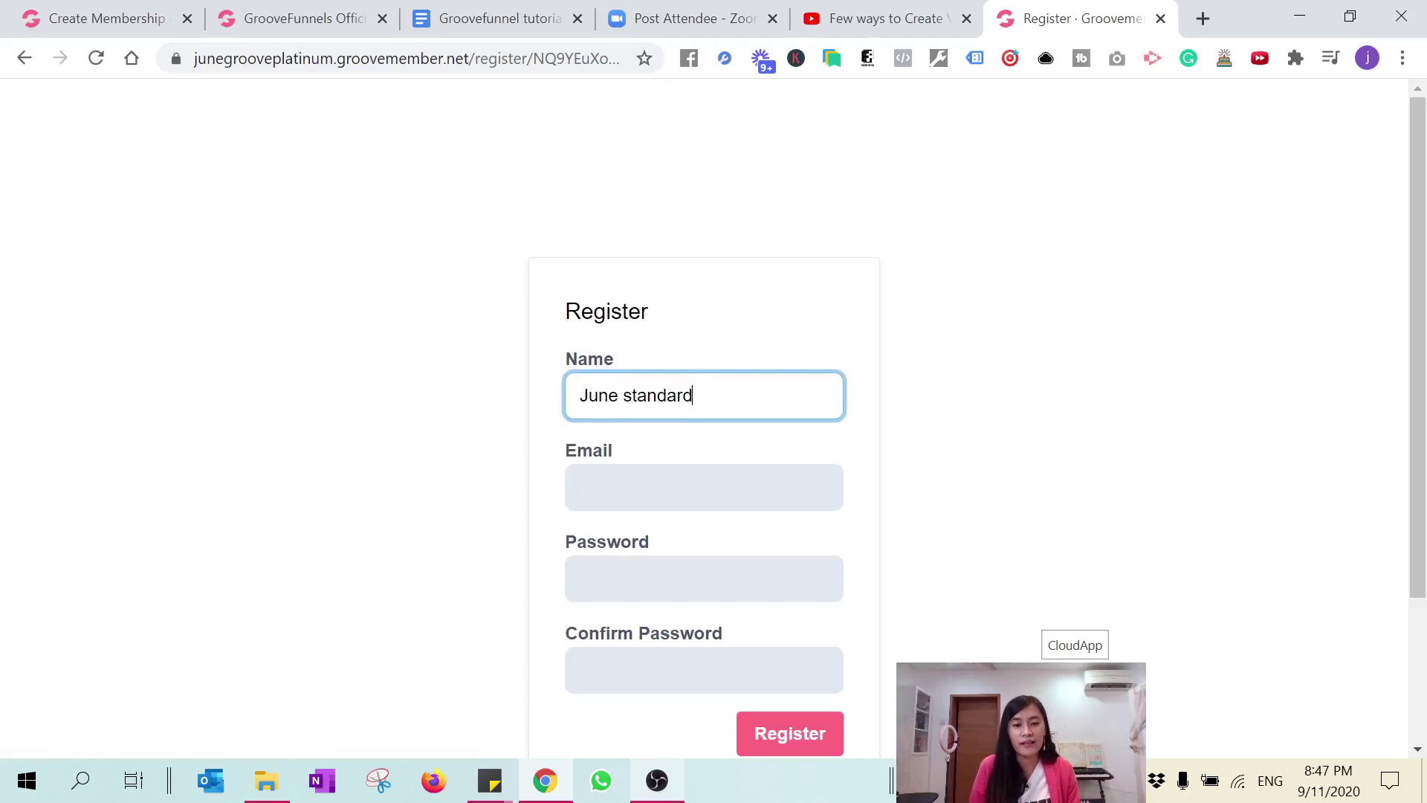
{"action": "key", "text": "Tab"}
{"action": "type", "text": "junel"}
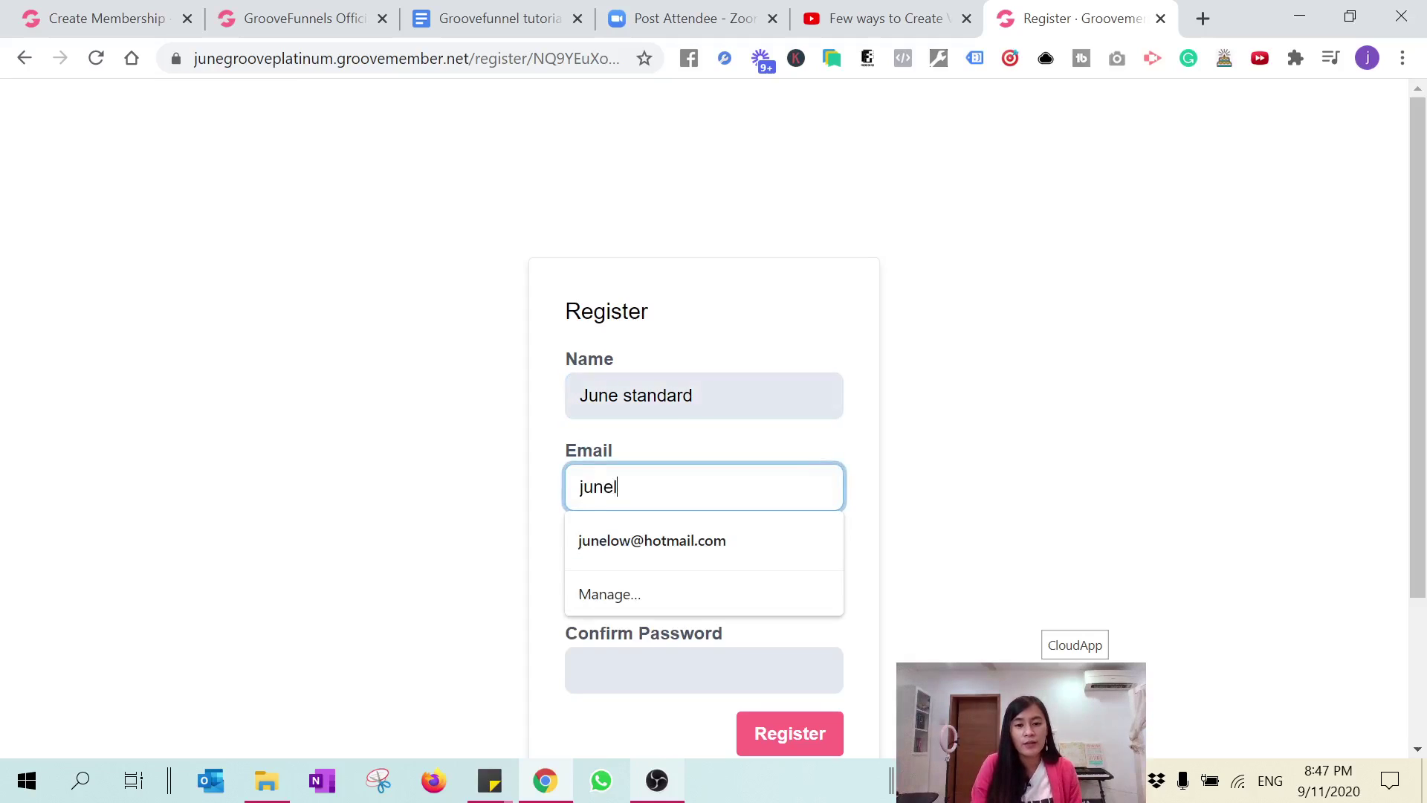
{"action": "key", "text": "BackSpace"}
{"action": "key", "text": "BackSpace"}
{"action": "key", "text": "BackSpace"}
{"action": "key", "text": "BackSpace"}
{"action": "key", "text": "BackSpace"}
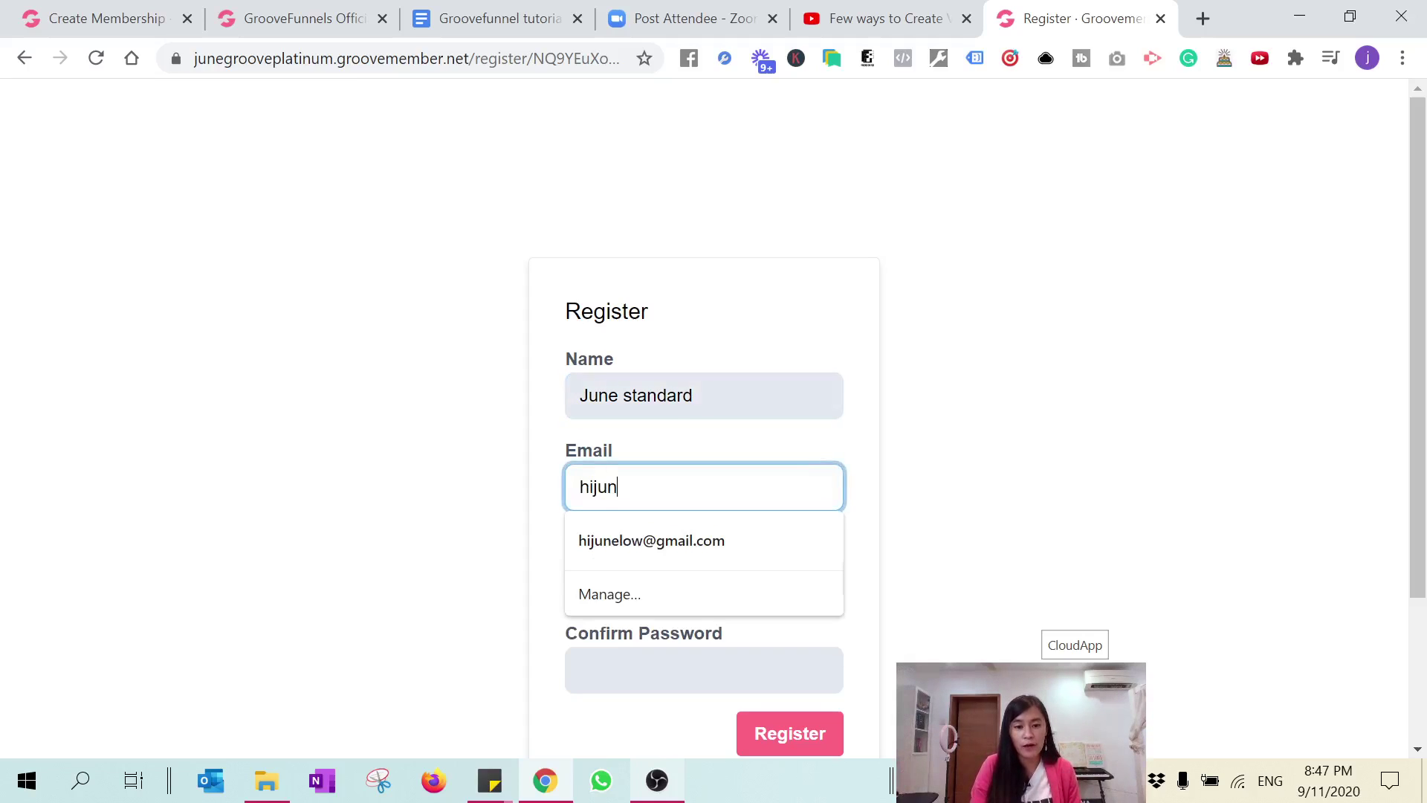
{"action": "left_click", "coordinate": [693, 546]}
{"action": "key", "text": "Tab"}
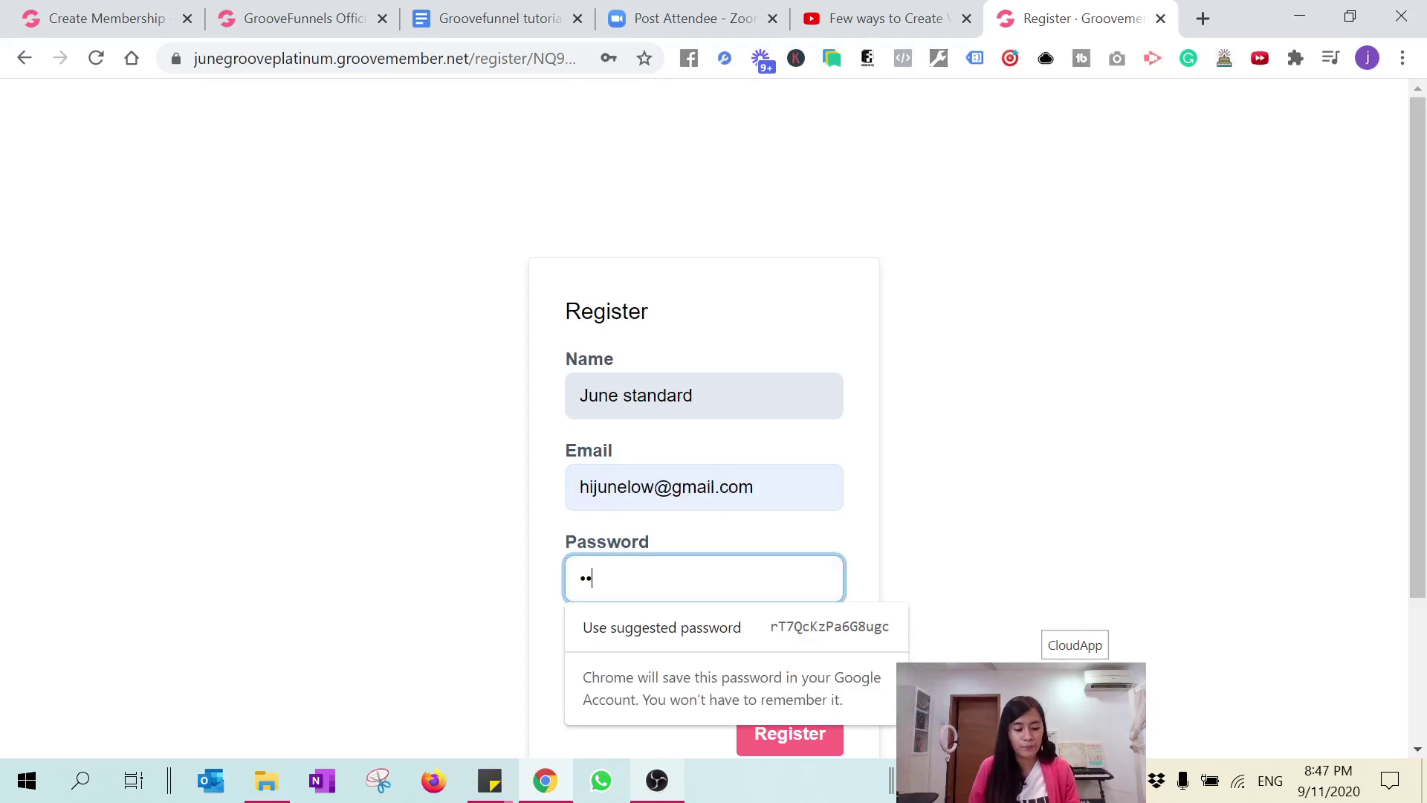
{"action": "key", "text": "Tab"}
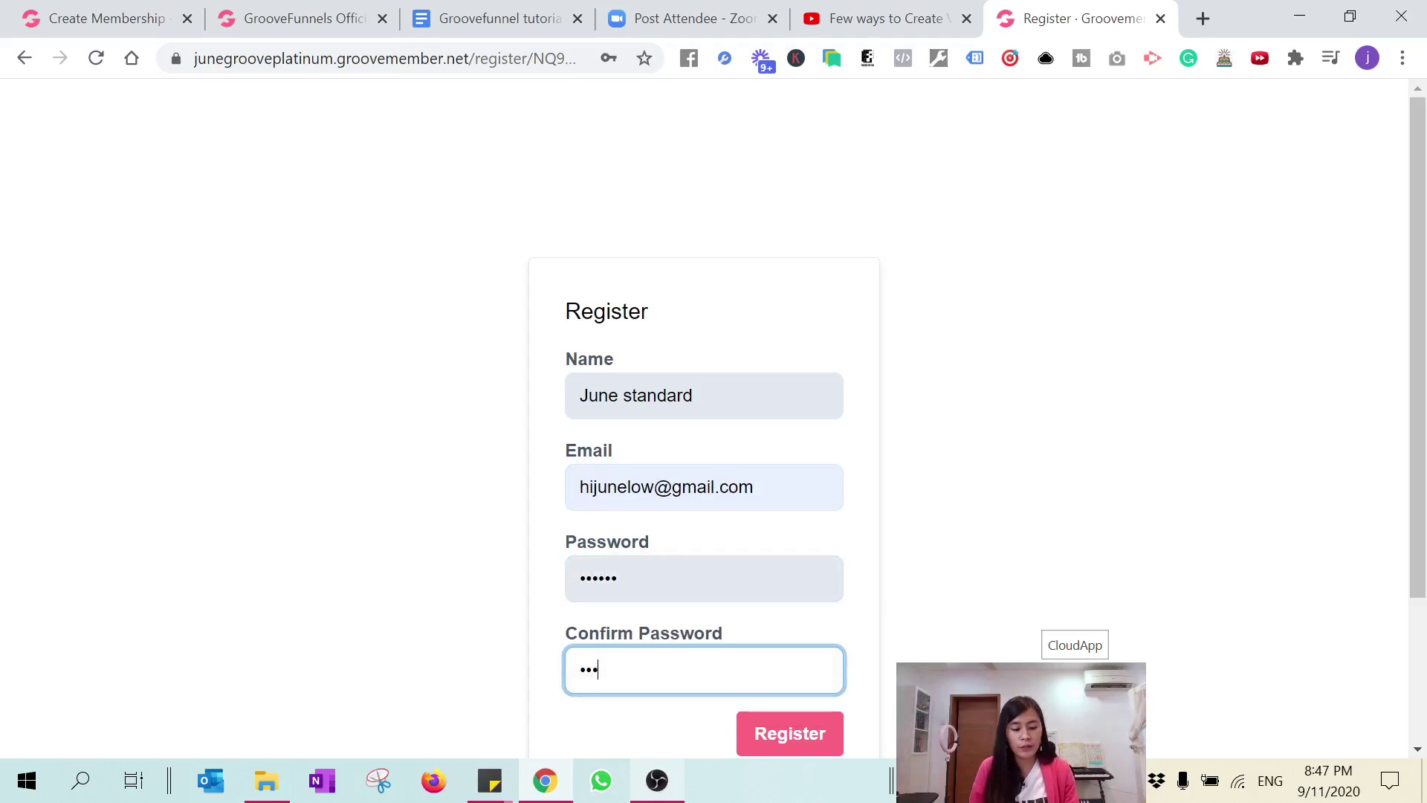
{"action": "scroll", "coordinate": [793, 621], "scroll_direction": "down", "scroll_amount": 2}
{"action": "left_click", "coordinate": [797, 614]}
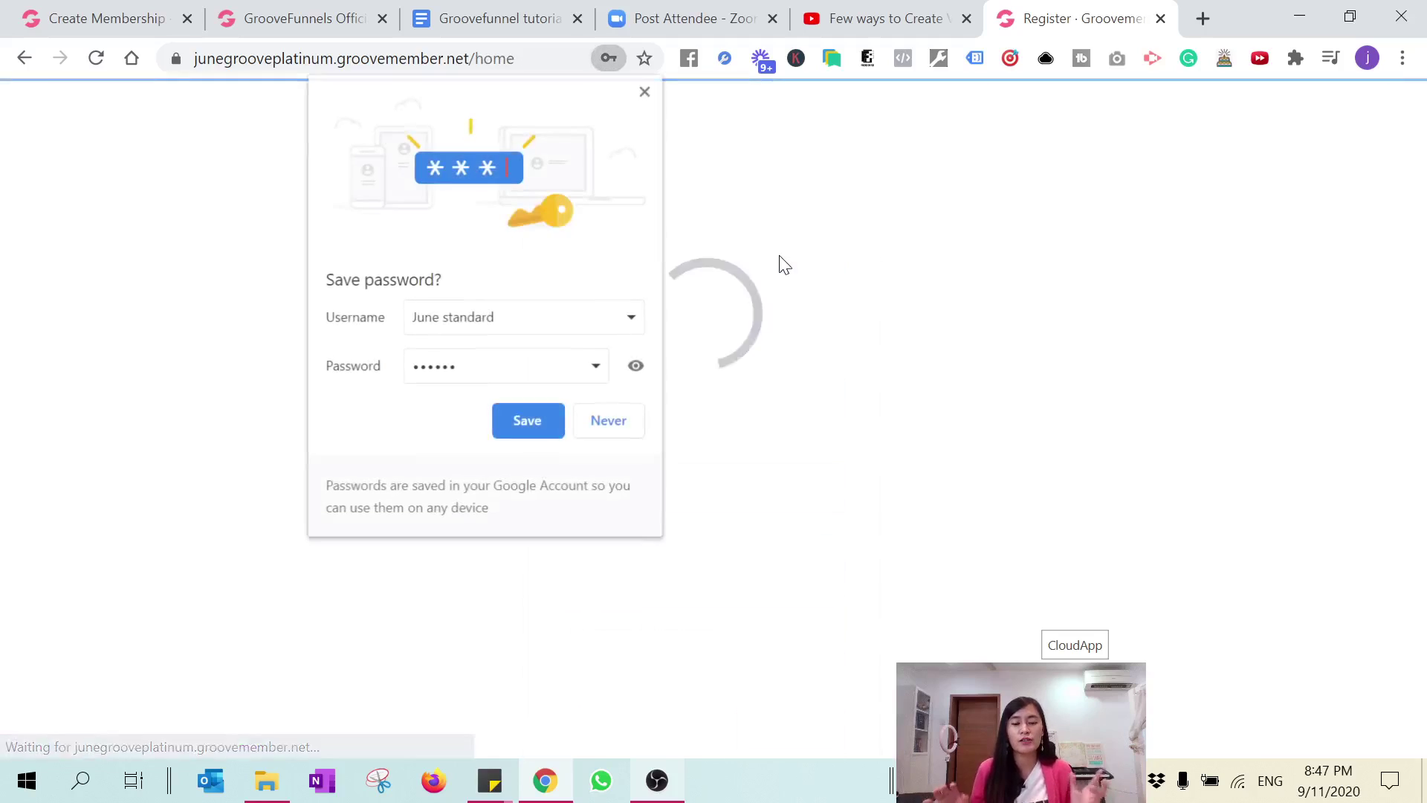
- Dismiss the save-password prompt, reload the portal Home, and review its locked lessons and comments box
{"action": "left_click", "coordinate": [645, 93]}
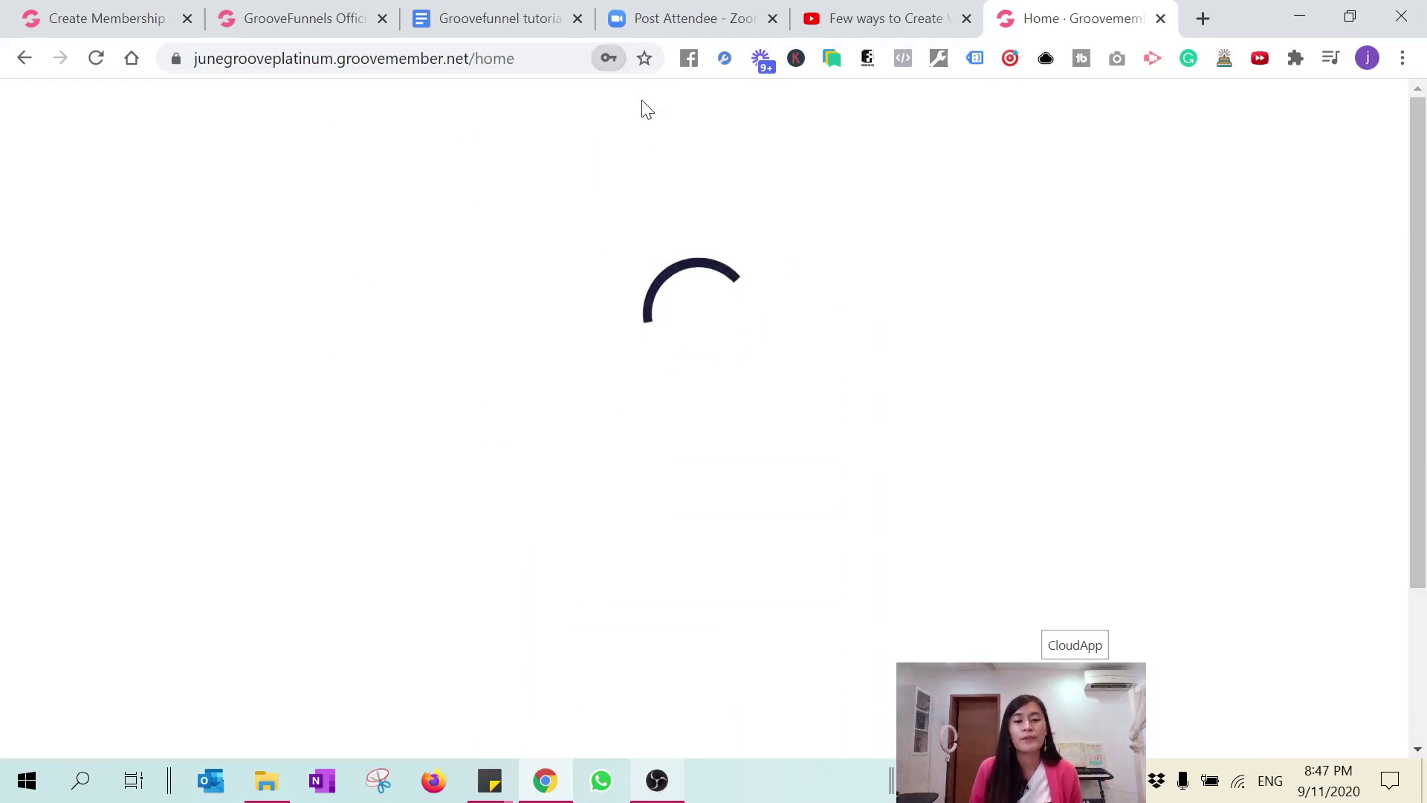
{"action": "scroll", "coordinate": [922, 349], "scroll_direction": "down", "scroll_amount": 1}
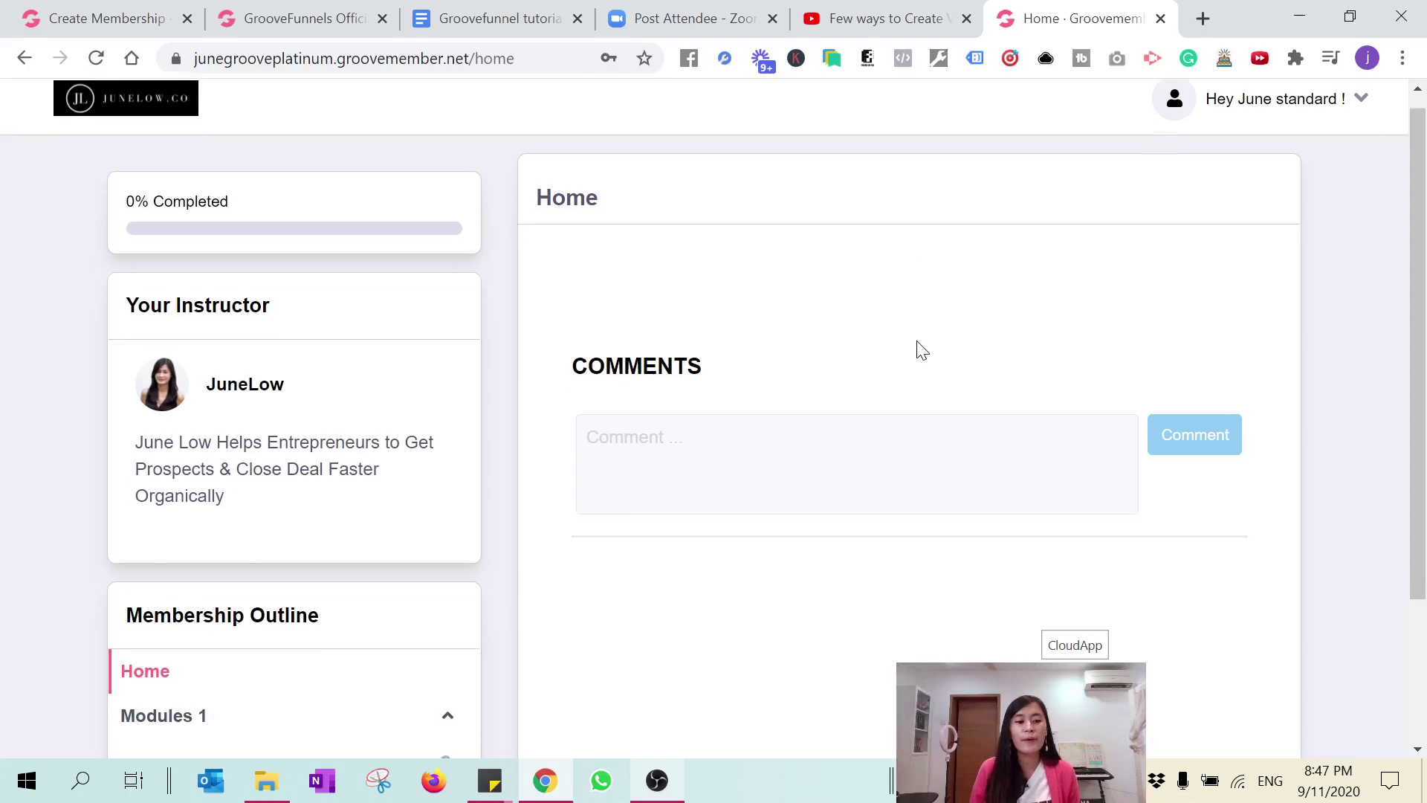
{"action": "scroll", "coordinate": [922, 349], "scroll_direction": "down", "scroll_amount": 3}
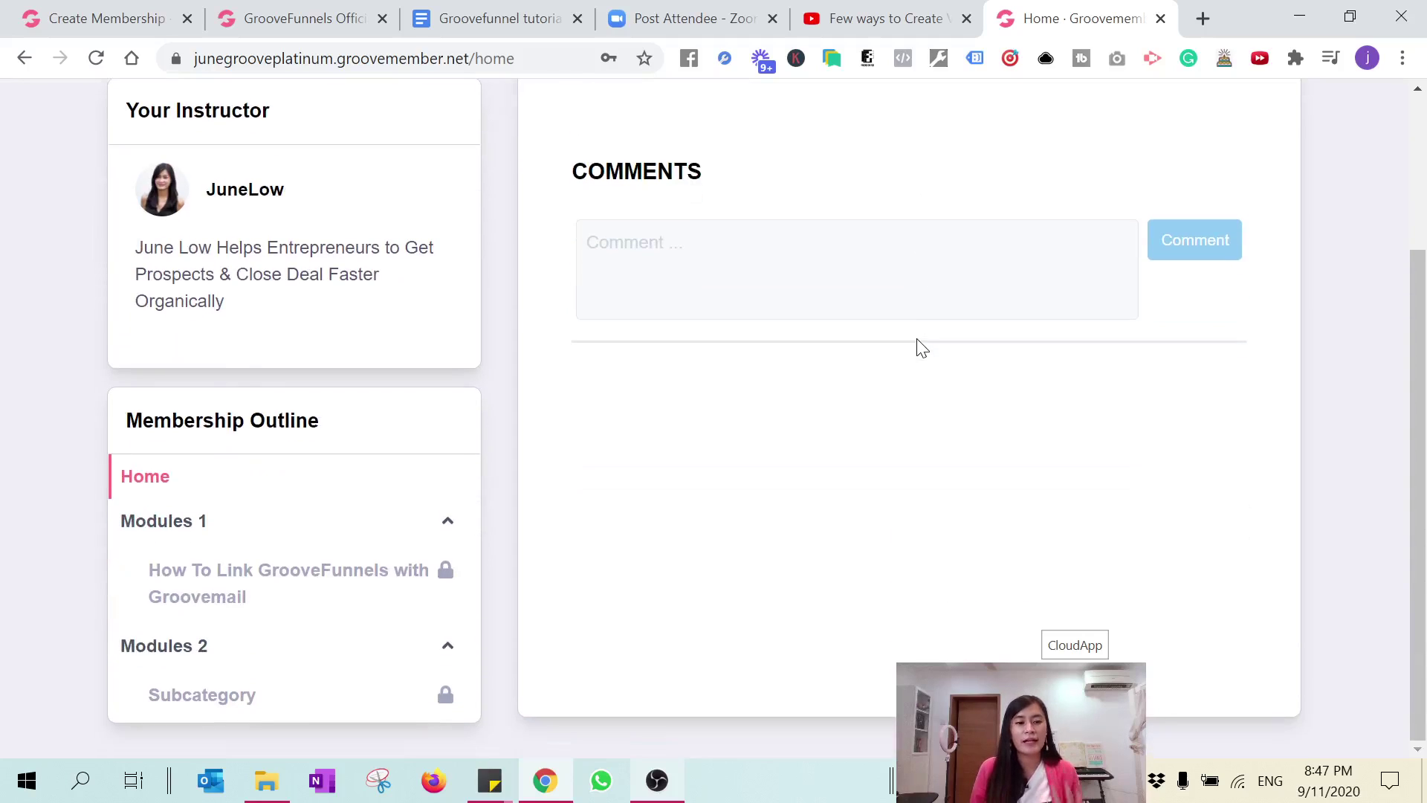
{"action": "left_click", "coordinate": [164, 474]}
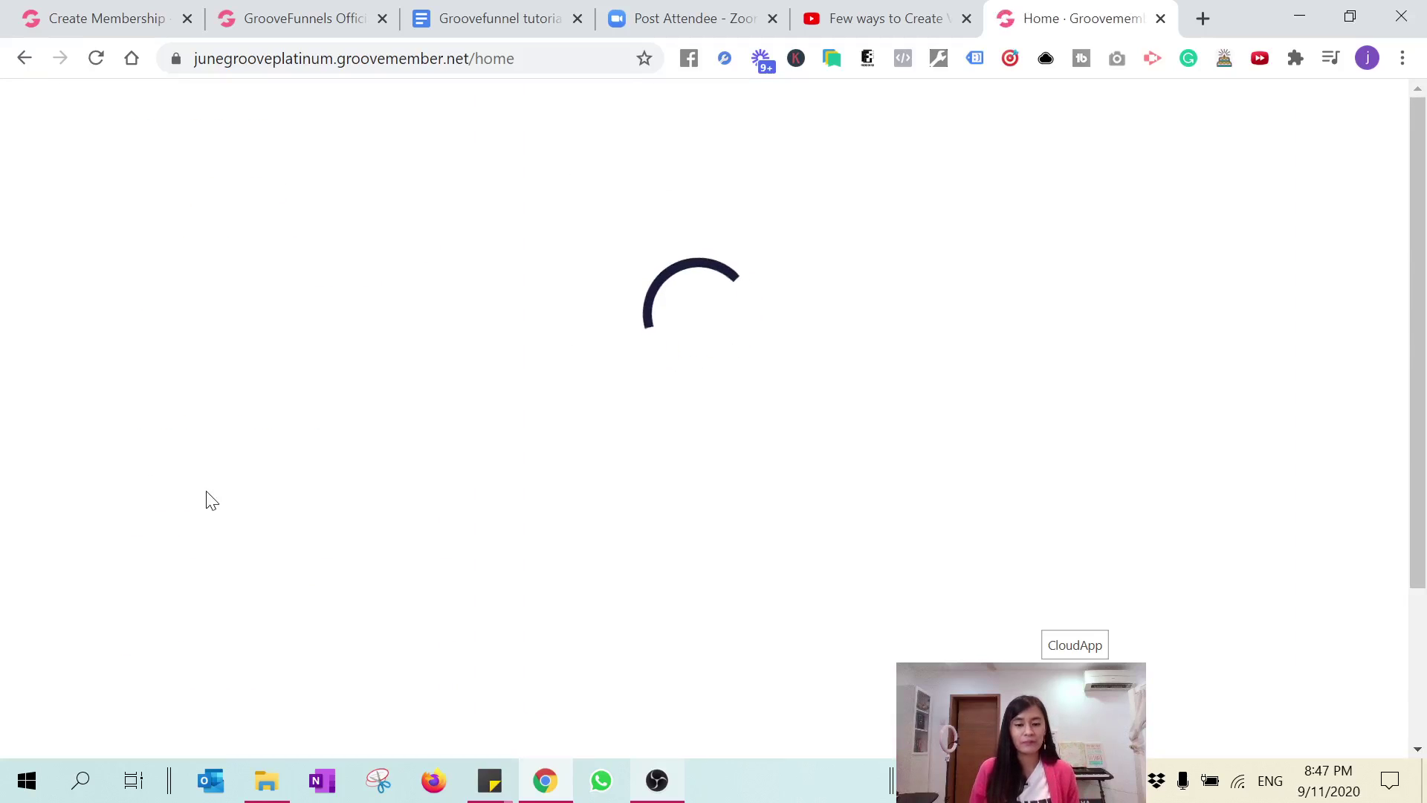
{"action": "scroll", "coordinate": [277, 572], "scroll_direction": "down", "scroll_amount": 3}
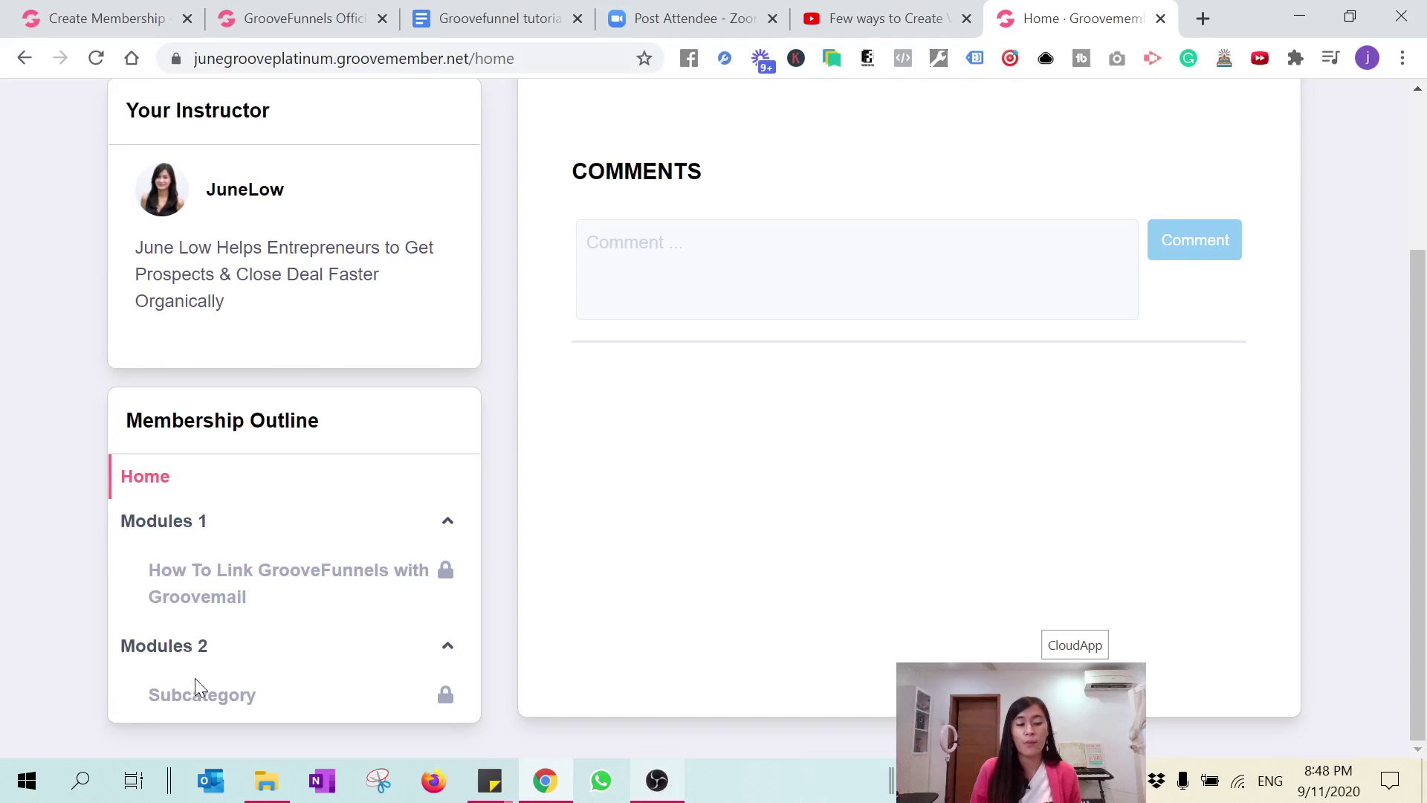
{"action": "left_click", "coordinate": [251, 10]}
- Open the Platinum Access signup link in a new browser tab
{"action": "left_click", "coordinate": [100, 13]}
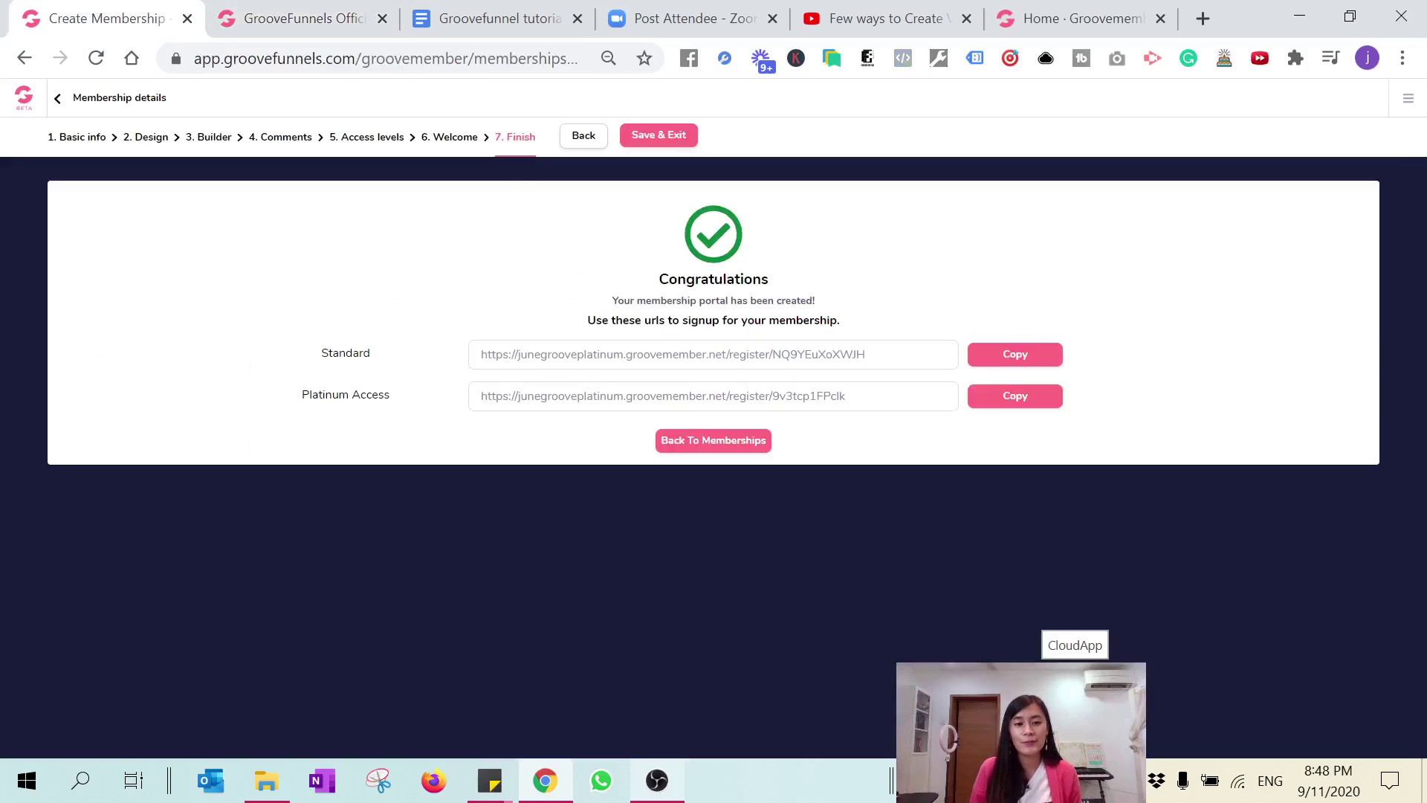
{"action": "triple_click", "coordinate": [562, 396]}
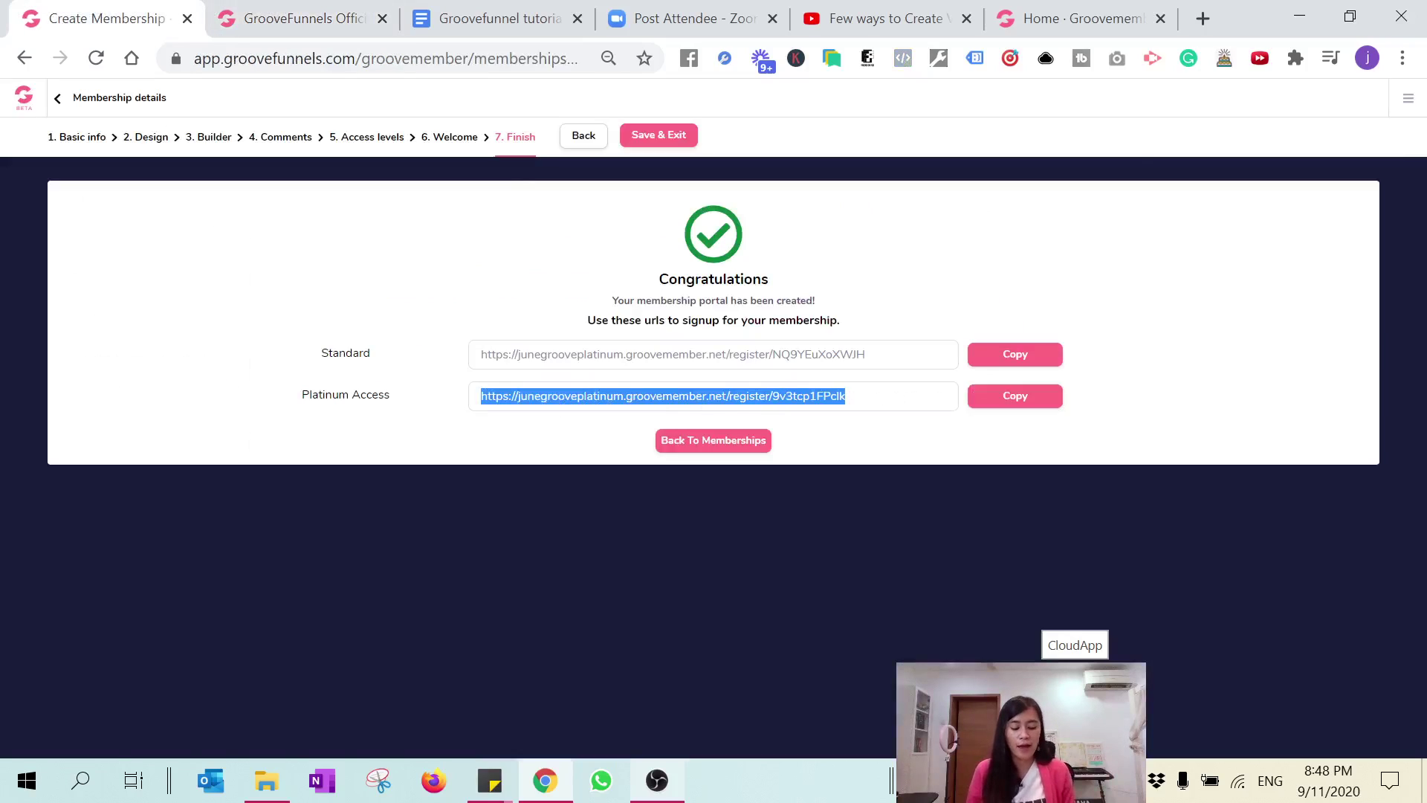
{"action": "left_click", "coordinate": [1210, 20]}
{"action": "key", "text": "ctrl+v"}
{"action": "key", "text": "Return"}
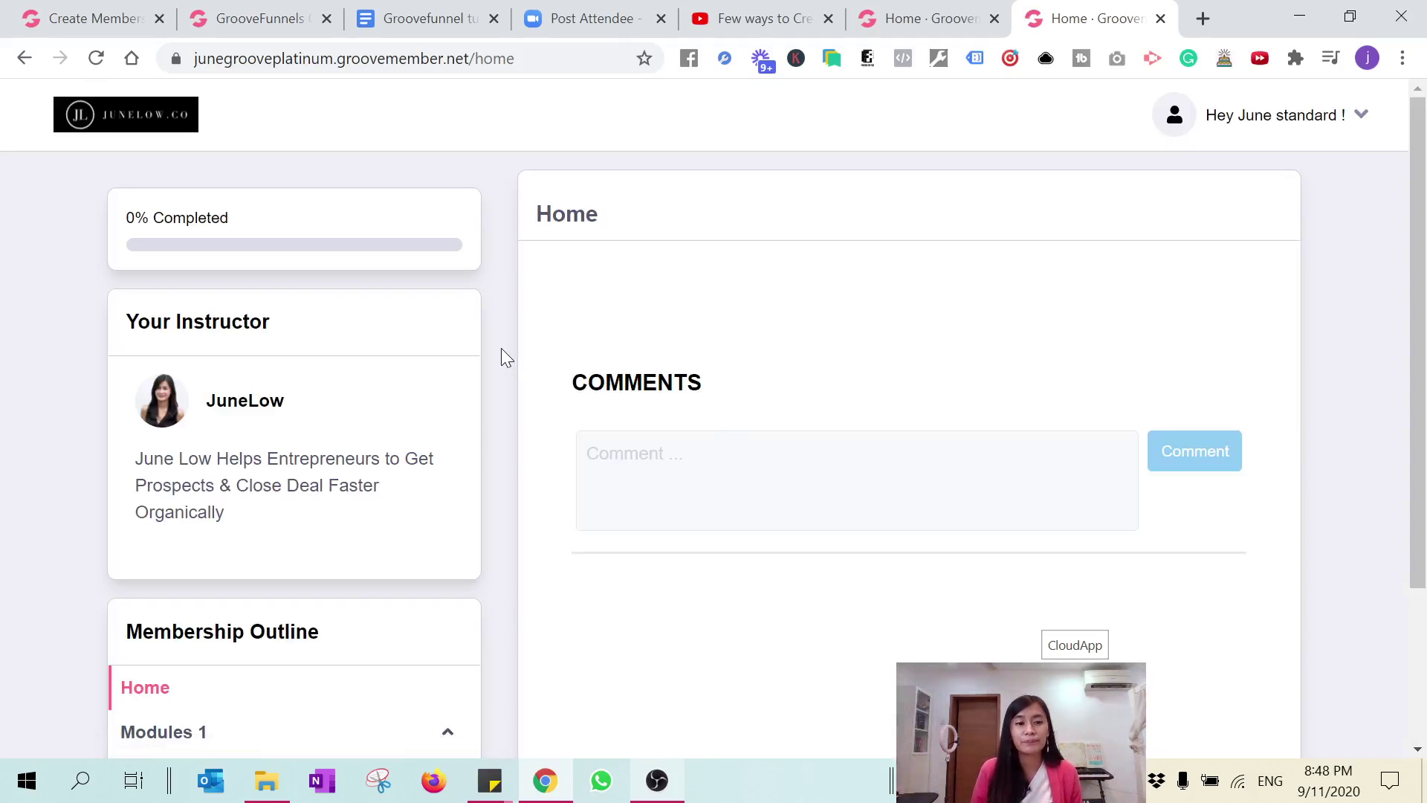
- Log the Standard member out and close the older portal Home tab
{"action": "left_click", "coordinate": [1327, 113]}
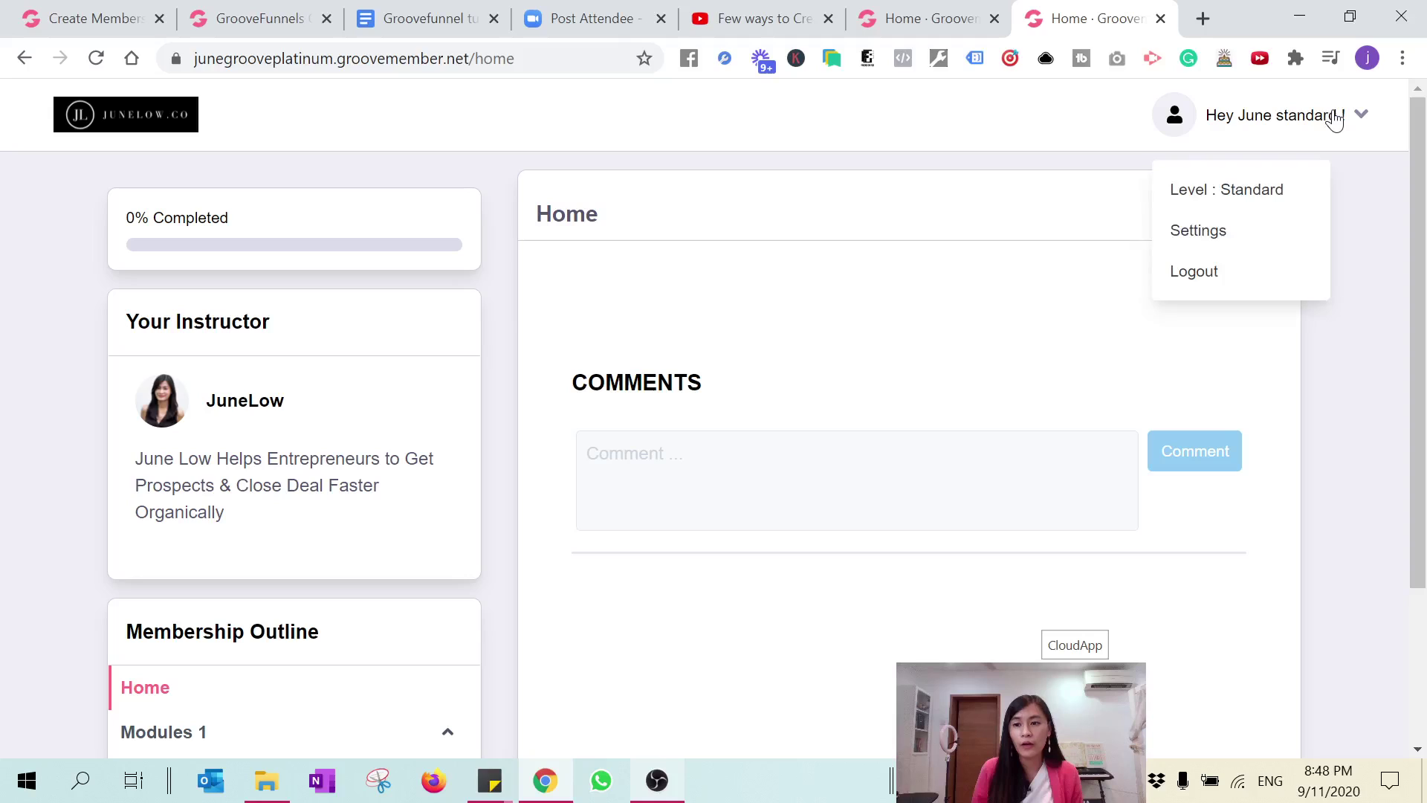
{"action": "left_click", "coordinate": [1194, 272]}
{"action": "left_click", "coordinate": [929, 18]}
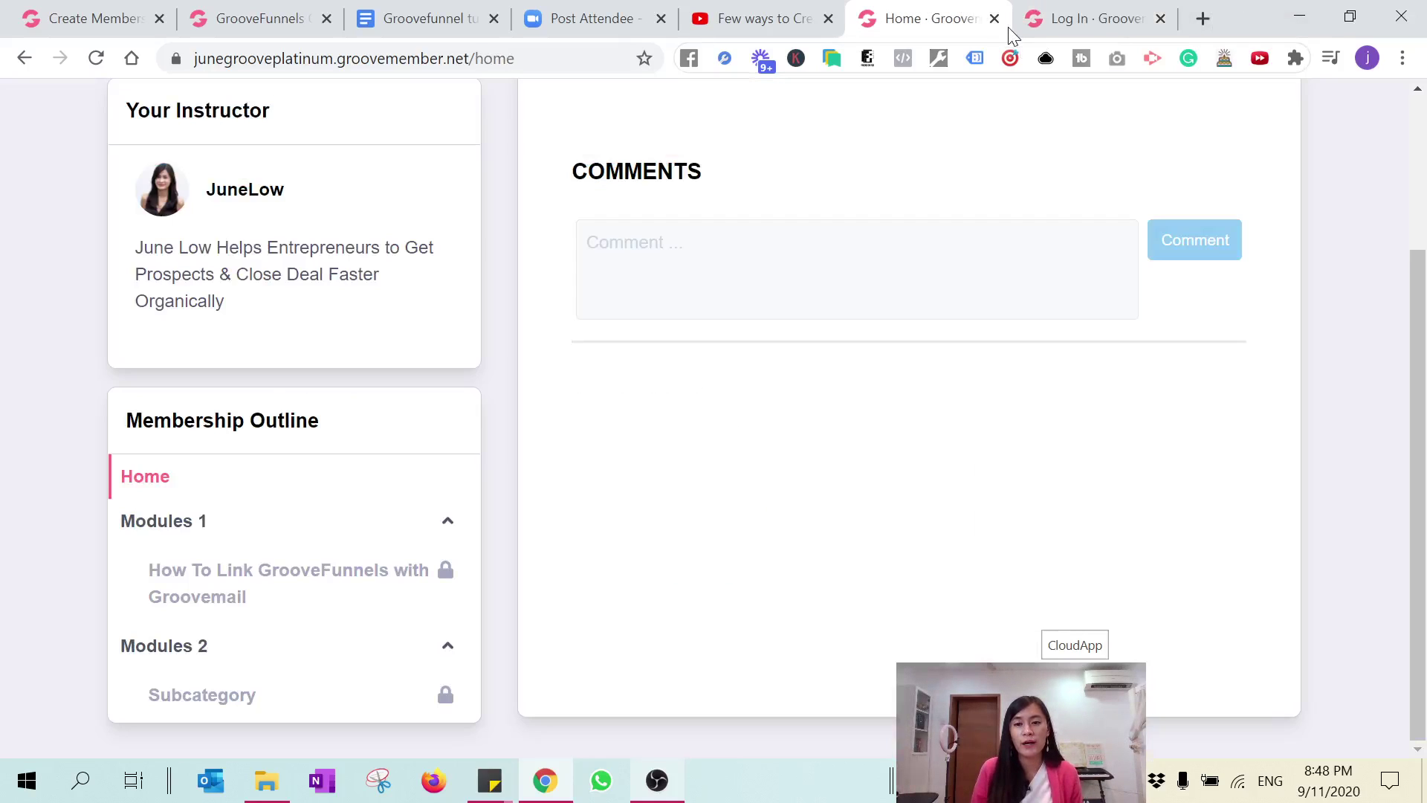
{"action": "left_click", "coordinate": [994, 19]}
- Copy the Platinum Access signup link again and paste it into a fresh tab
{"action": "left_click", "coordinate": [1037, 19]}
{"action": "key", "text": "ctrl+v"}
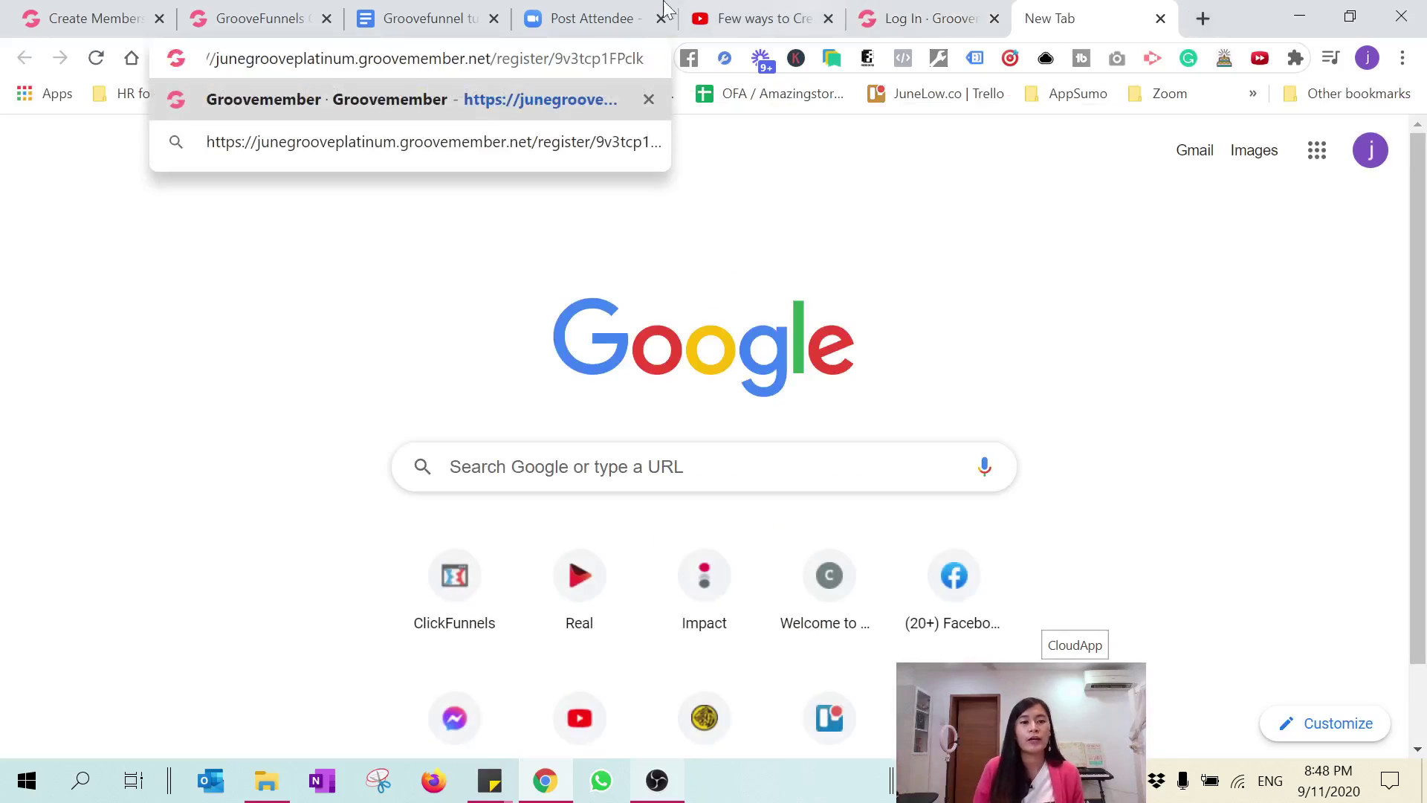
{"action": "left_click", "coordinate": [113, 11]}
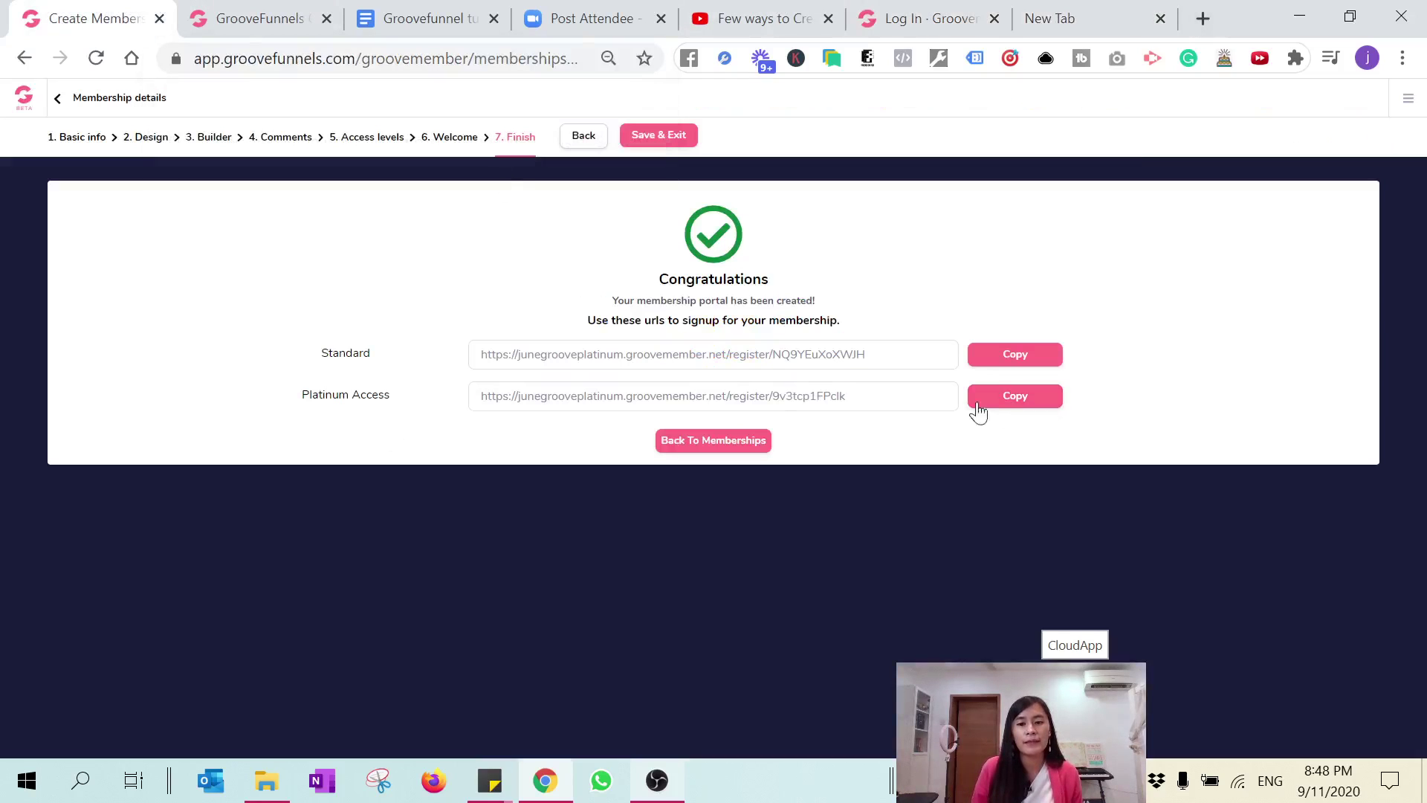
{"action": "left_click", "coordinate": [1029, 357]}
{"action": "left_click", "coordinate": [1108, 9]}
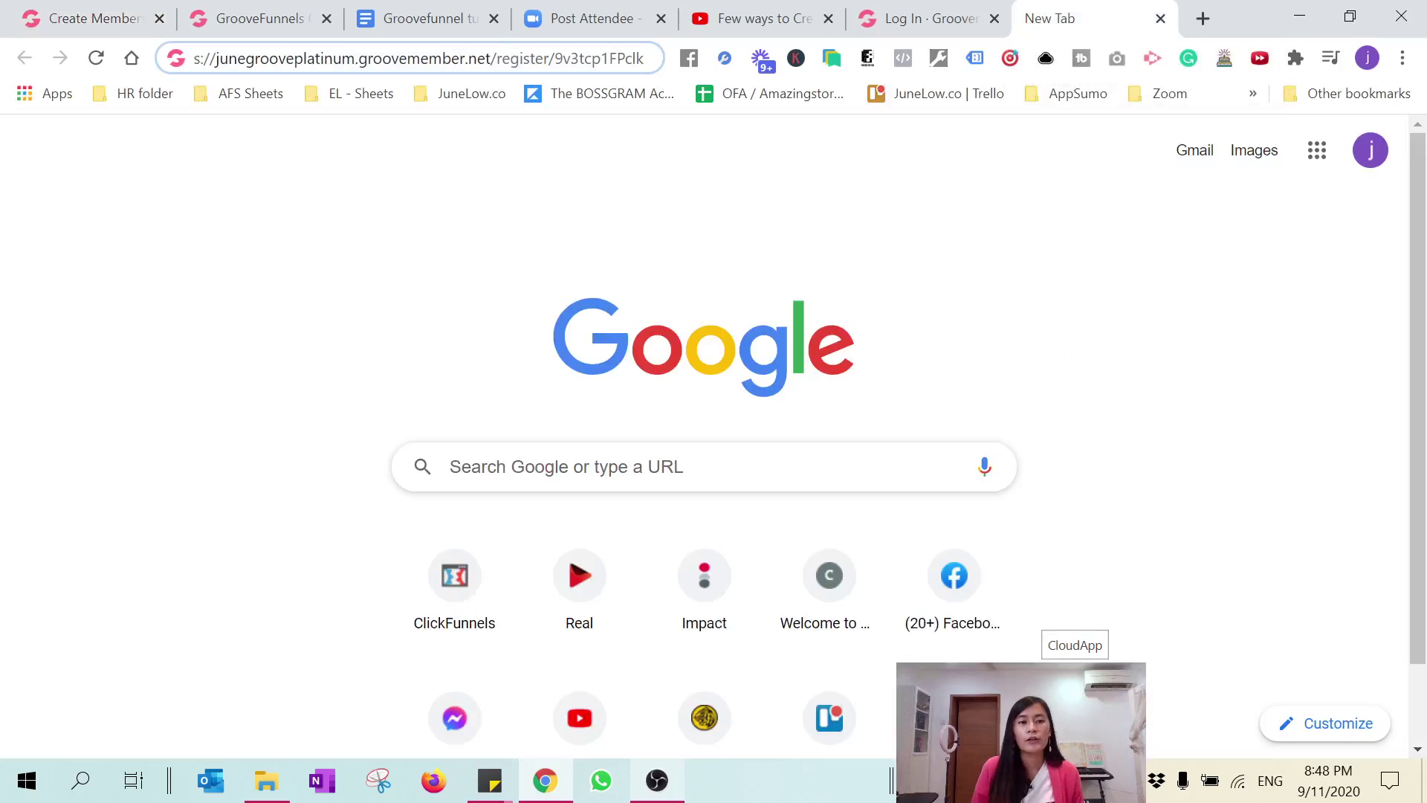
- Load the Platinum Access signup page from the pasted link
{"action": "left_click", "coordinate": [270, 60]}
{"action": "key", "text": "ctrl+v"}
{"action": "key", "text": "Return"}
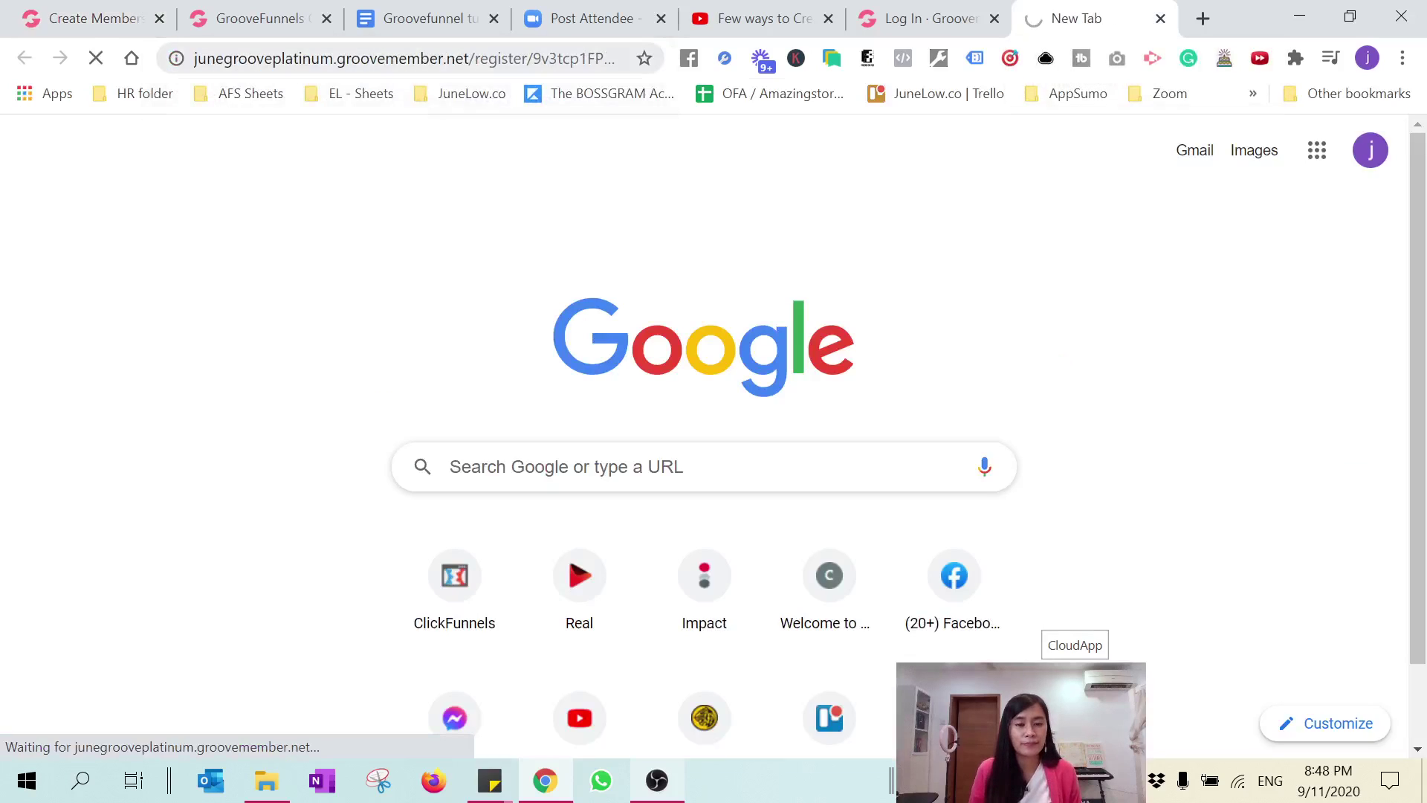
- Enter the Platinum test member's name and choose the saved email address
{"action": "left_click", "coordinate": [704, 396]}
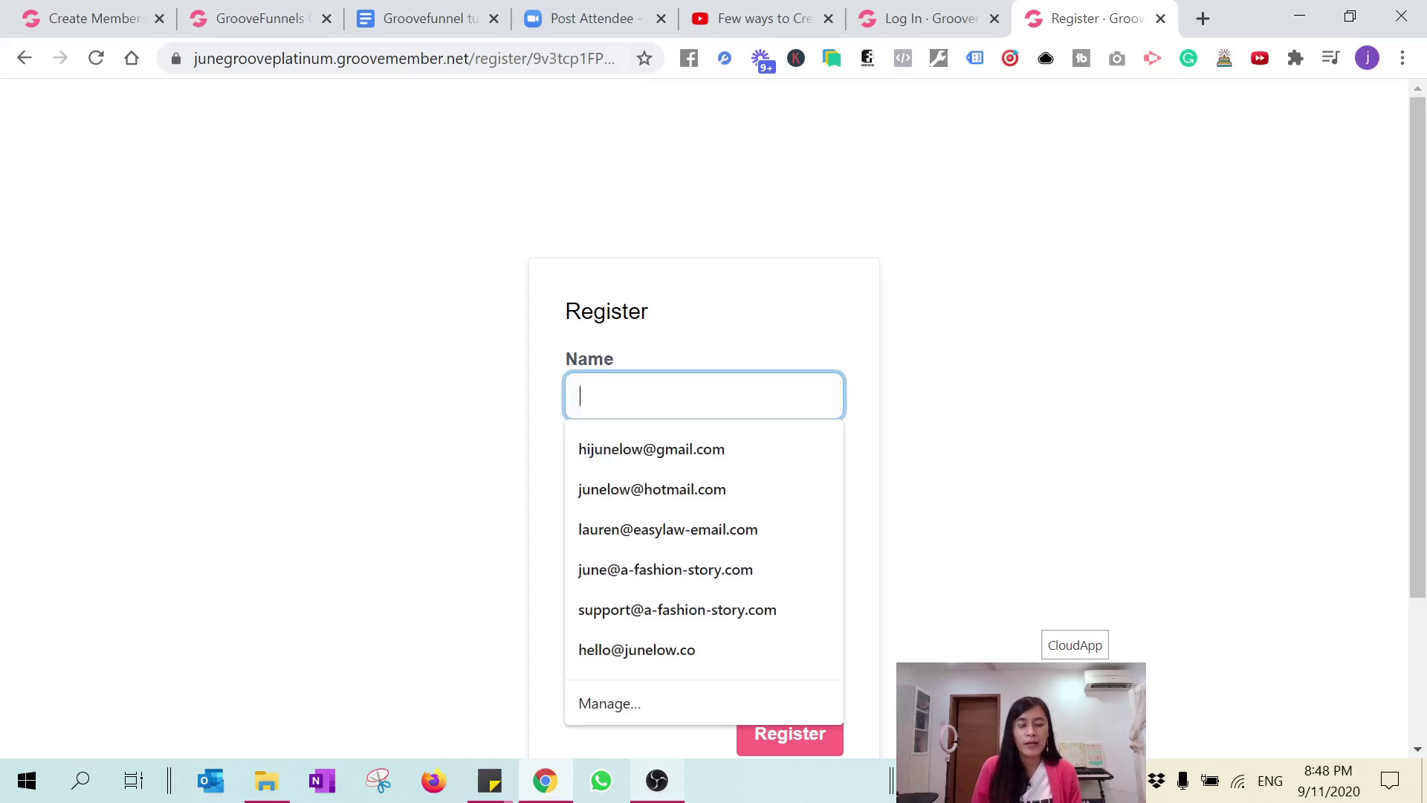
{"action": "type", "text": "june pla"}
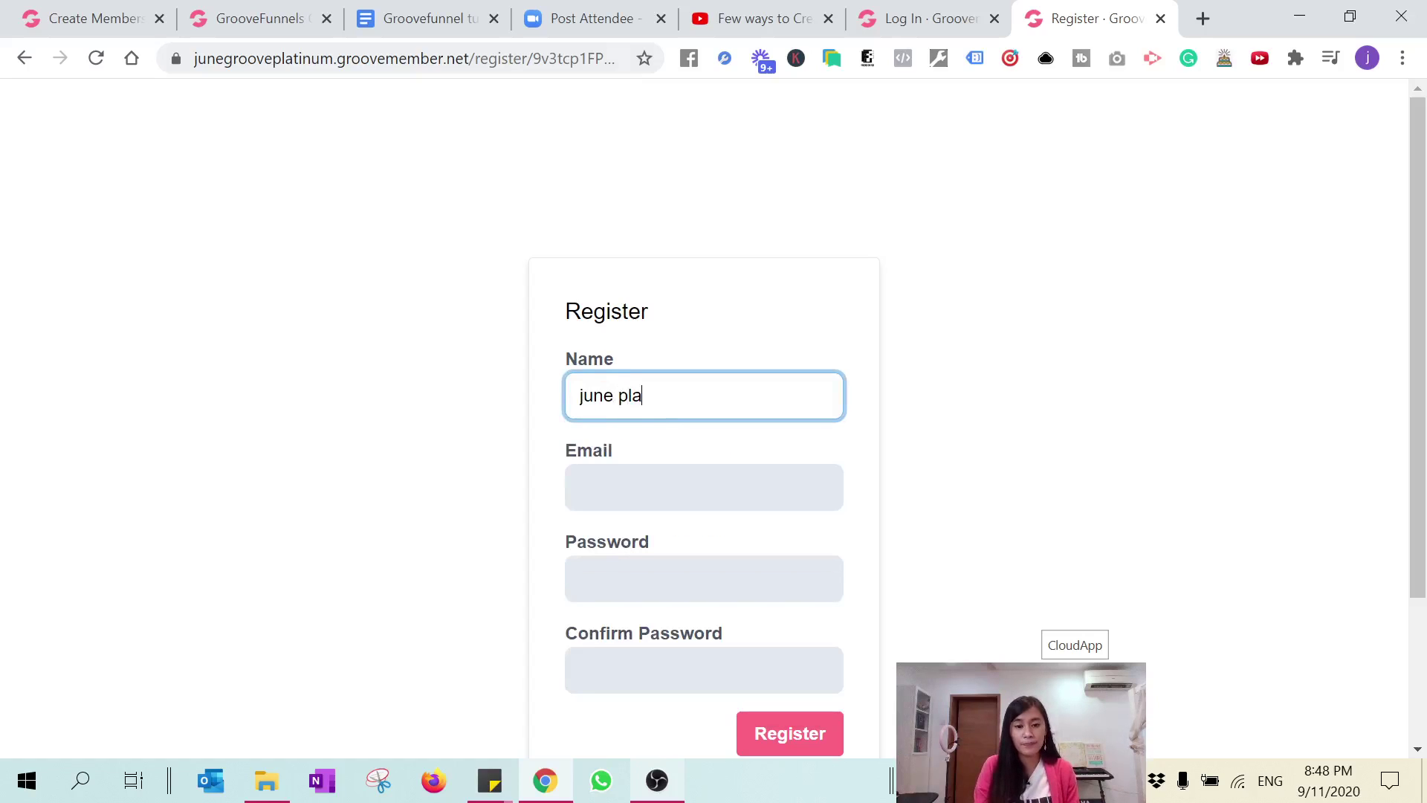
{"action": "key", "text": "BackSpace"}
{"action": "type", "text": "t"}
{"action": "key", "text": "BackSpace"}
{"action": "type", "text": "atinum"}
{"action": "left_click", "coordinate": [704, 487]}
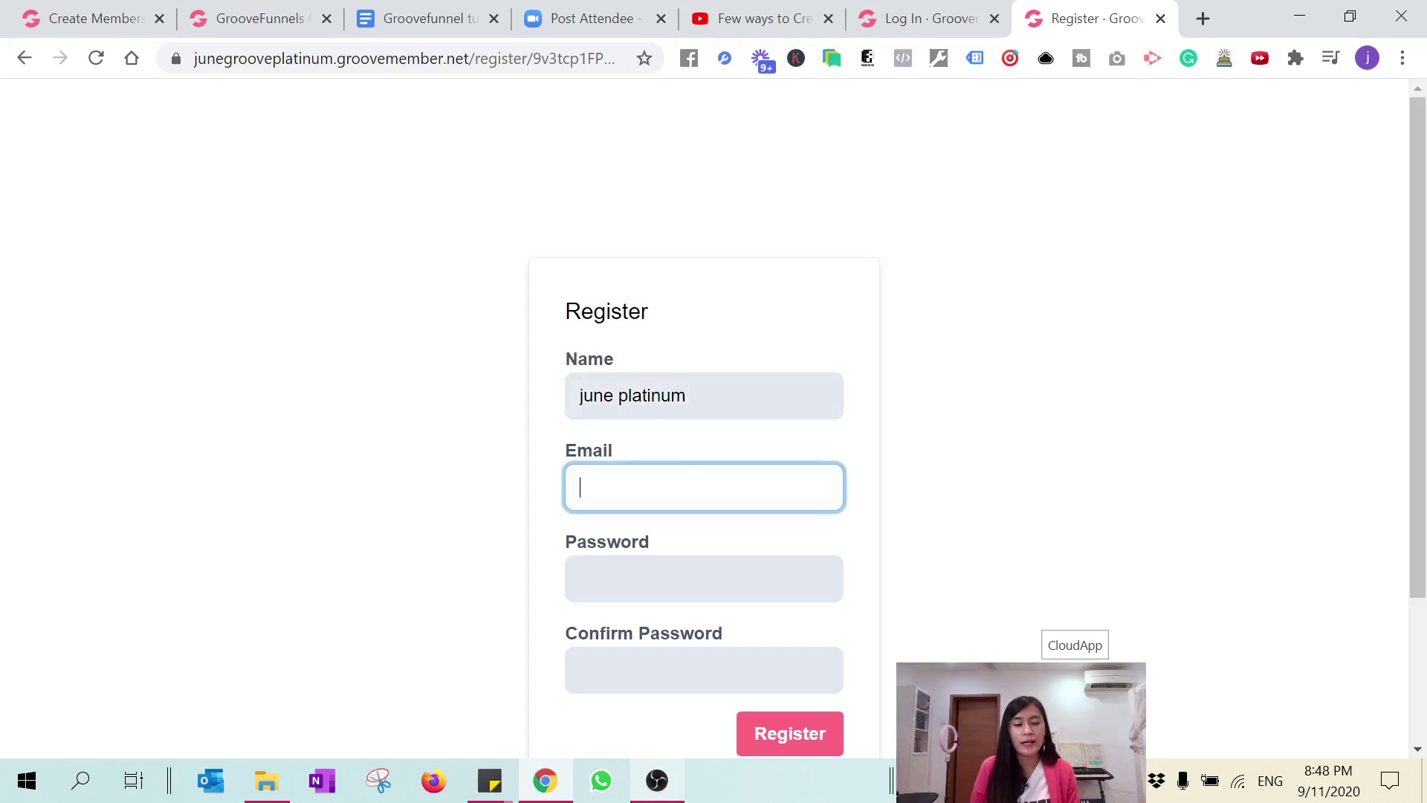
{"action": "type", "text": "hello@"}
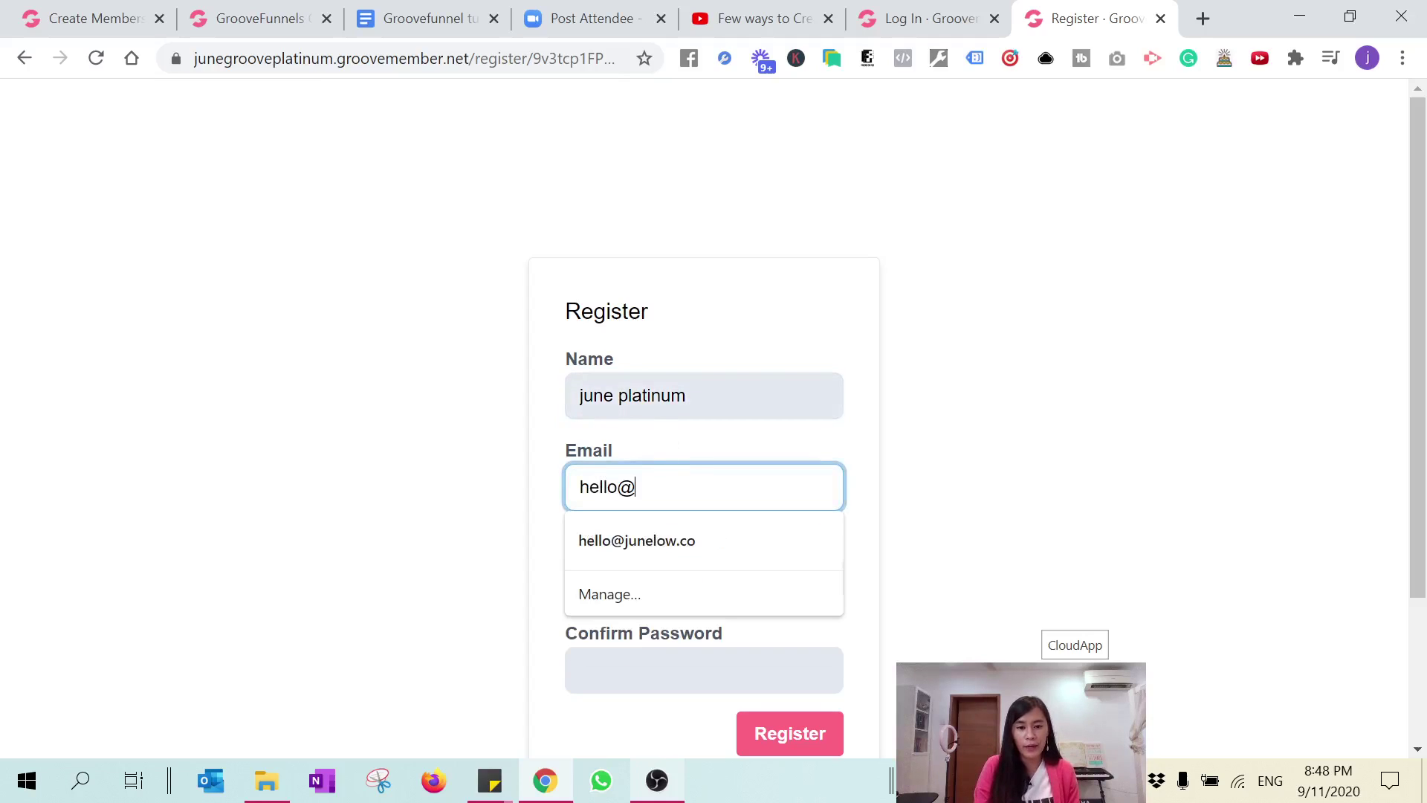
{"action": "key", "text": "Down"}
{"action": "key", "text": "Return"}
- Enter and confirm the password, register, and decline Chrome's offer to save it
{"action": "key", "text": "Tab"}
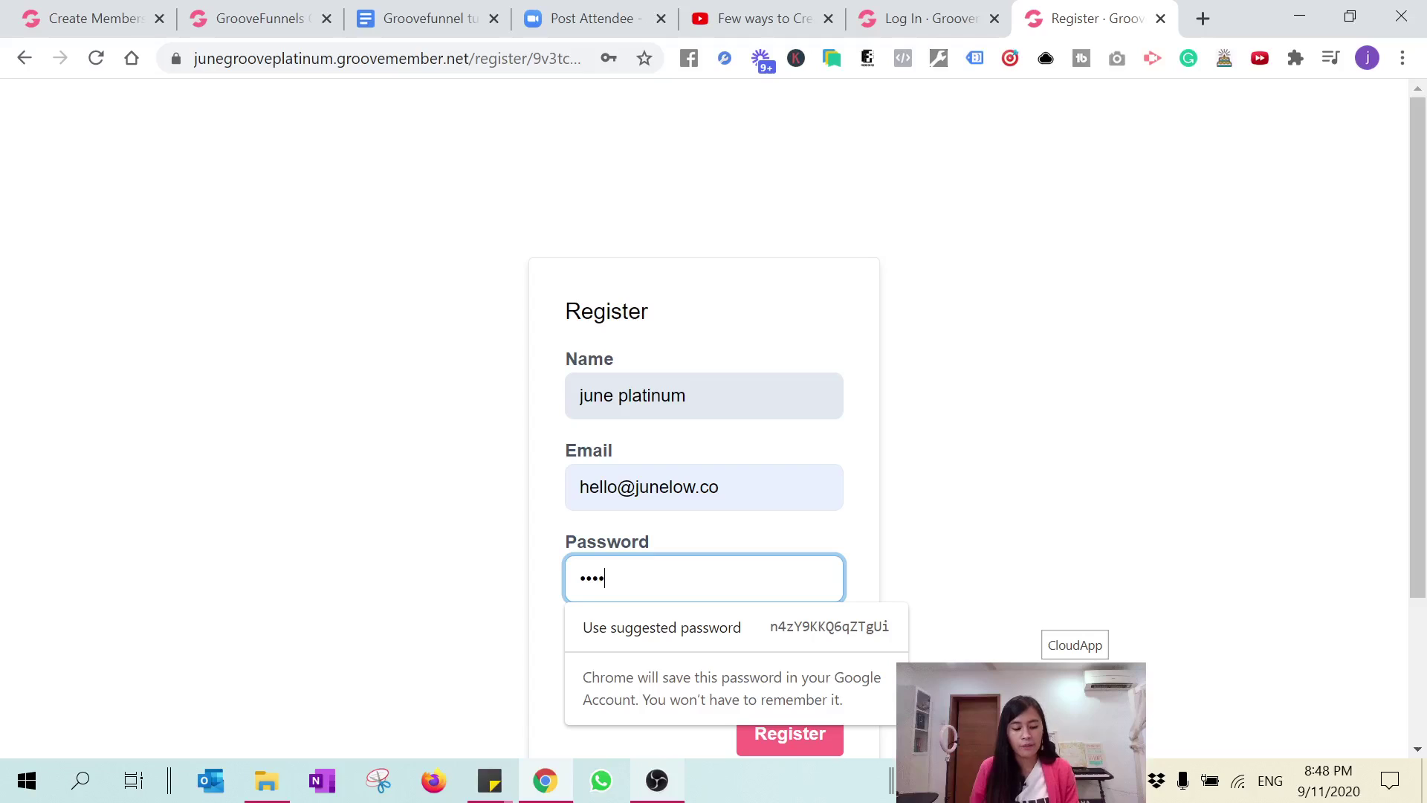
{"action": "key", "text": "Tab"}
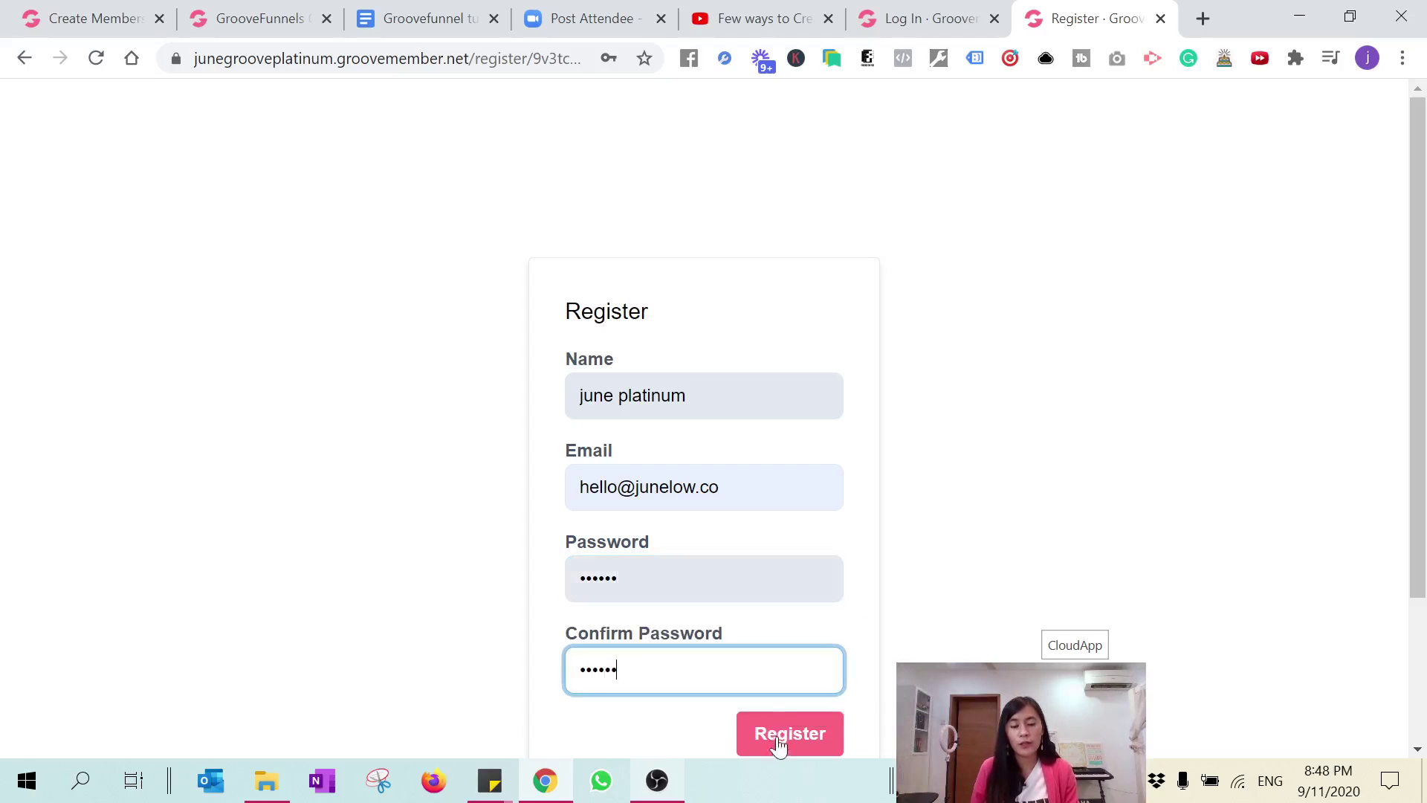
{"action": "left_click", "coordinate": [792, 741]}
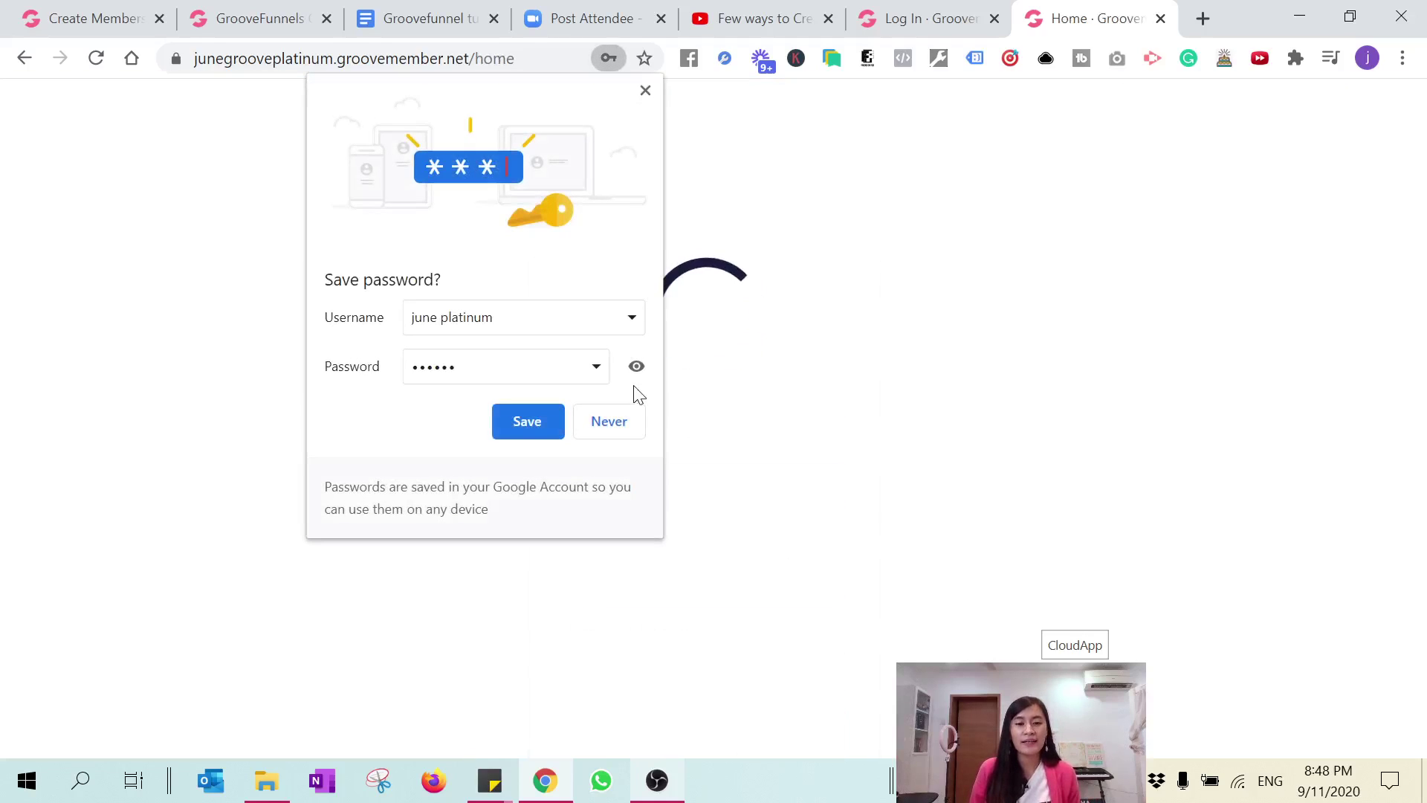
{"action": "left_click", "coordinate": [621, 430]}
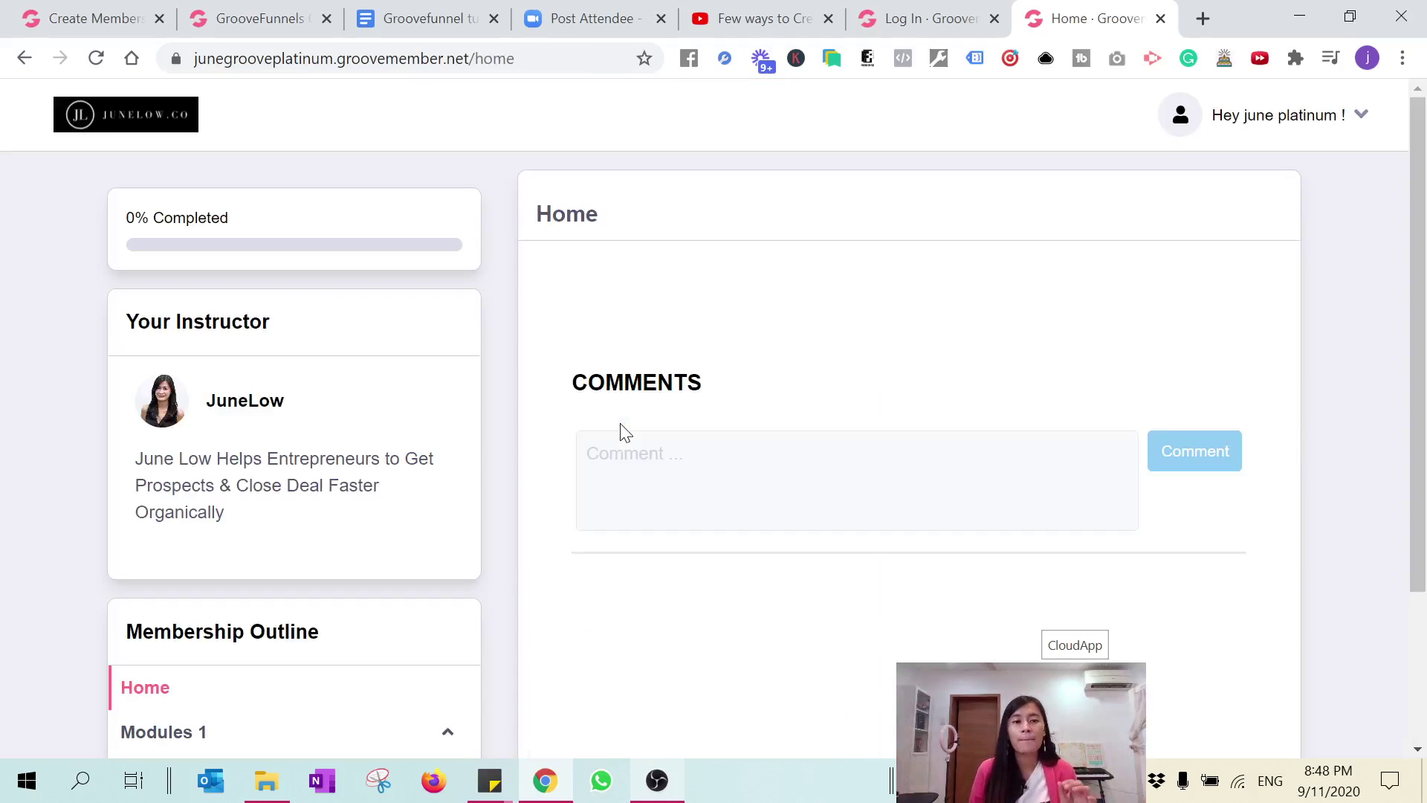
{"action": "scroll", "coordinate": [313, 446], "scroll_direction": "down", "scroll_amount": 3}
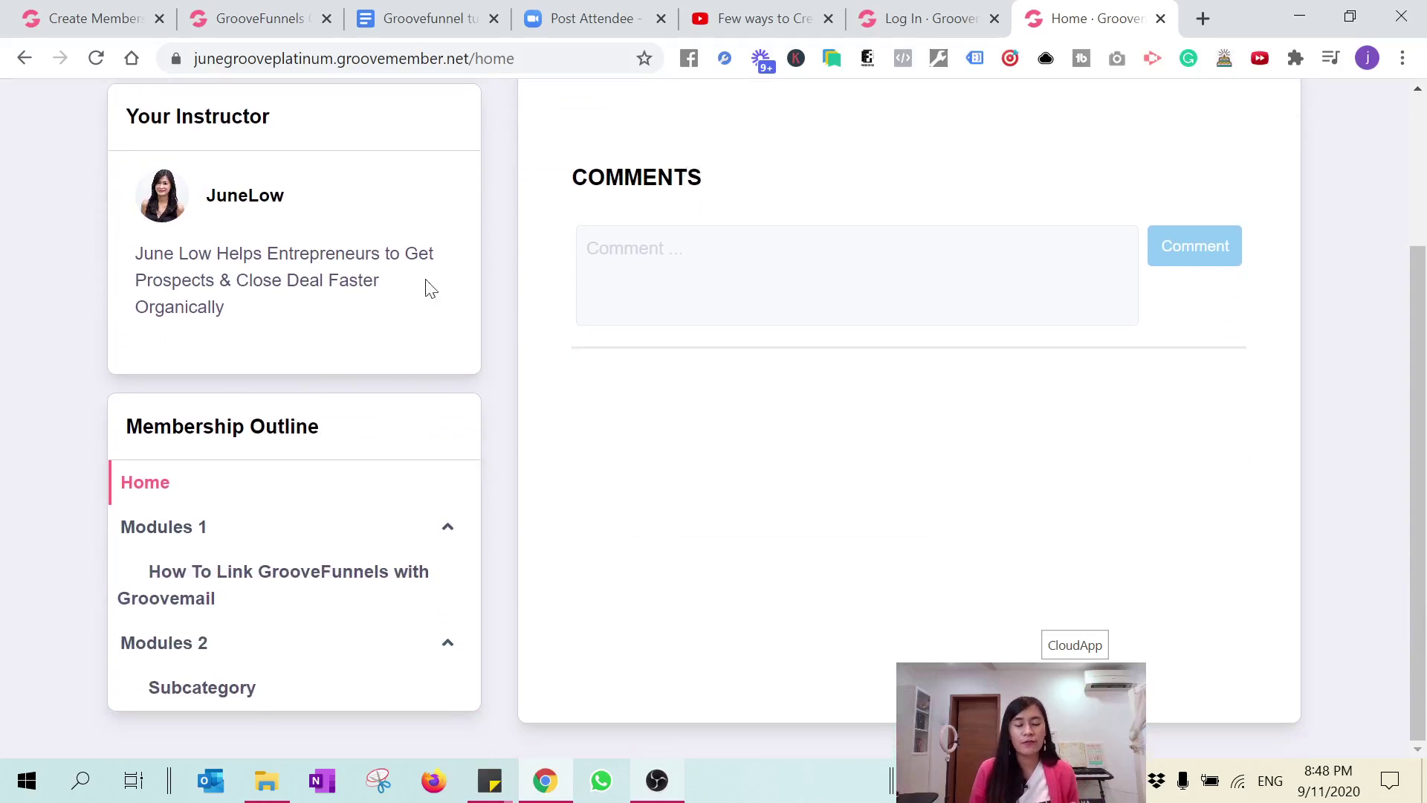
- Open the 'How To Link GrooveFunnels with Groovemail' lesson and scroll to its Comments section
{"action": "left_click", "coordinate": [181, 580]}
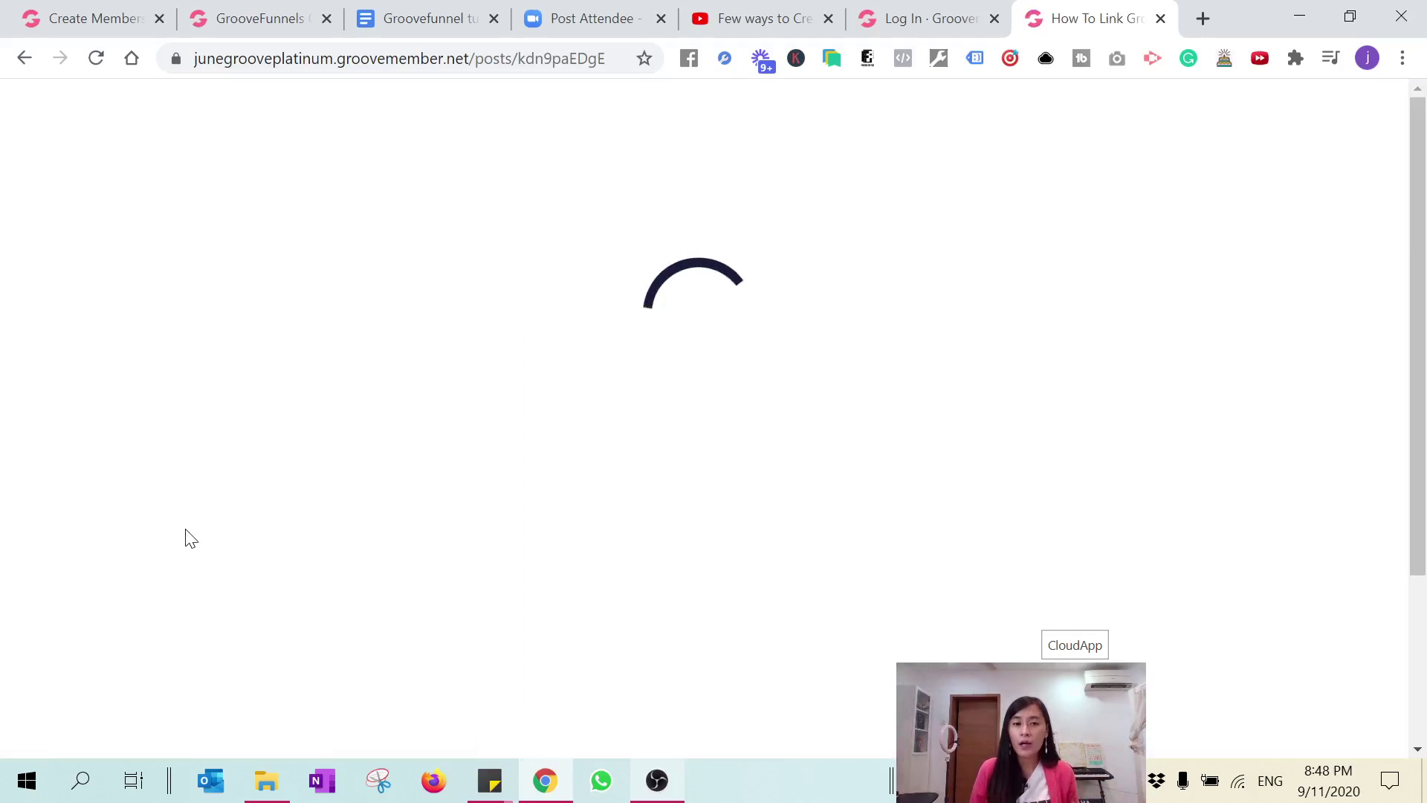
{"action": "scroll", "coordinate": [283, 512], "scroll_direction": "down", "scroll_amount": 3}
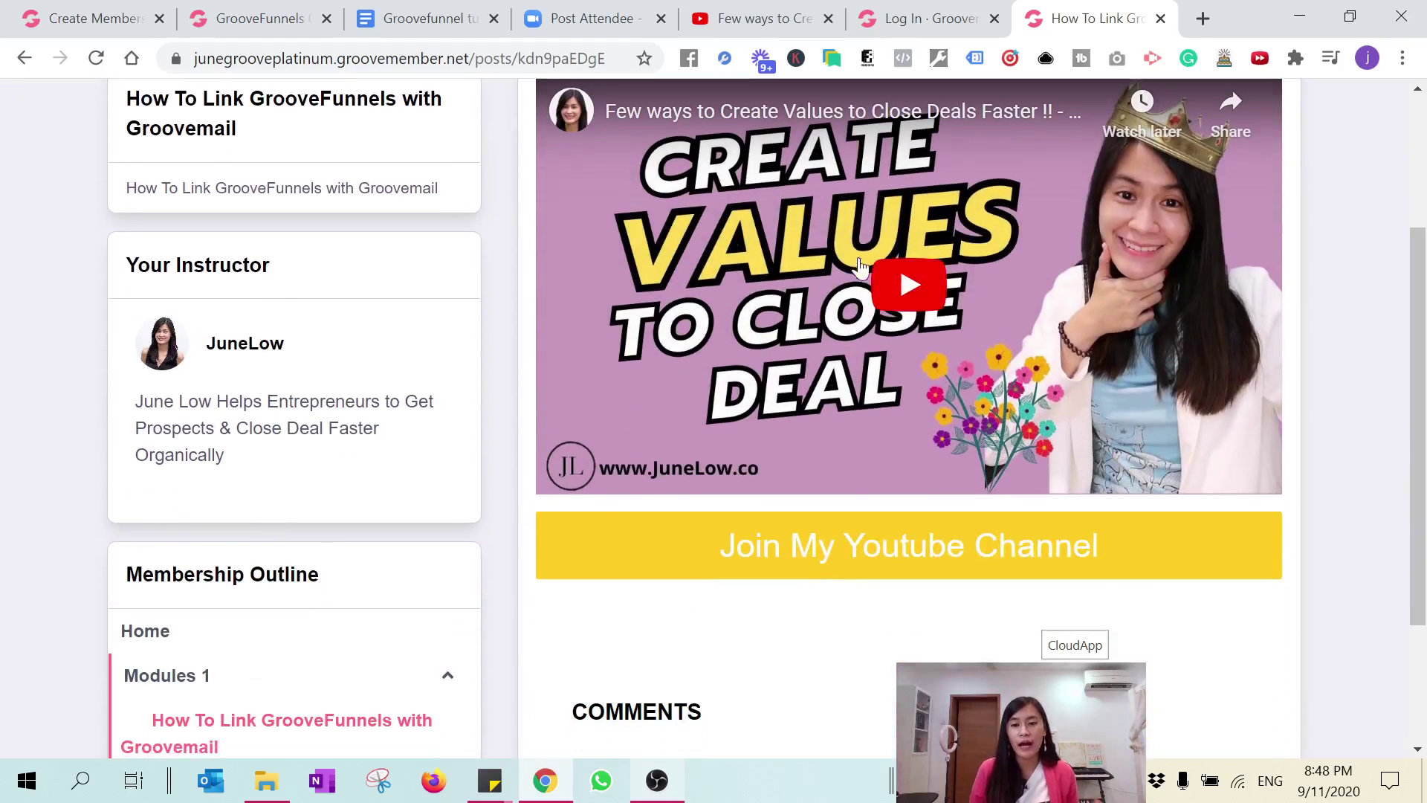
{"action": "scroll", "coordinate": [1099, 510], "scroll_direction": "down", "scroll_amount": 2}
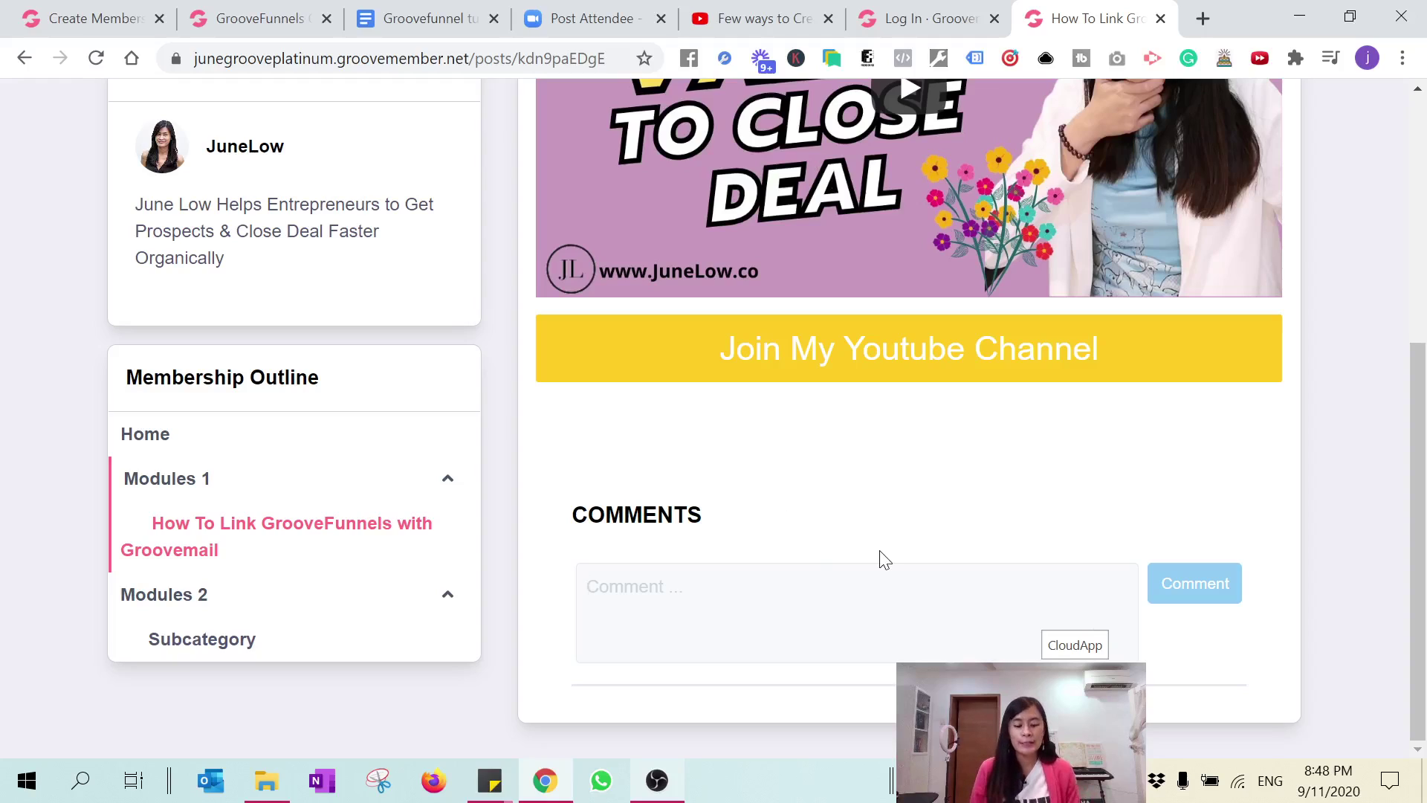
- Post the comment 'COMMENT' on the lesson, leaving it awaiting moderation
{"action": "type", "text": "jadhashadshd"}
{"action": "key", "text": "ctrl+a"}
{"action": "type", "text": "C"}
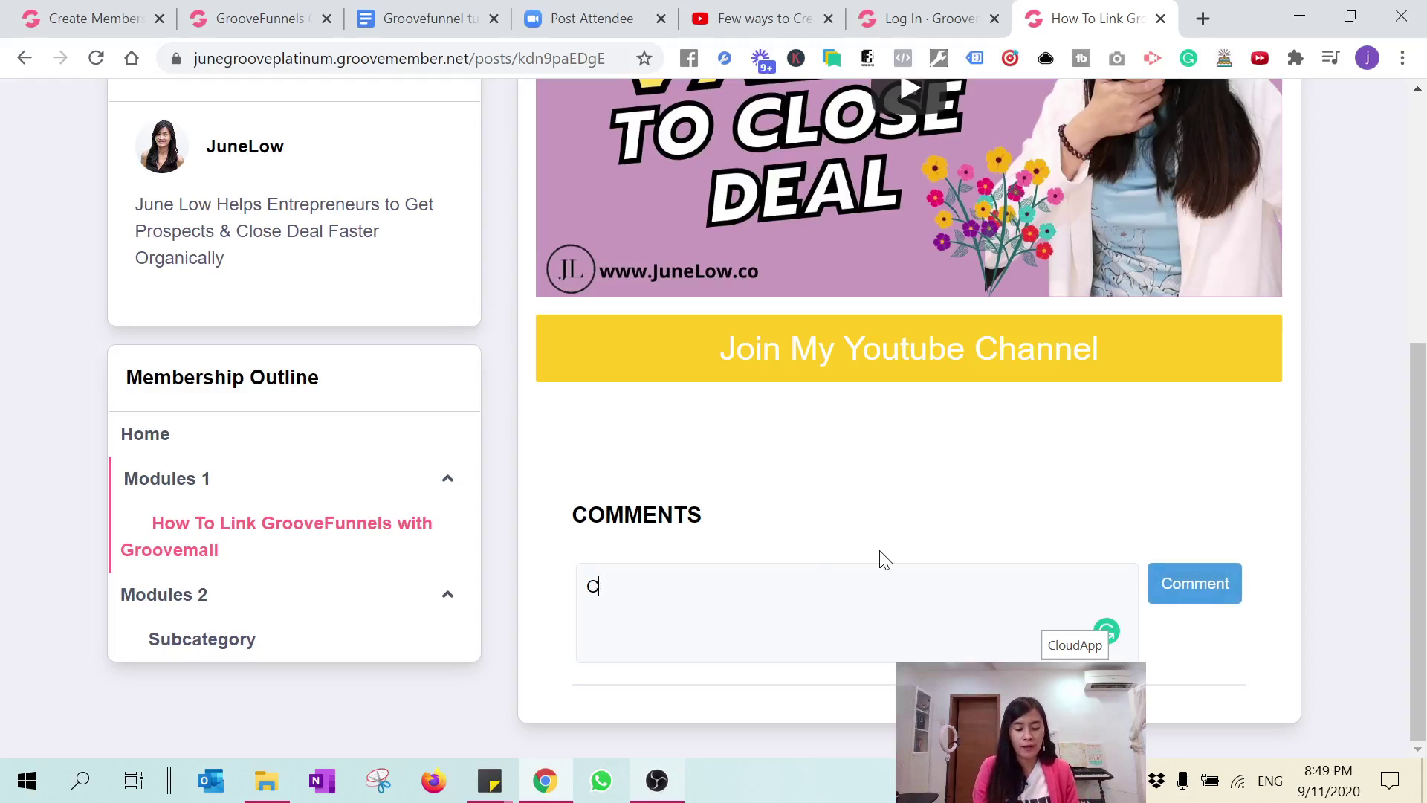
{"action": "type", "text": "OMMENB"}
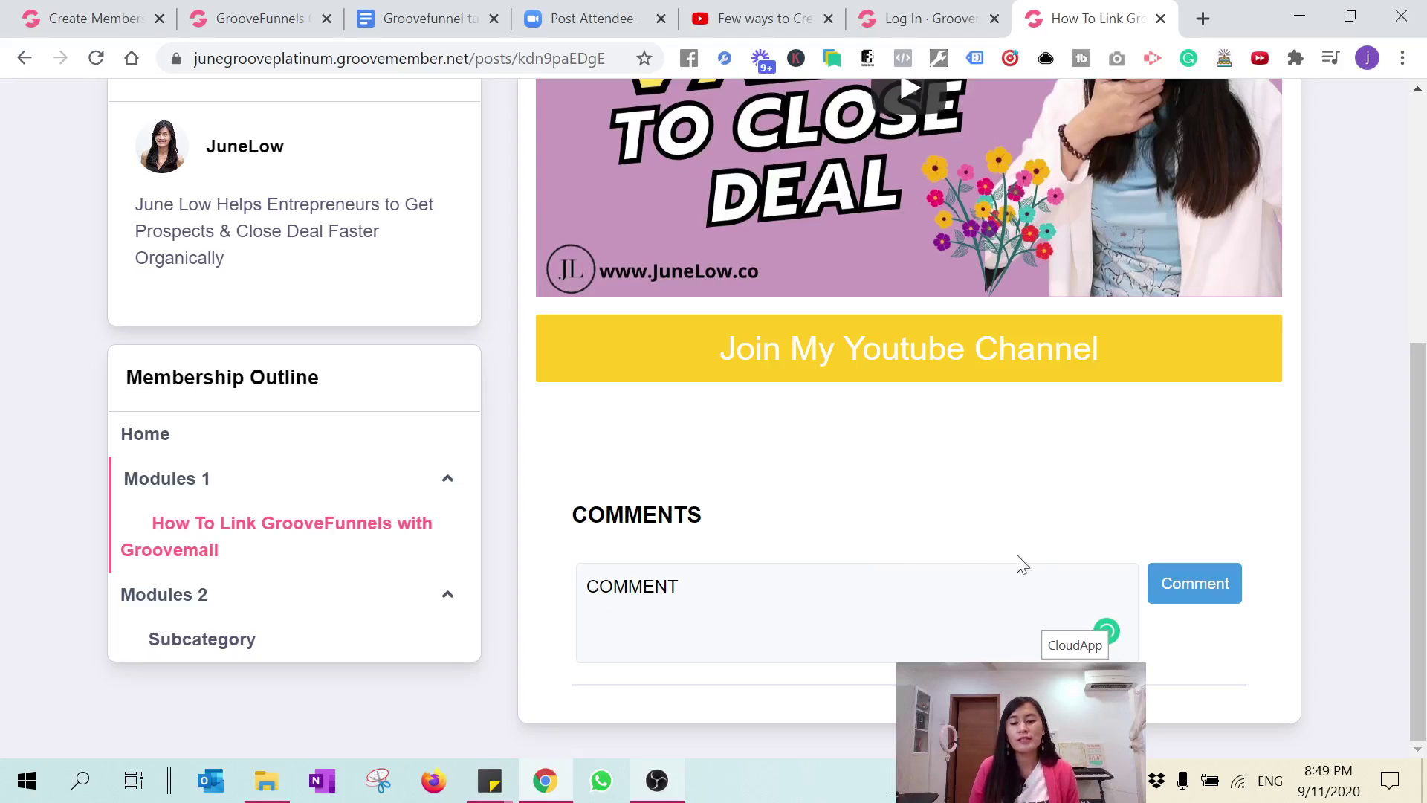
{"action": "left_click", "coordinate": [1175, 597]}
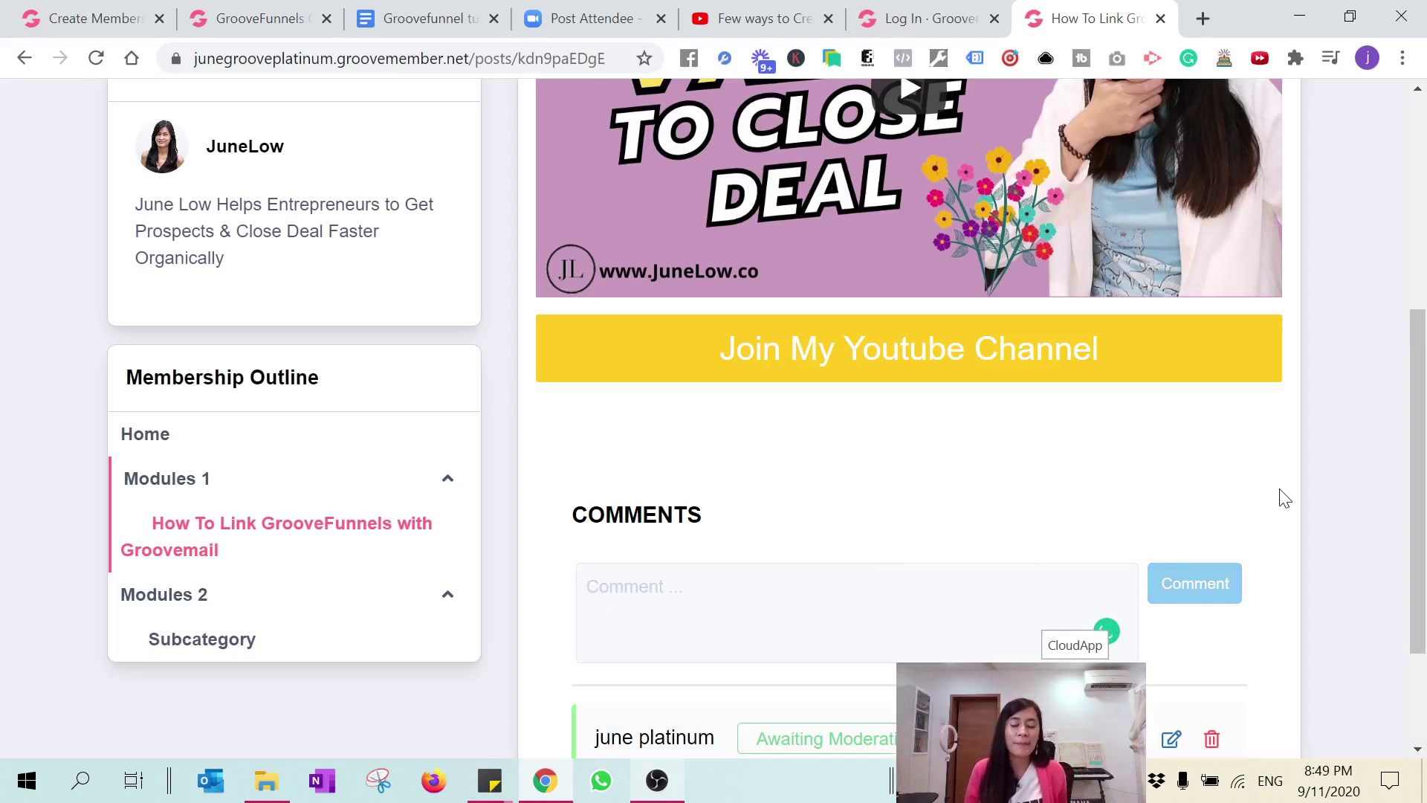
{"action": "scroll", "coordinate": [1020, 533], "scroll_direction": "down", "scroll_amount": 2}
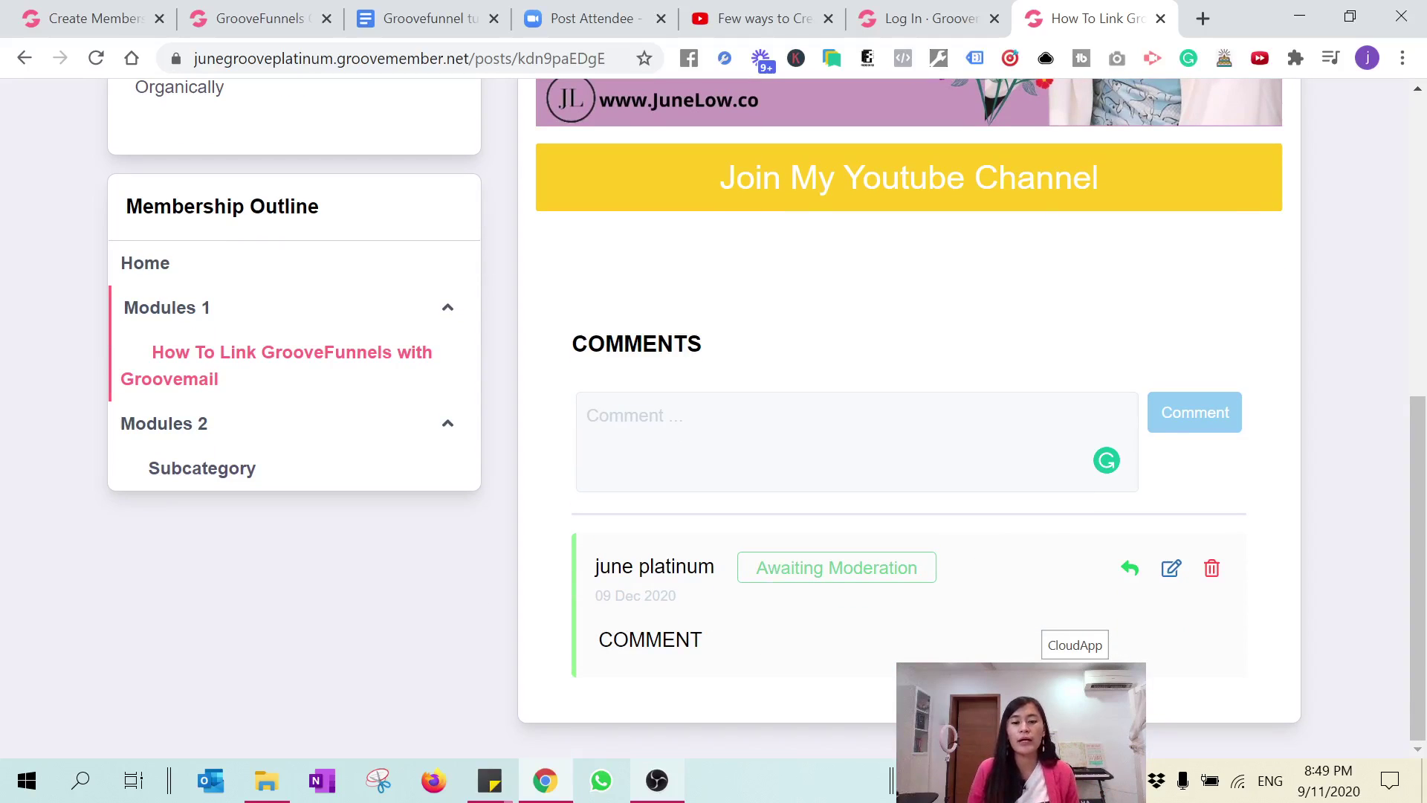
{"action": "left_click", "coordinate": [210, 11]}
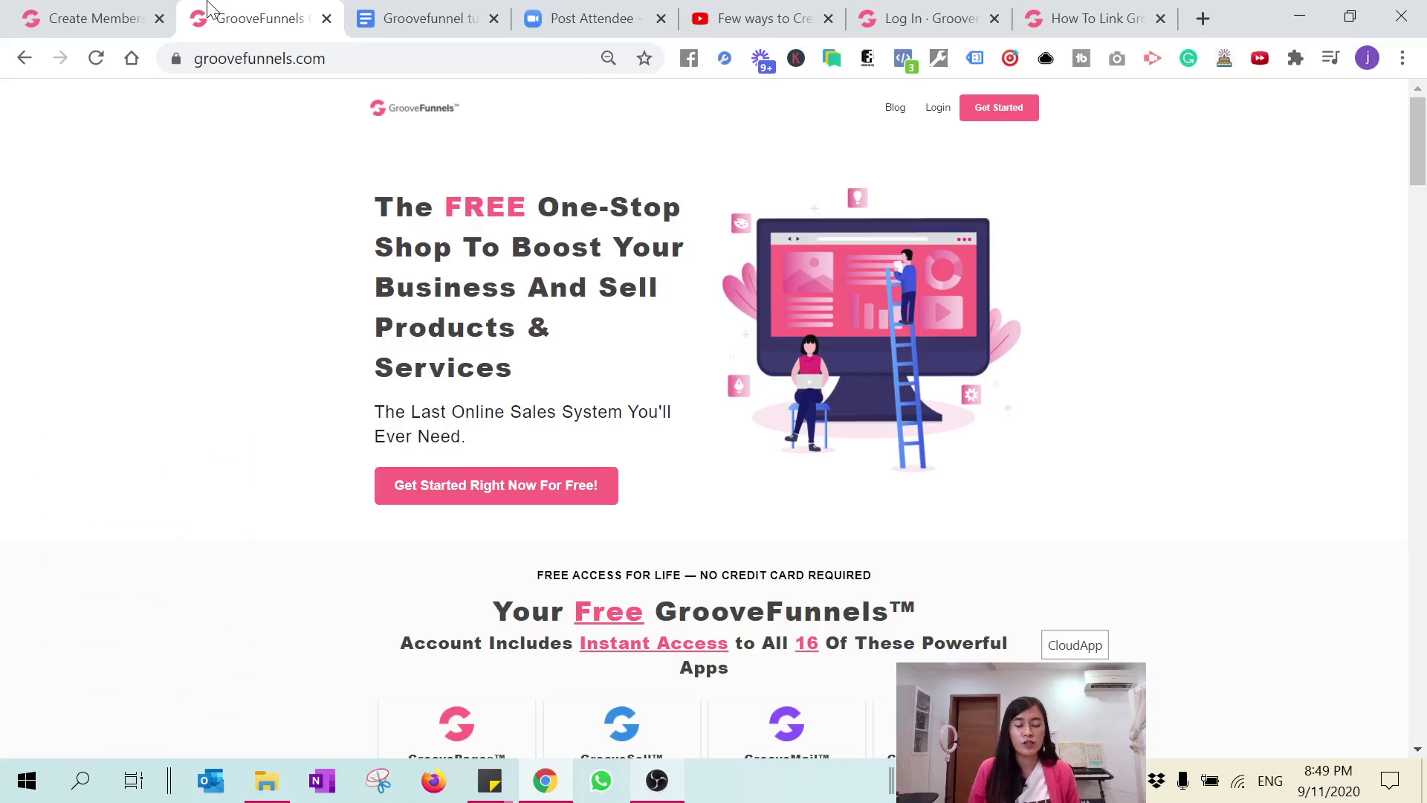
- From the memberships list, open Groove Platinum Training's 1 pending moderation and approve the comment
{"action": "left_click", "coordinate": [104, 10]}
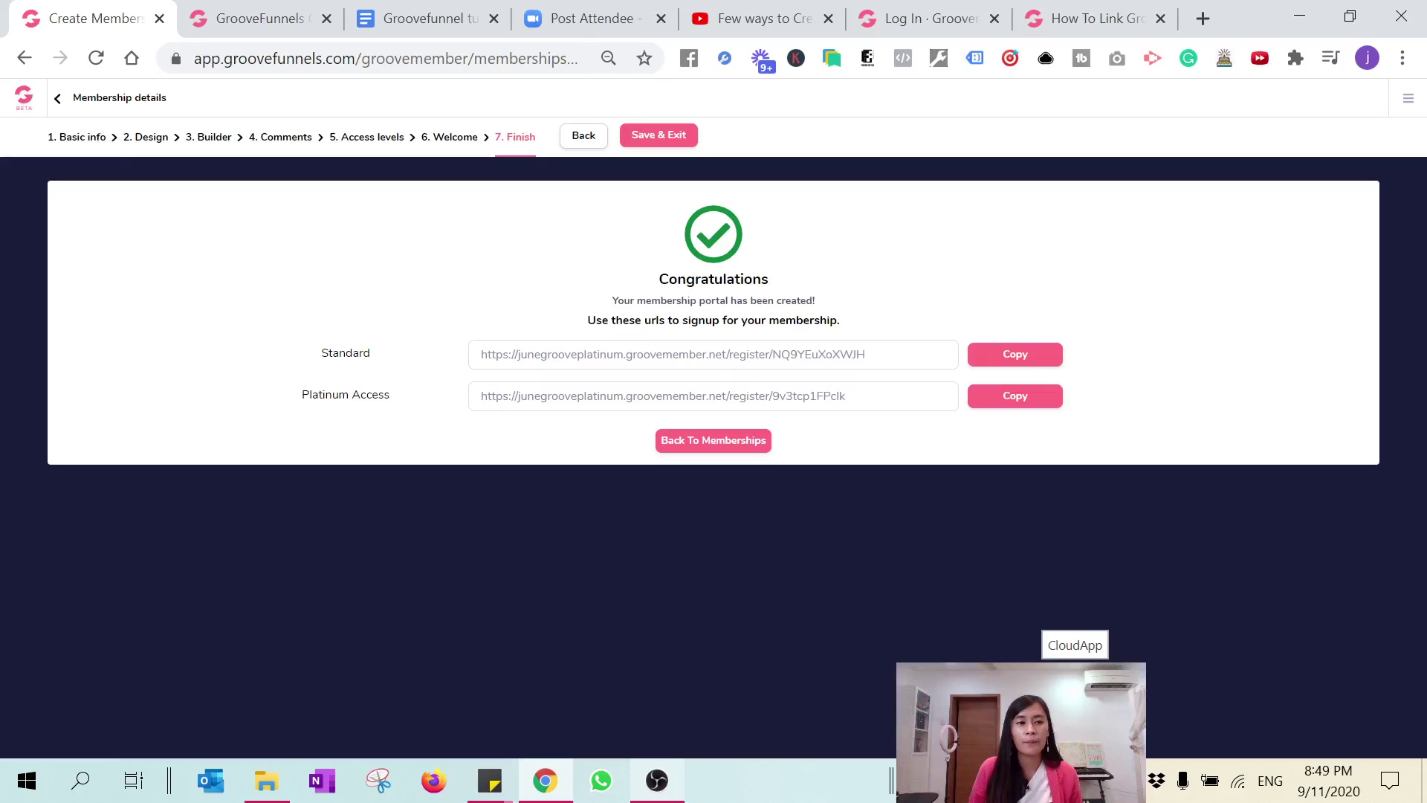
{"action": "left_click", "coordinate": [58, 100]}
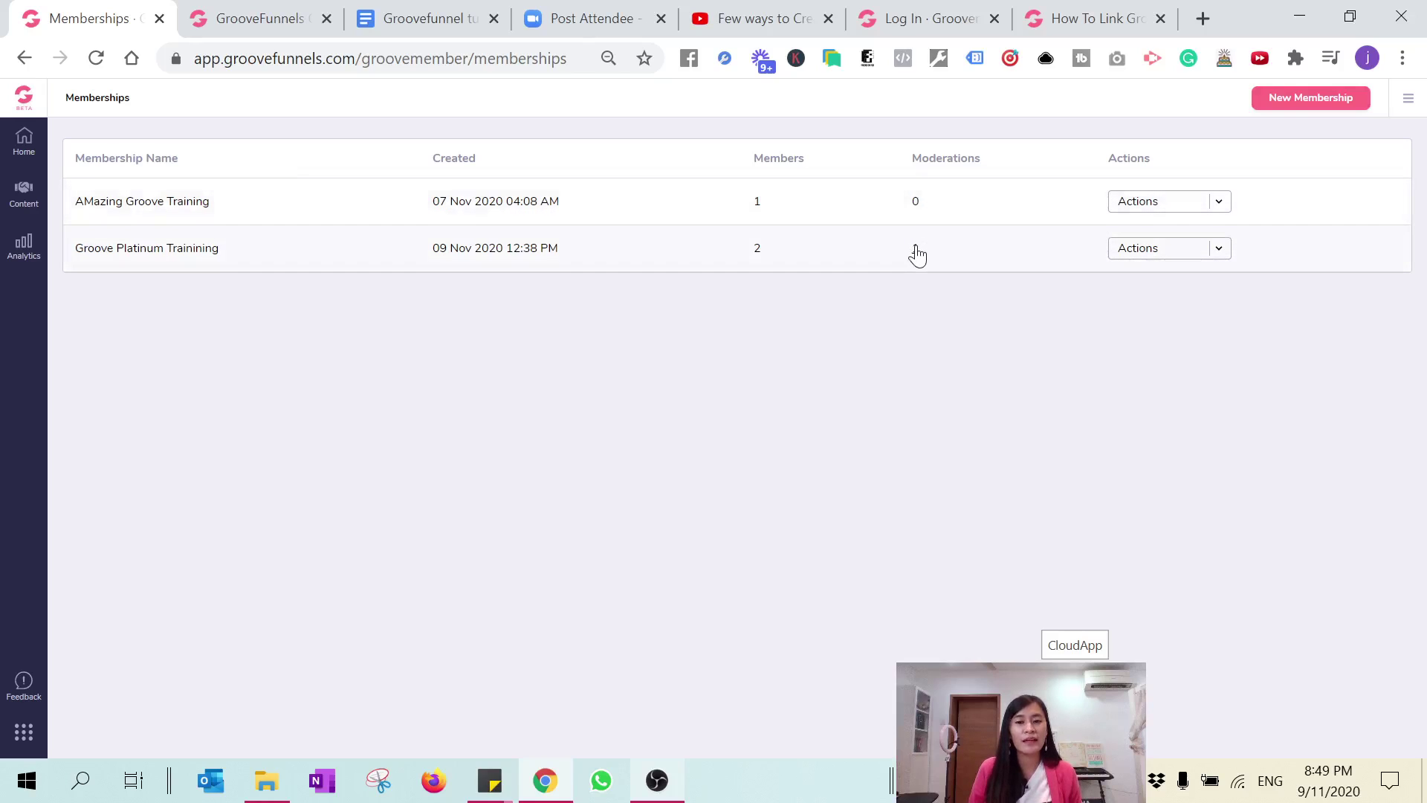
{"action": "left_click_drag", "start_coordinate": [86, 265], "coordinate": [192, 261]}
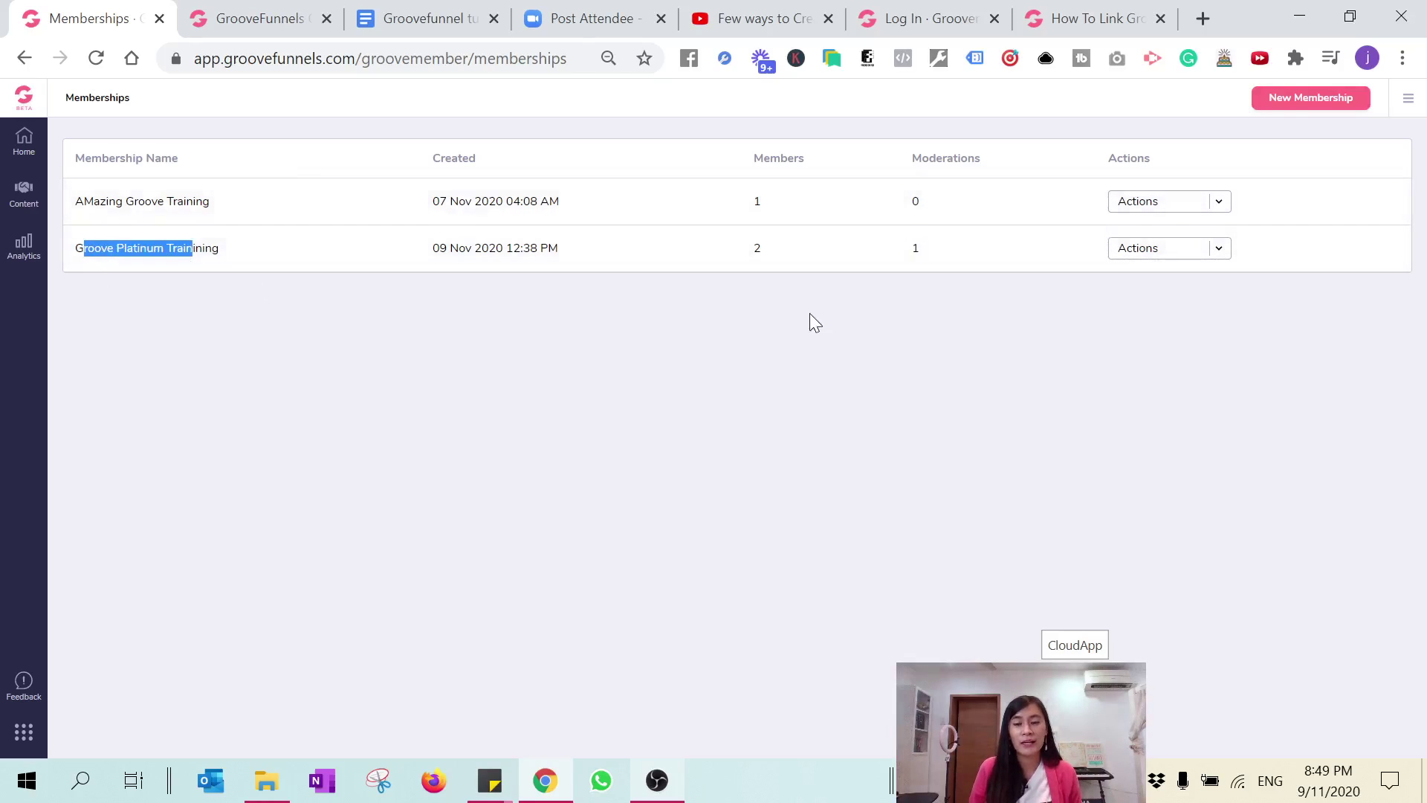
{"action": "left_click", "coordinate": [916, 250]}
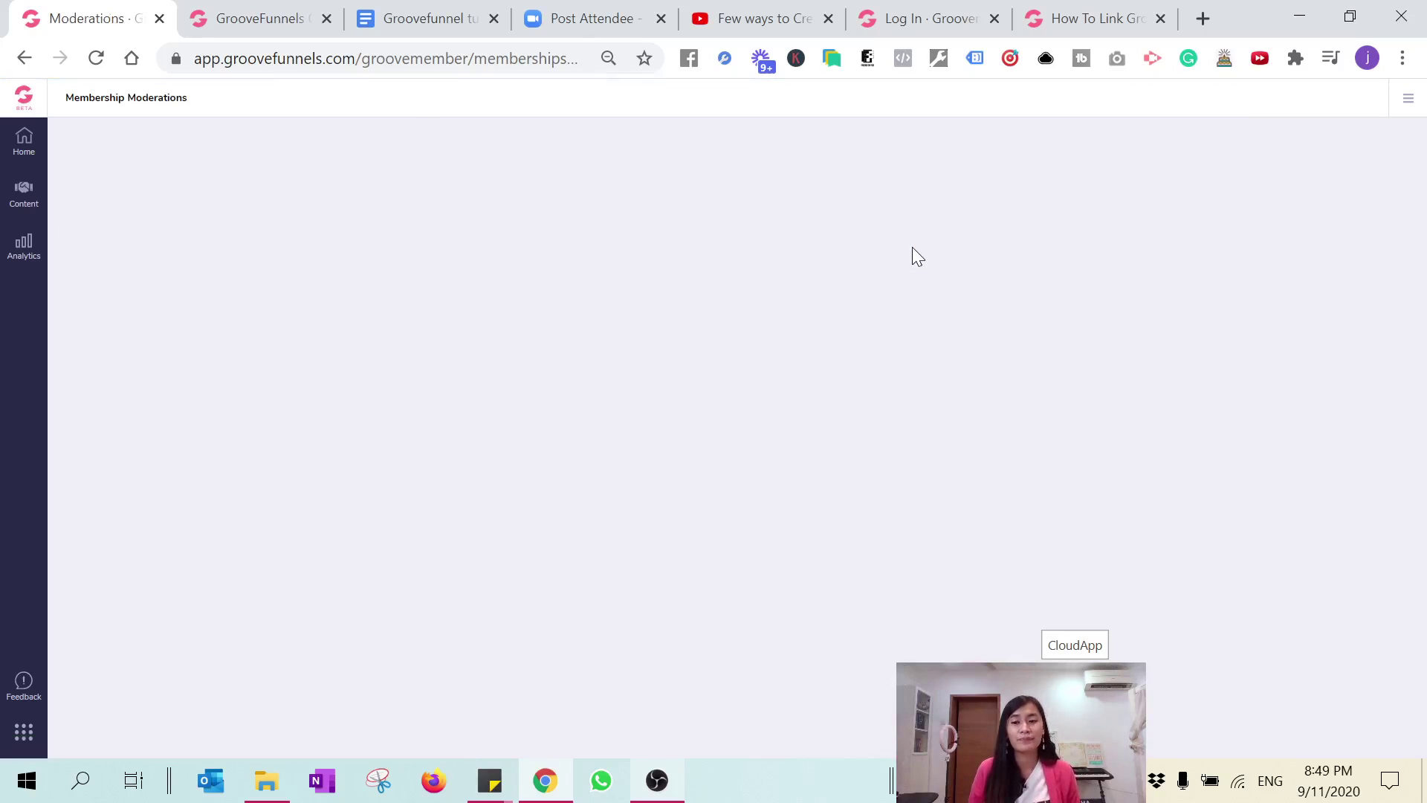
{"action": "left_click", "coordinate": [1123, 311]}
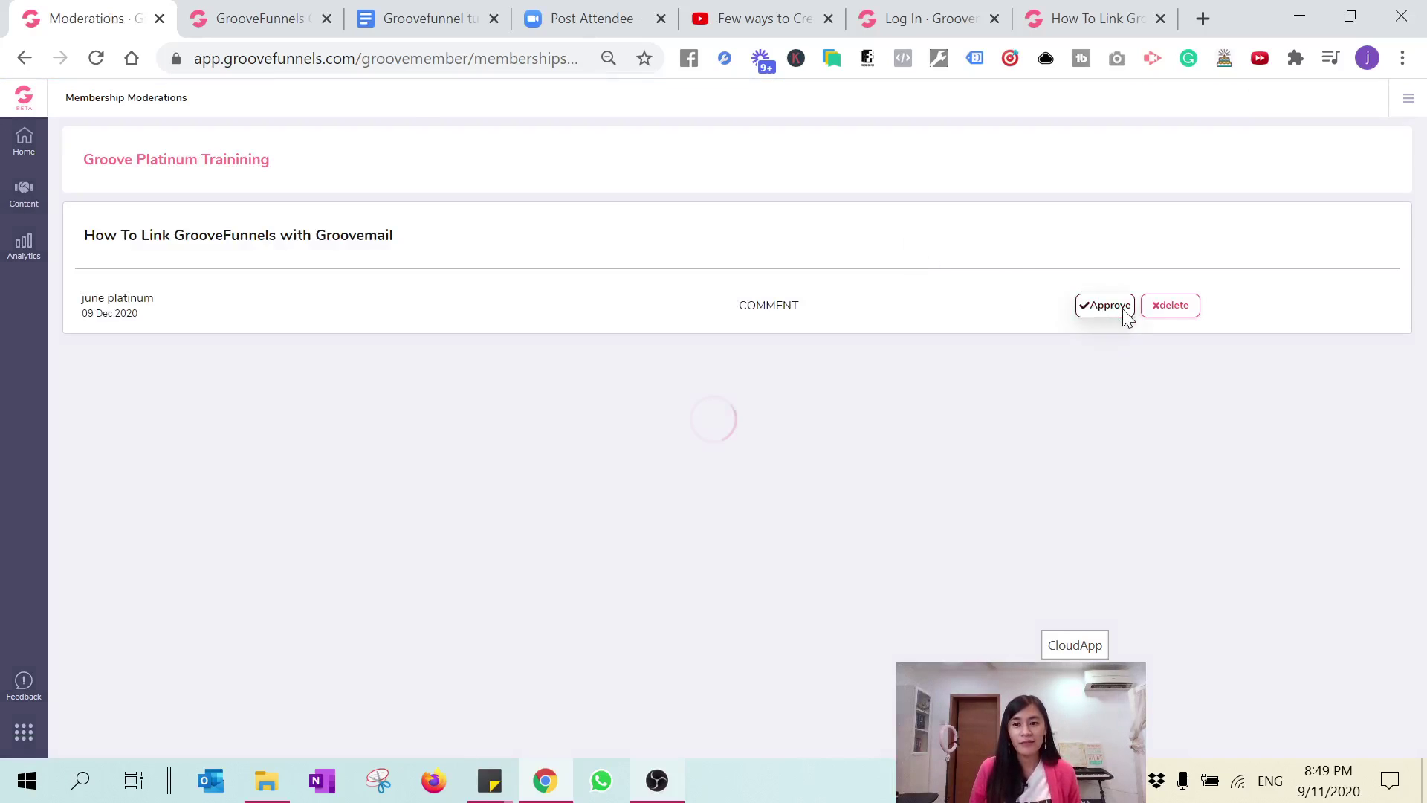
{"action": "left_click", "coordinate": [1092, 18]}
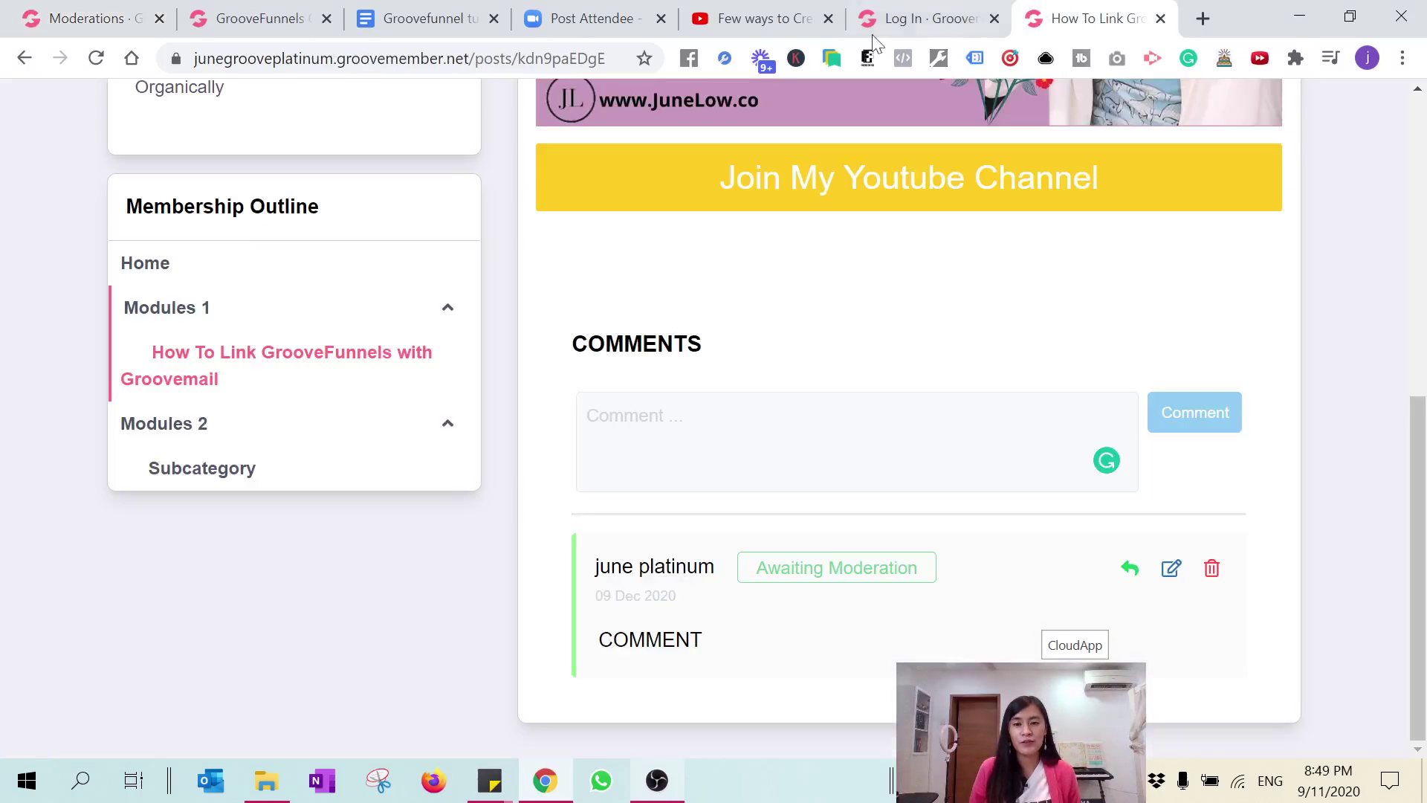
- Reload the lesson and check the comment no longer shows Awaiting Moderation
{"action": "left_click", "coordinate": [563, 58]}
{"action": "key", "text": "Return"}
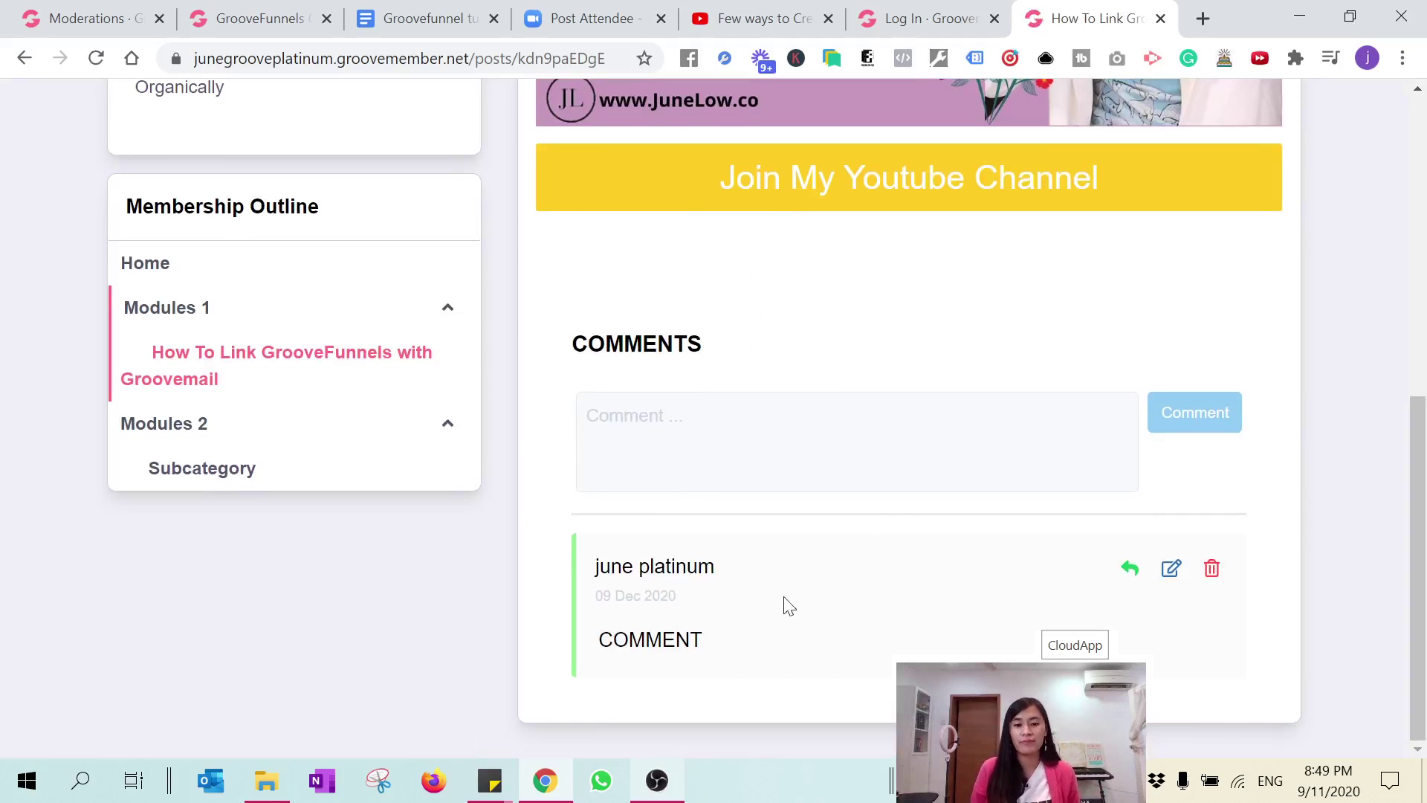
{"action": "left_click_drag", "start_coordinate": [765, 639], "coordinate": [618, 638]}
{"action": "left_click", "coordinate": [861, 642]}
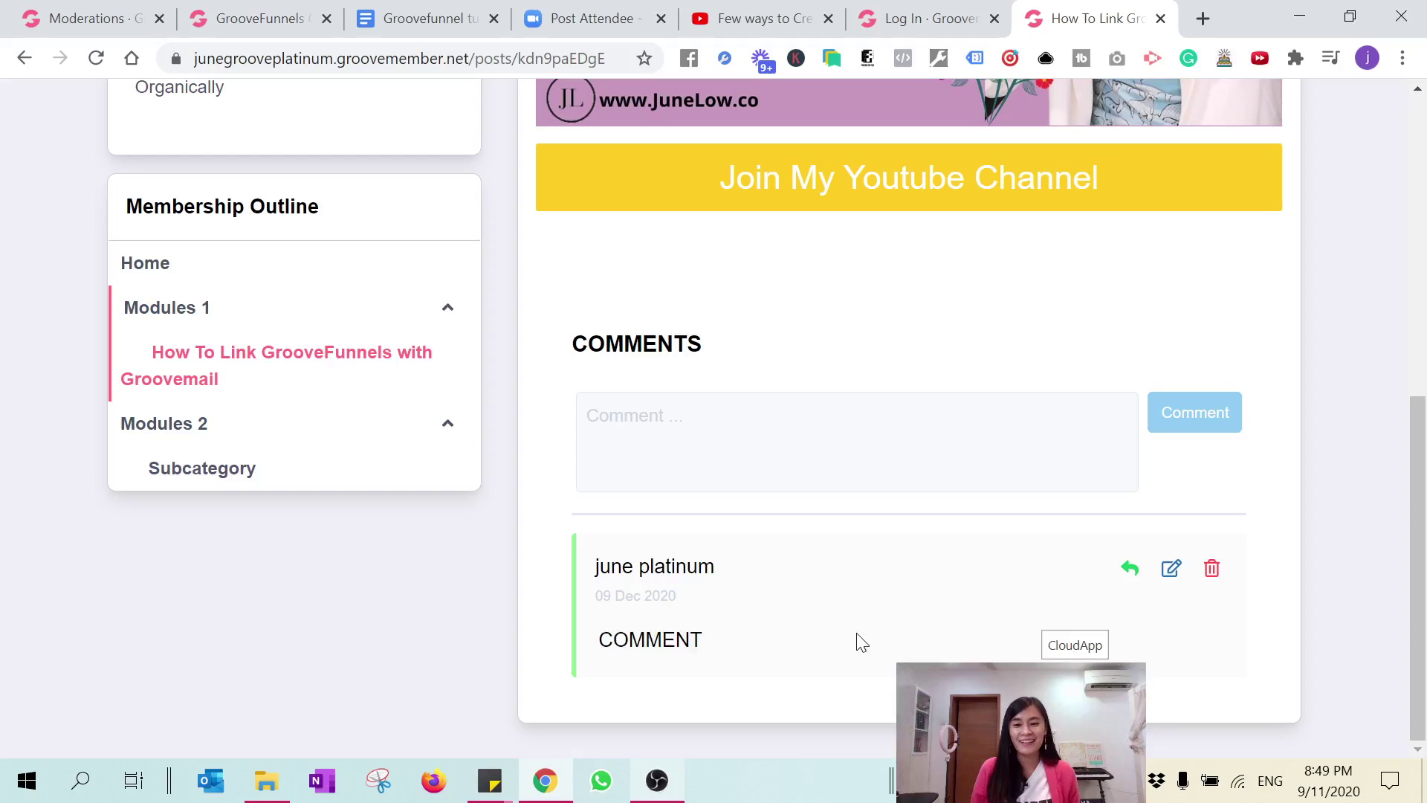
- Delete the approved 'COMMENT' from the lesson and confirm the deletion
{"action": "left_click", "coordinate": [1213, 569]}
{"action": "left_click", "coordinate": [795, 462]}
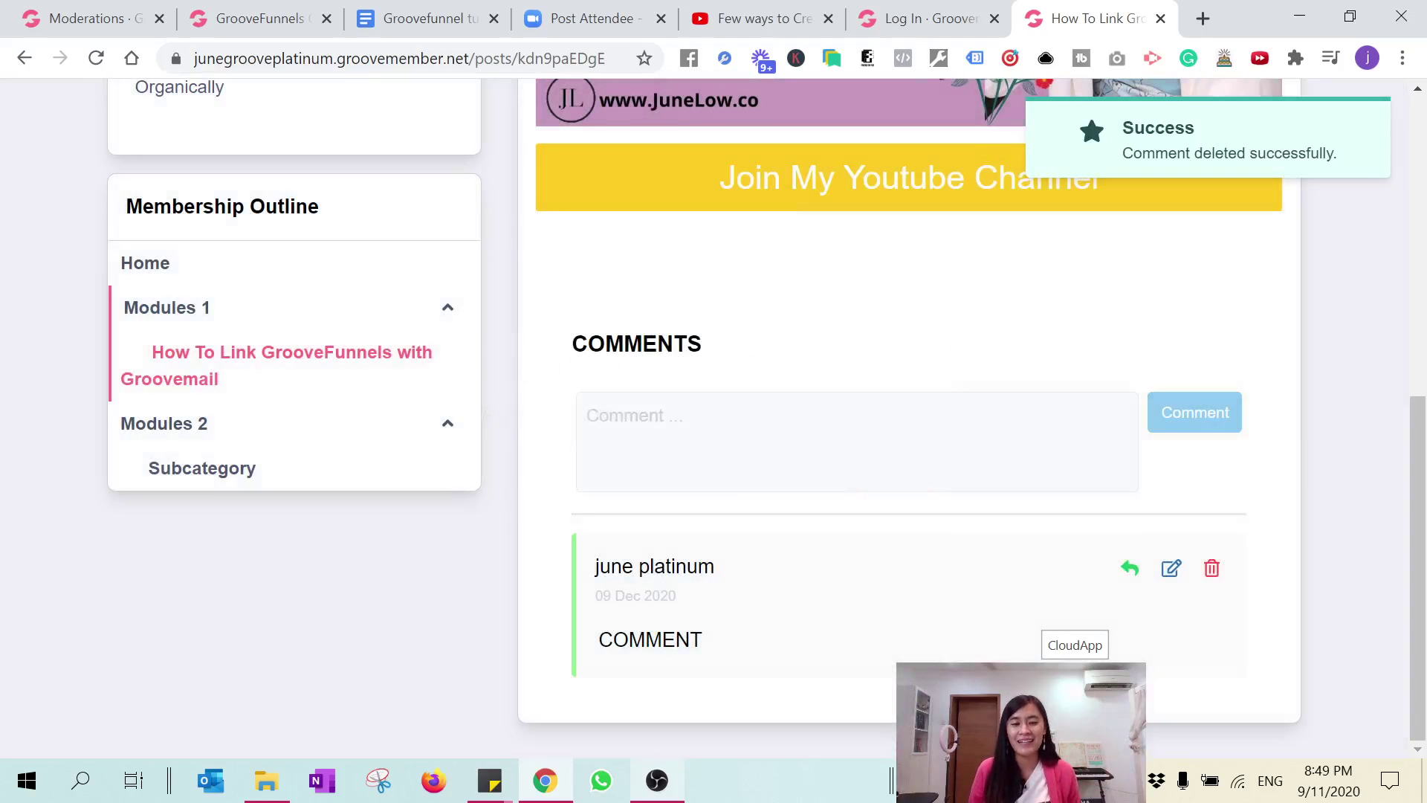
{"action": "scroll", "coordinate": [1042, 468], "scroll_direction": "up", "scroll_amount": 7}
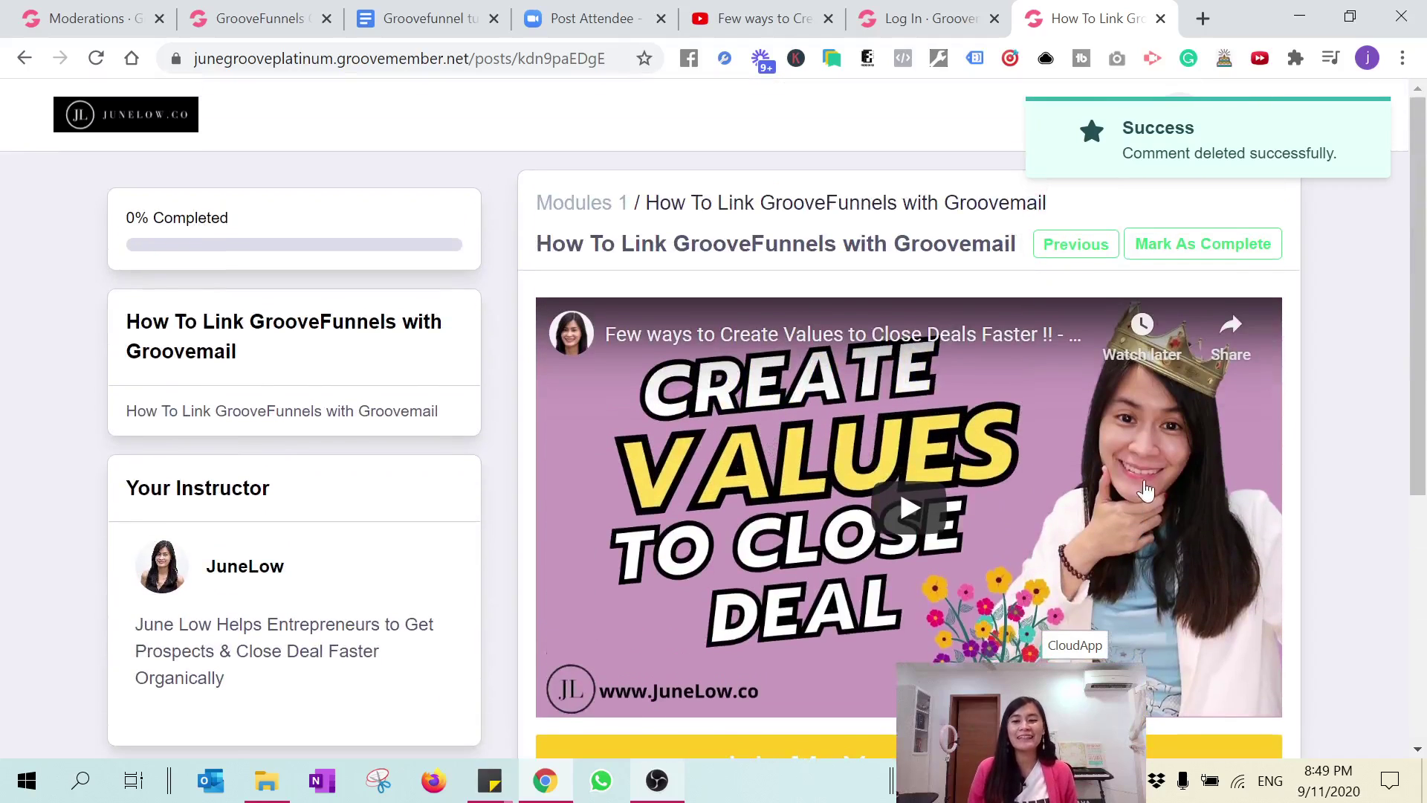
{"action": "scroll", "coordinate": [1198, 492], "scroll_direction": "down", "scroll_amount": 1}
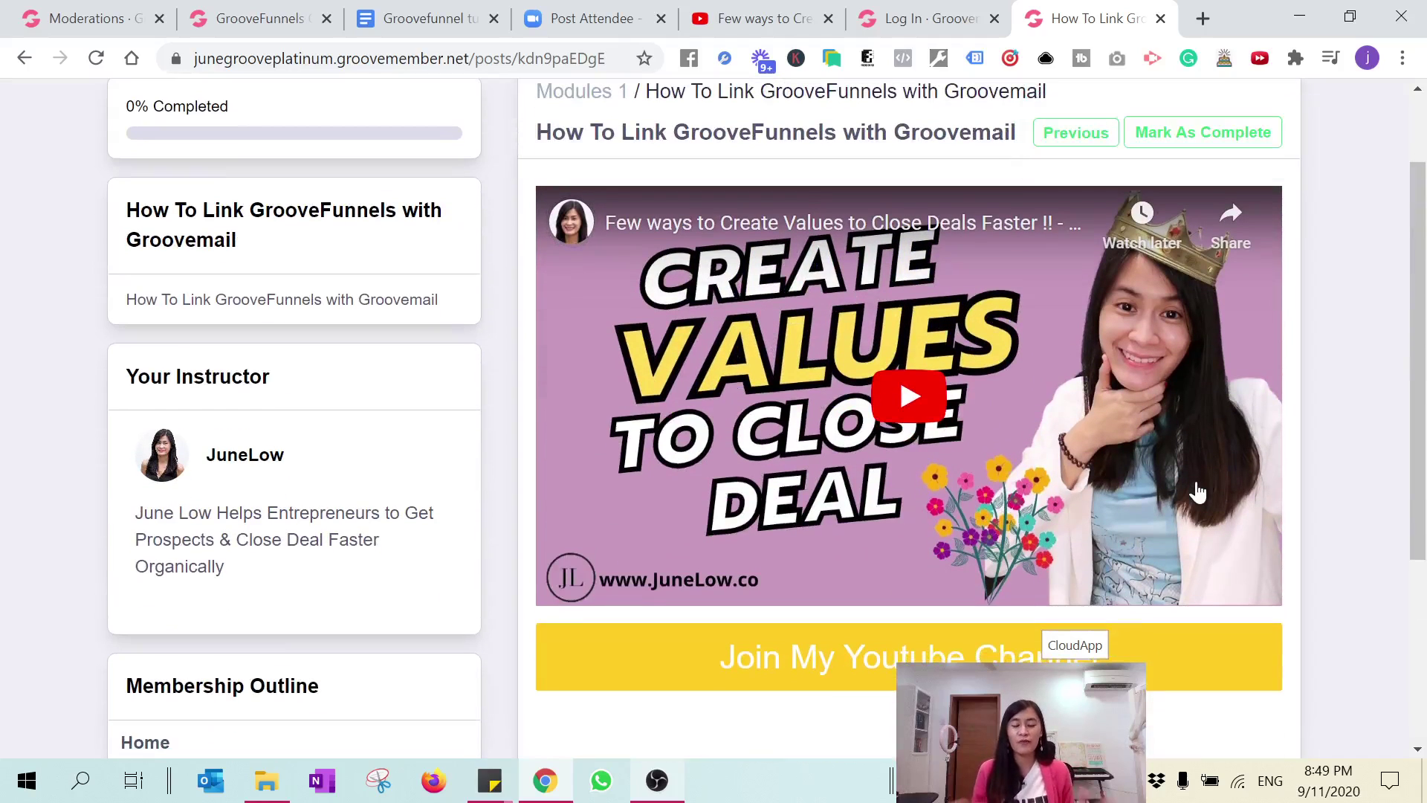
{"action": "scroll", "coordinate": [1199, 492], "scroll_direction": "up", "scroll_amount": 2}
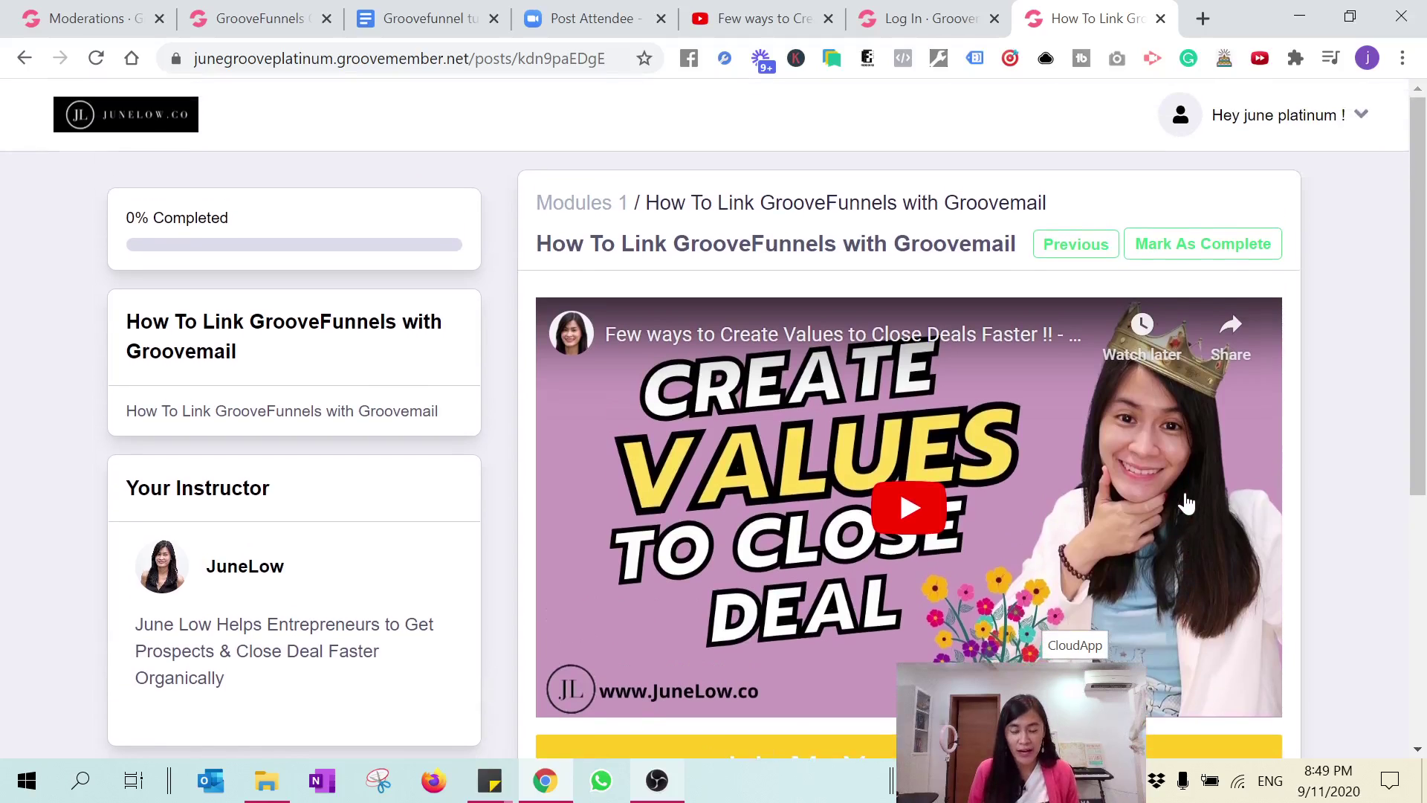
{"action": "scroll", "coordinate": [1198, 492], "scroll_direction": "down", "scroll_amount": 2}
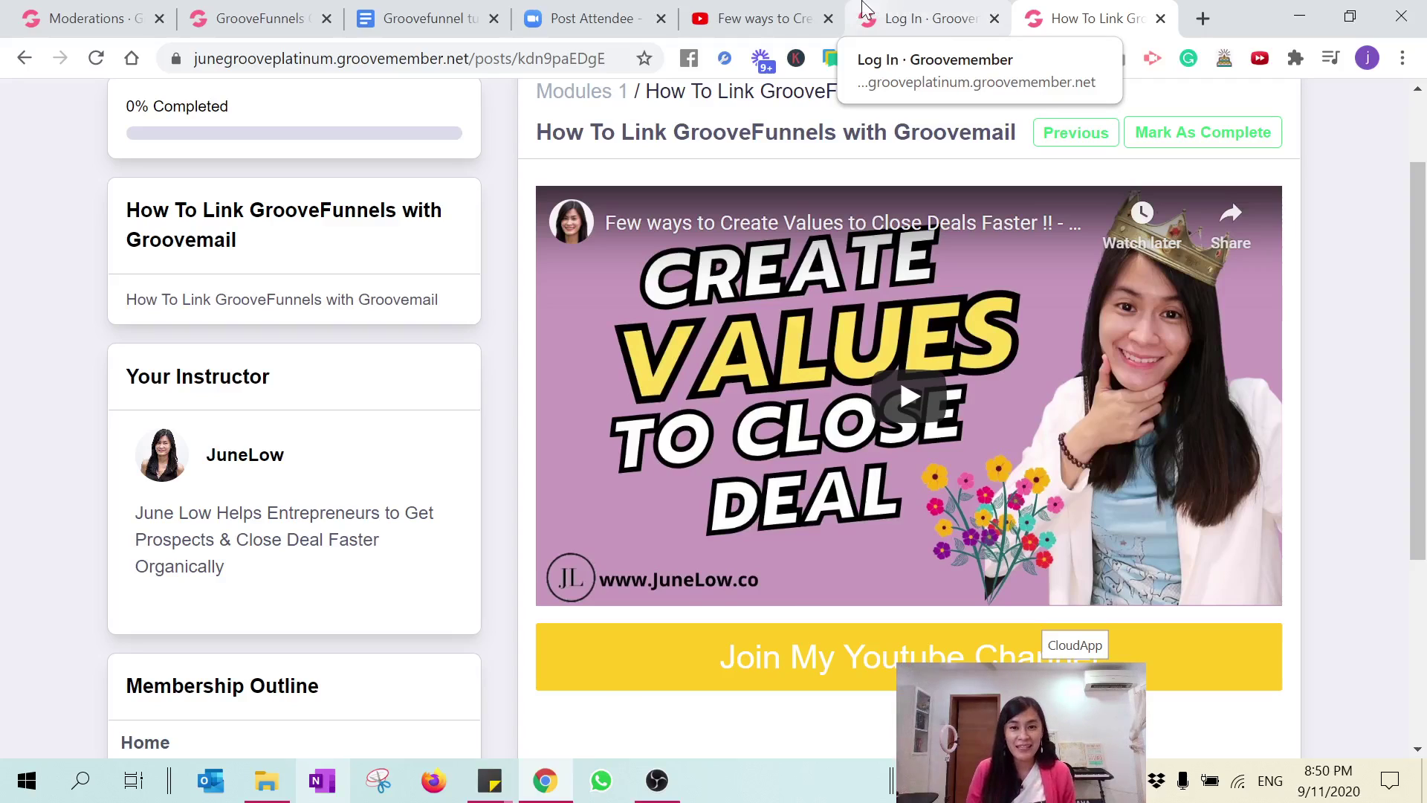
- Go from the YouTube video to the creator's own channel page via the account menu
{"action": "left_click", "coordinate": [985, 11]}
{"action": "left_click", "coordinate": [758, 18]}
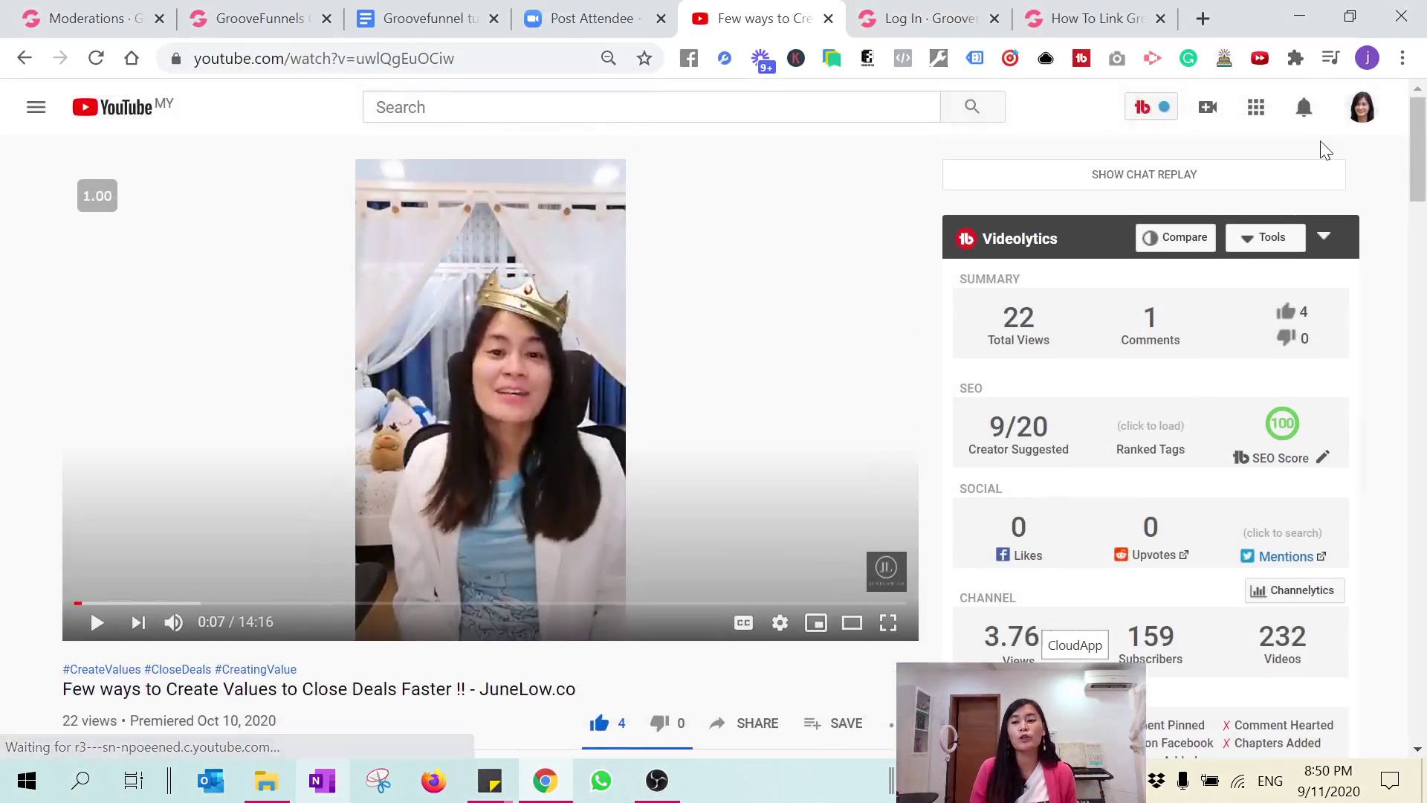
{"action": "left_click", "coordinate": [1363, 106]}
{"action": "left_click", "coordinate": [1188, 215]}
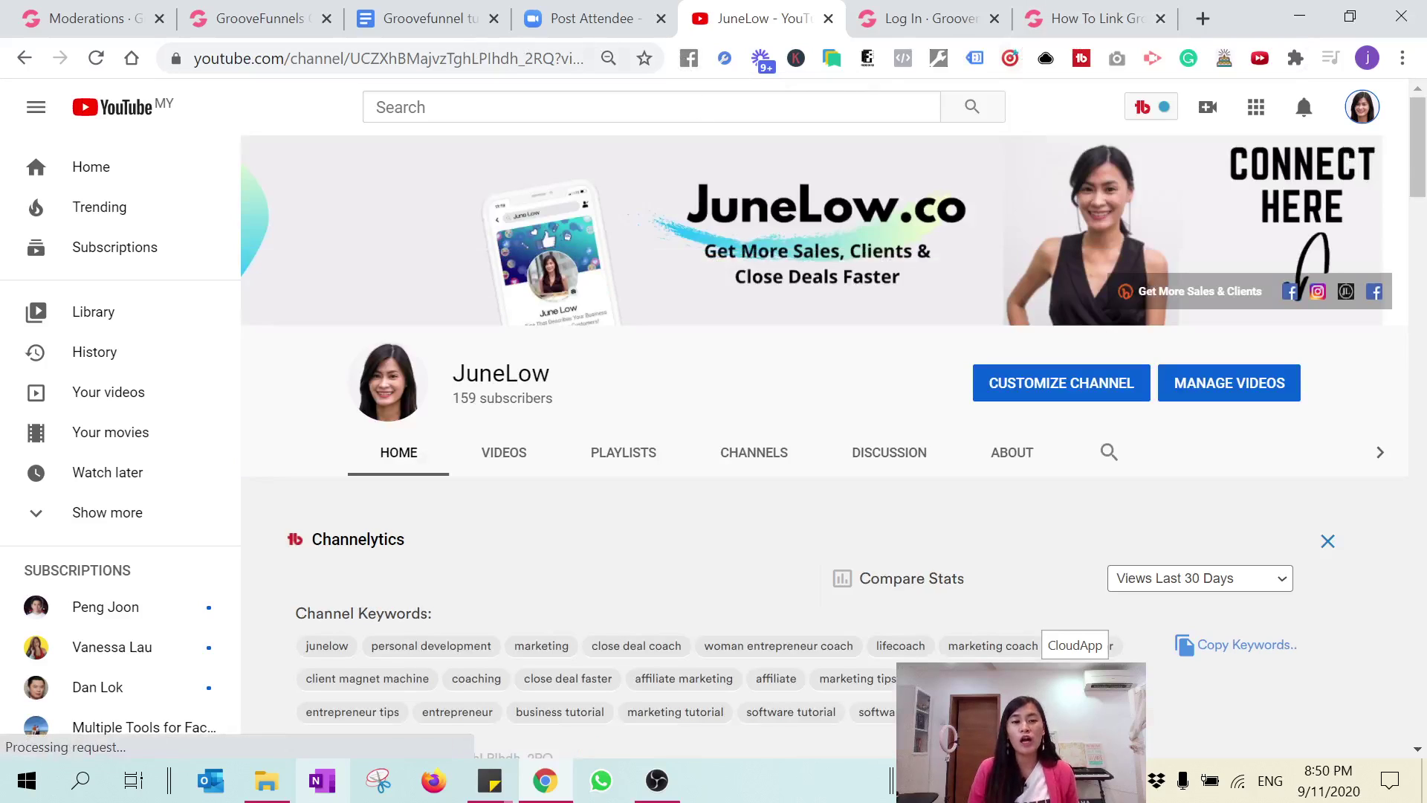
- Start entering the channel's short join link address in the address bar
{"action": "left_click", "coordinate": [487, 63]}
{"action": "type", "text": "link.juneo"}
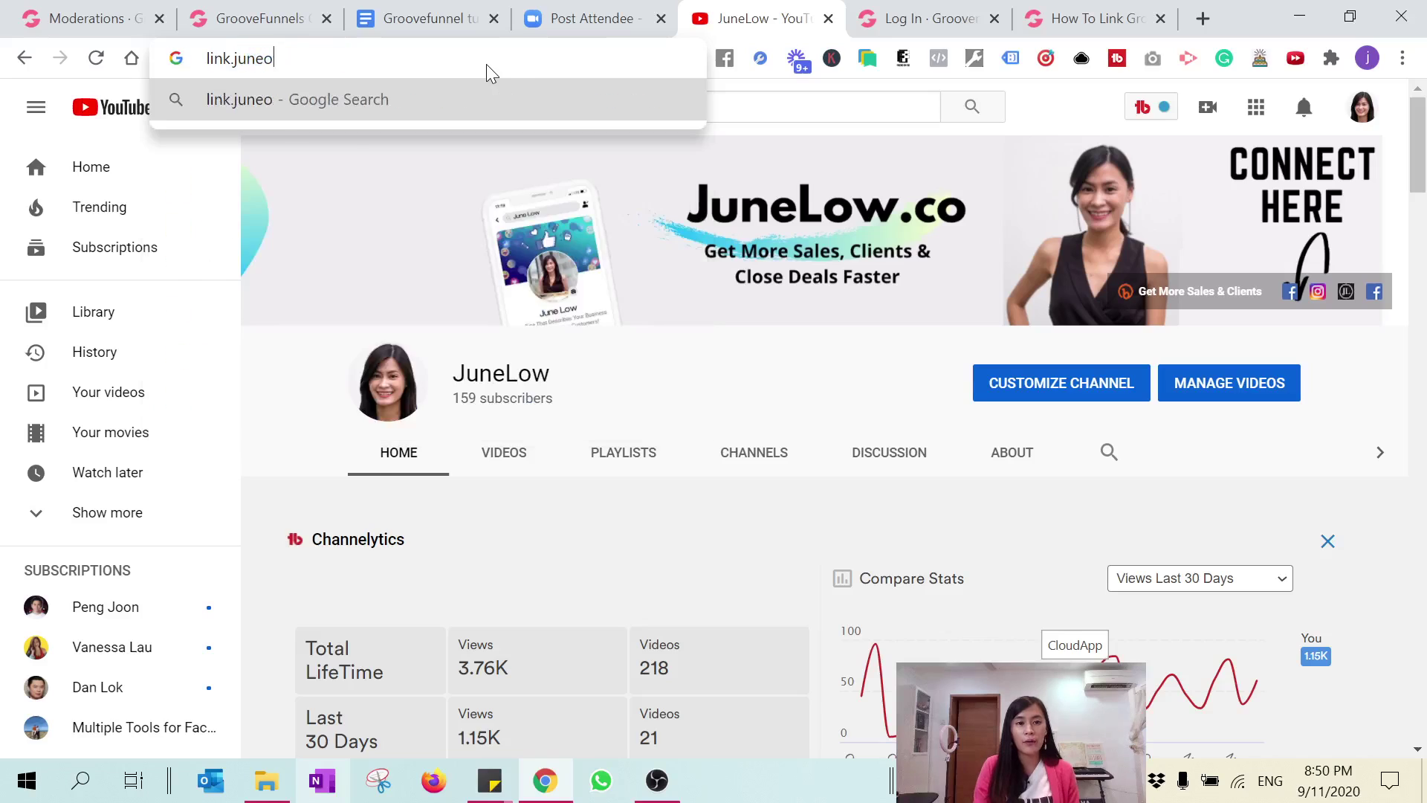
{"action": "key", "text": "BackSpace"}
{"action": "type", "text": "l"}
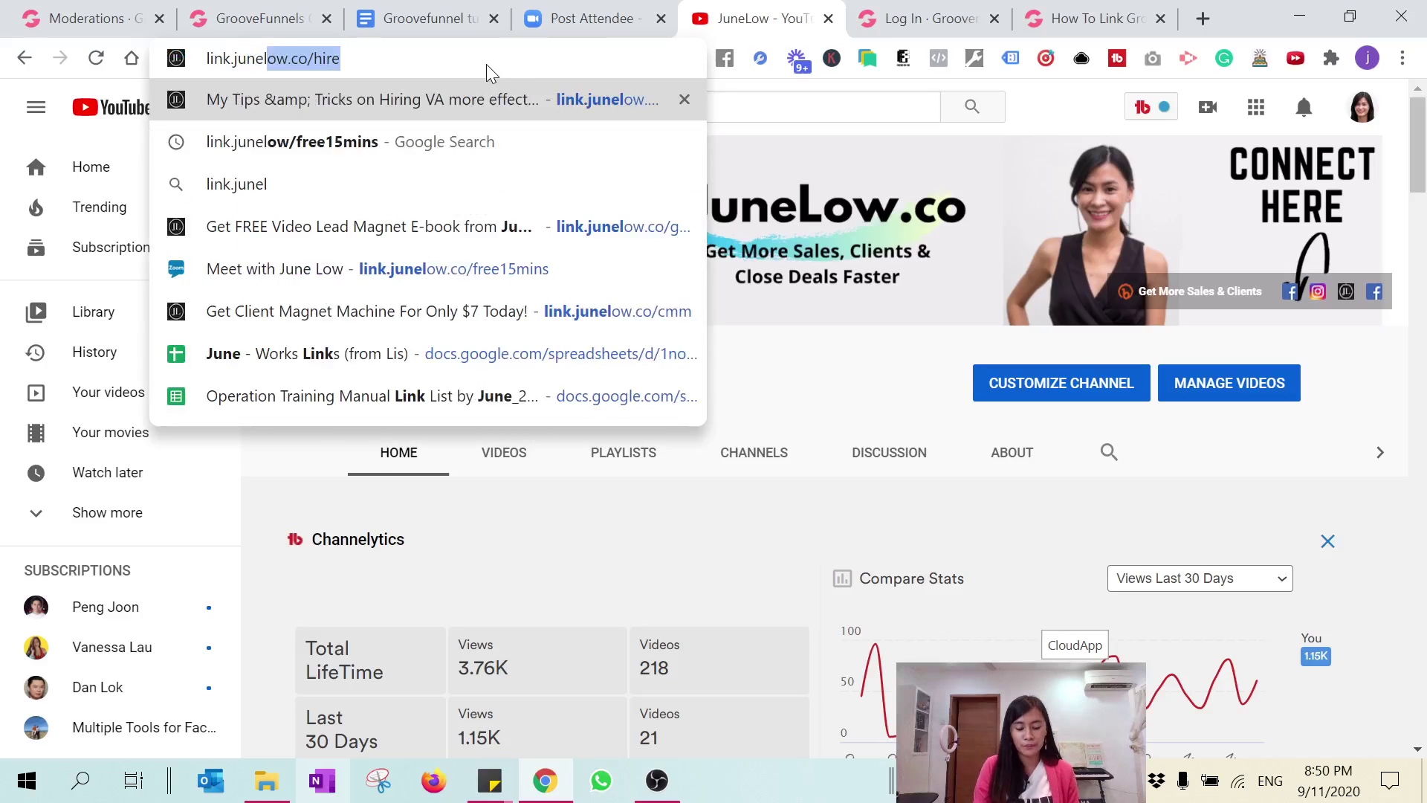
{"action": "type", "text": "ow.co/joinyoutube"}
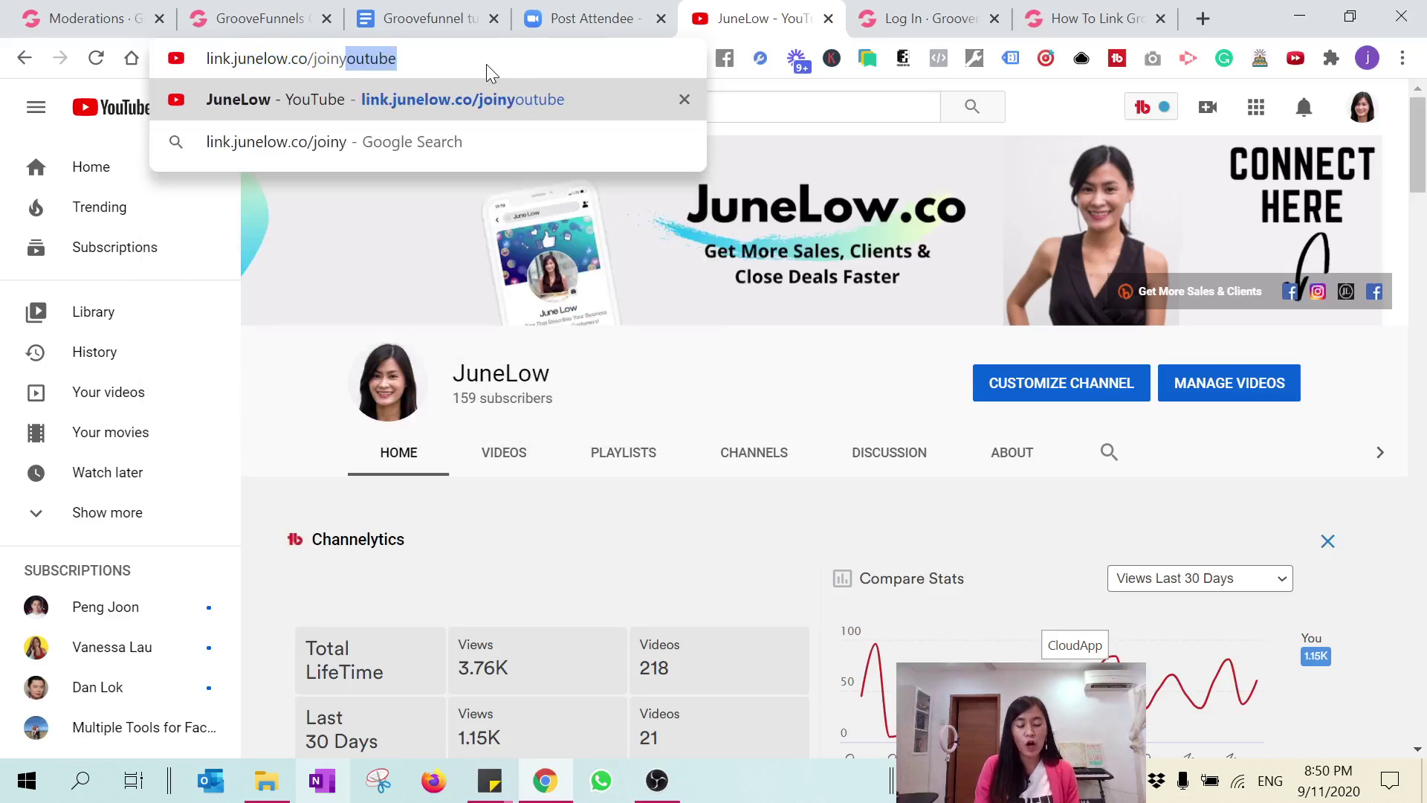